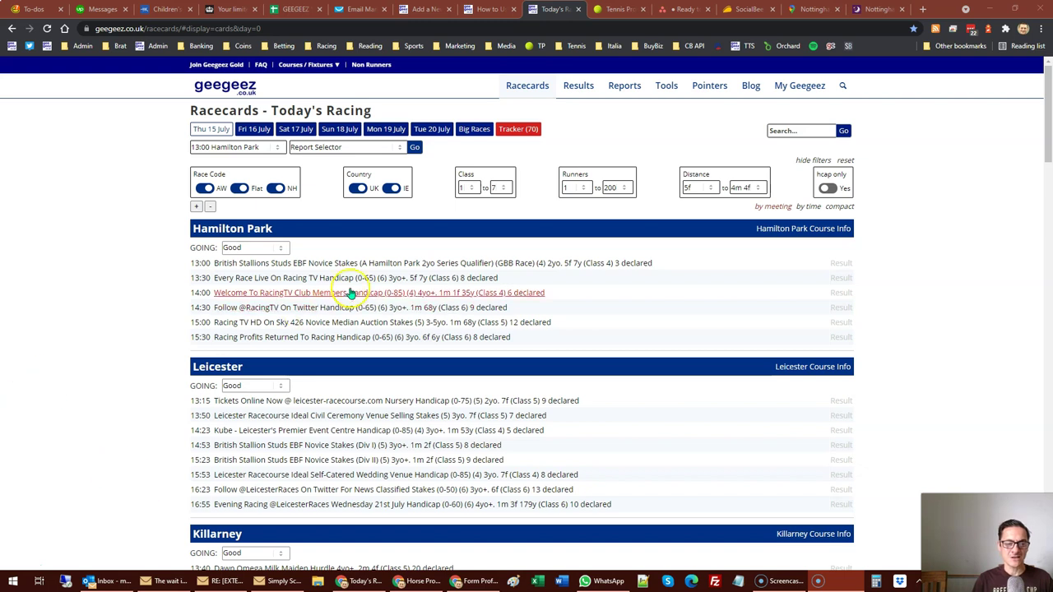
Open the 13:30 Hamilton Park race in the Profiler view and reset its filters, keeping the filter options displayed.
left_click(334, 281)
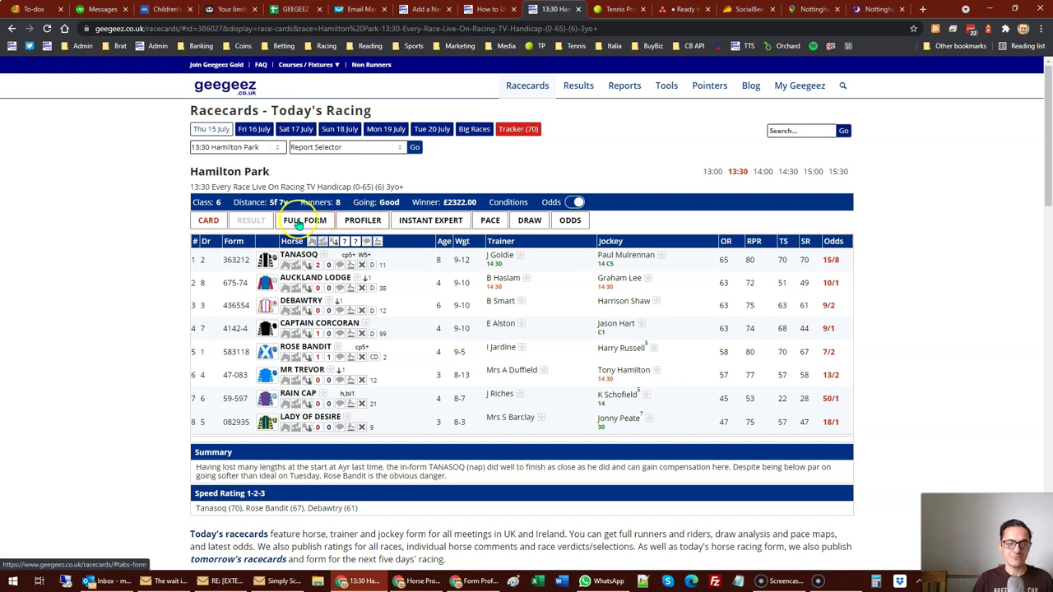
left_click(358, 222)
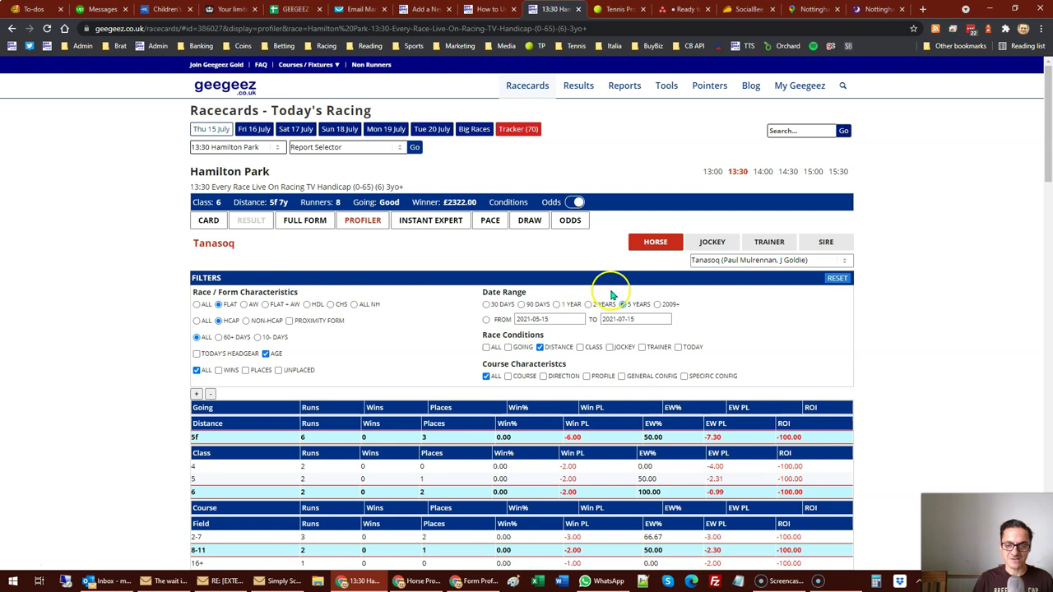
left_click(837, 278)
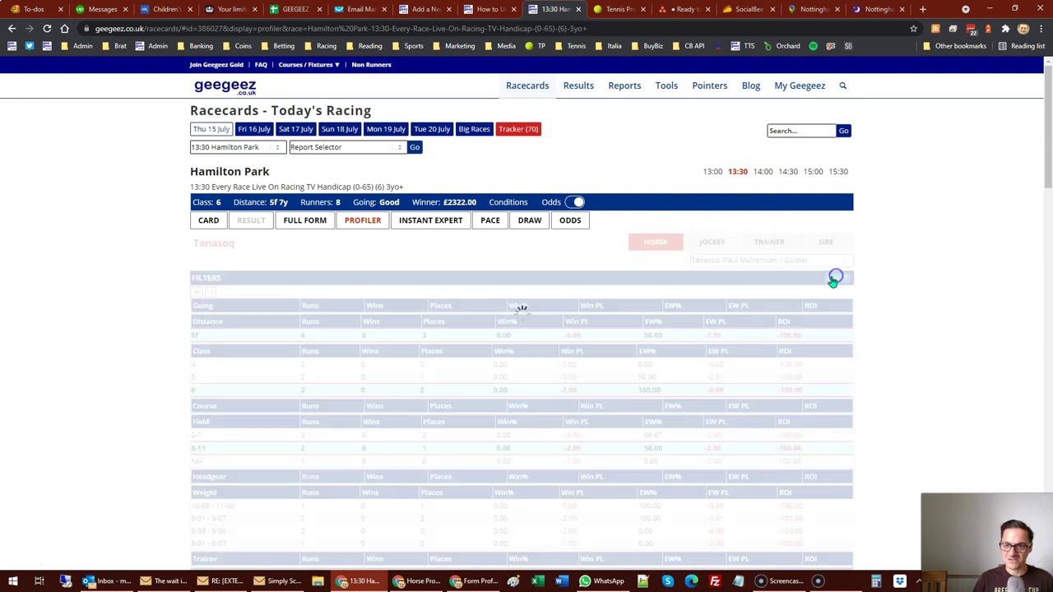
left_click(198, 294)
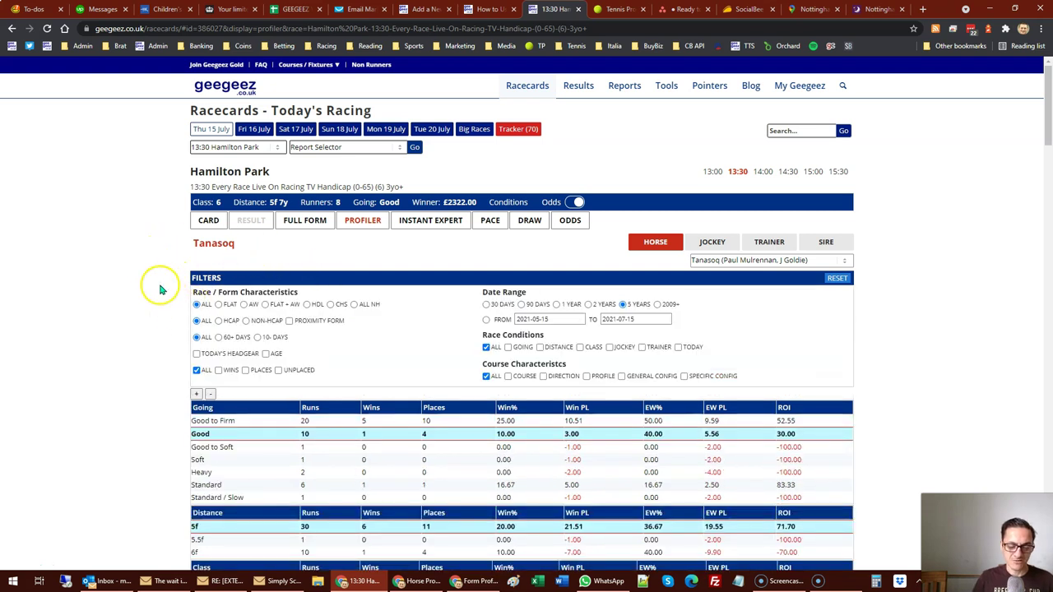
scroll(177, 247, "down", 2)
scroll(177, 247, "up", 2)
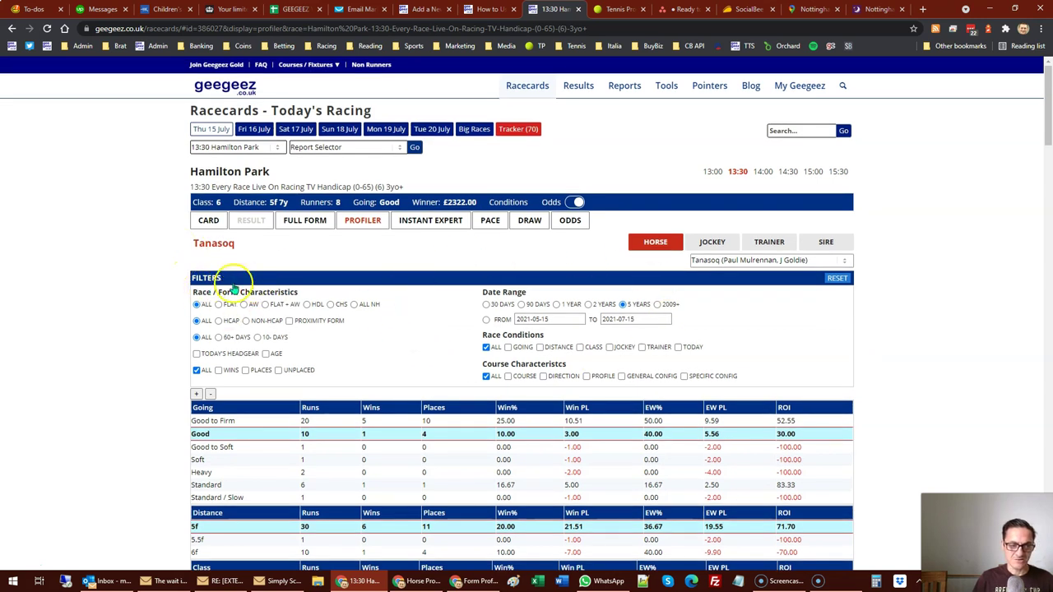
View Tanasoq's Full Form page and collapse its runner details section to examine the filters and race record.
left_click(305, 221)
scroll(304, 327, "down", 1)
scroll(303, 327, "down", 1)
left_click(269, 169)
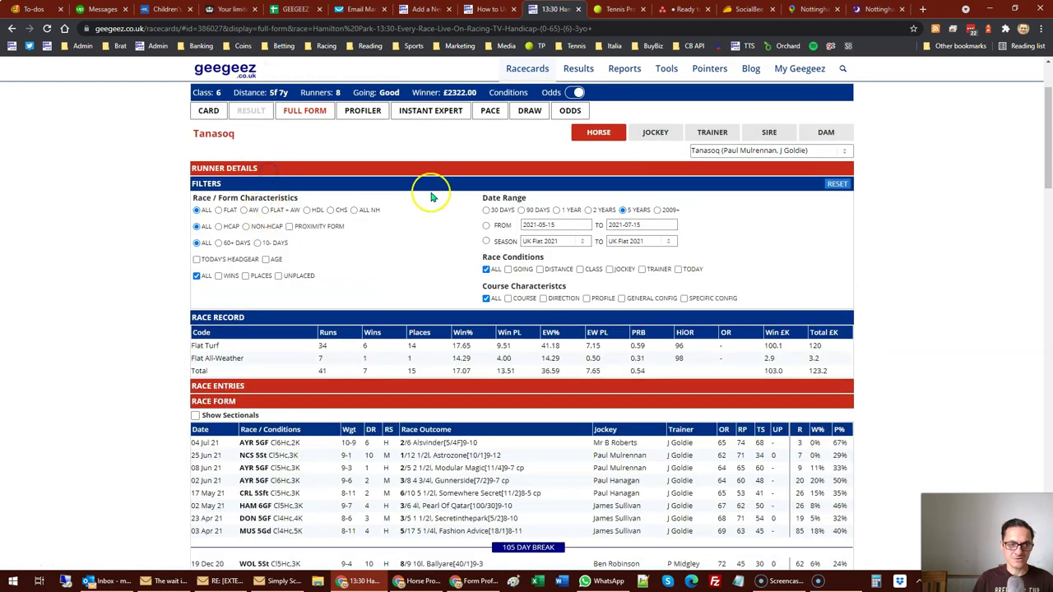
scroll(458, 248, "up", 1)
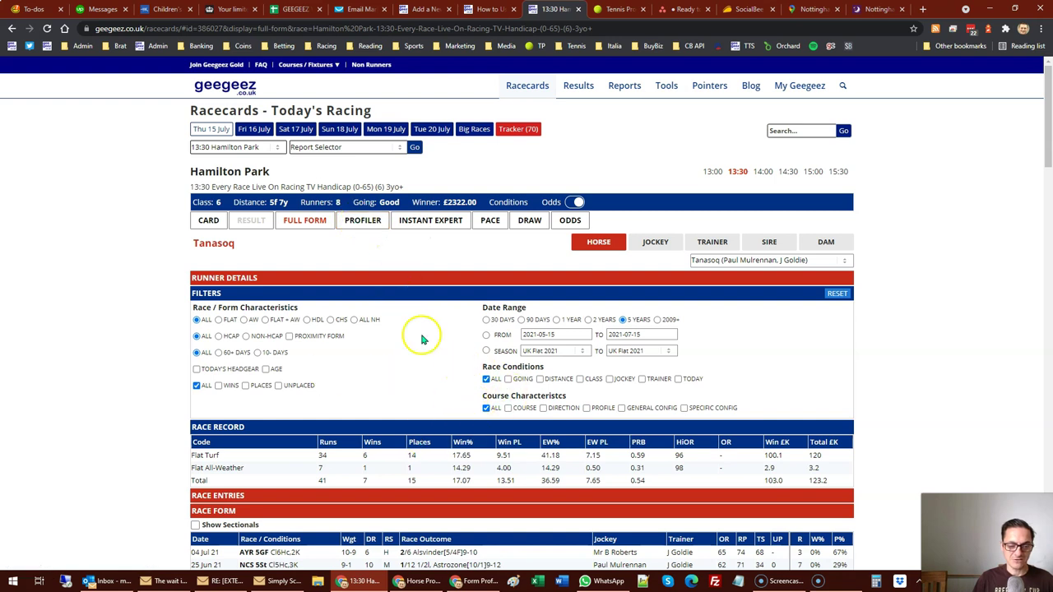
Return to Tanasoq's Profiler and collapse all statistics tables to review the list of categories.
left_click(363, 222)
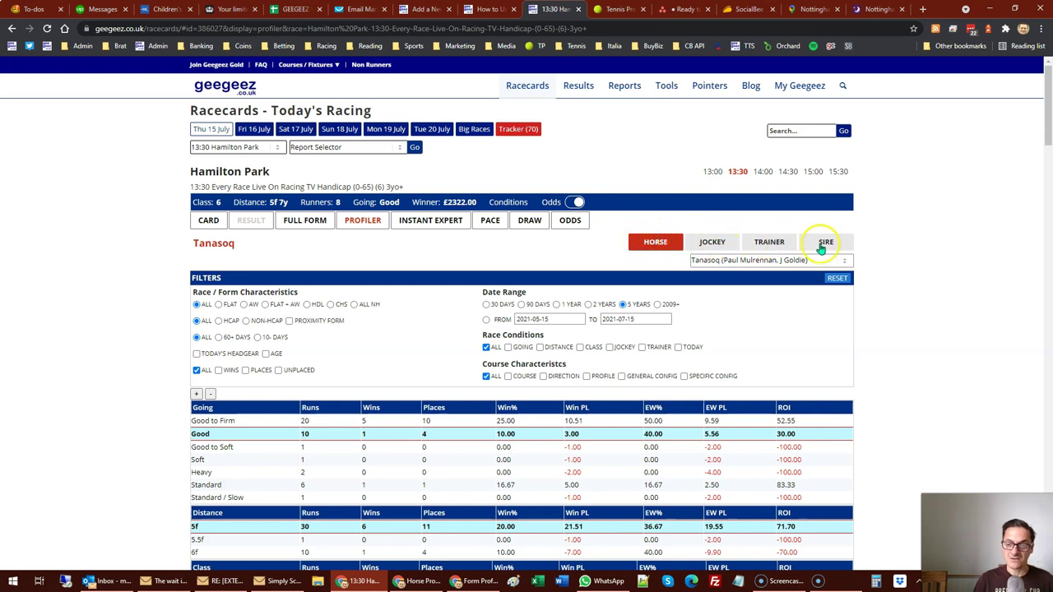
scroll(393, 280, "down", 1)
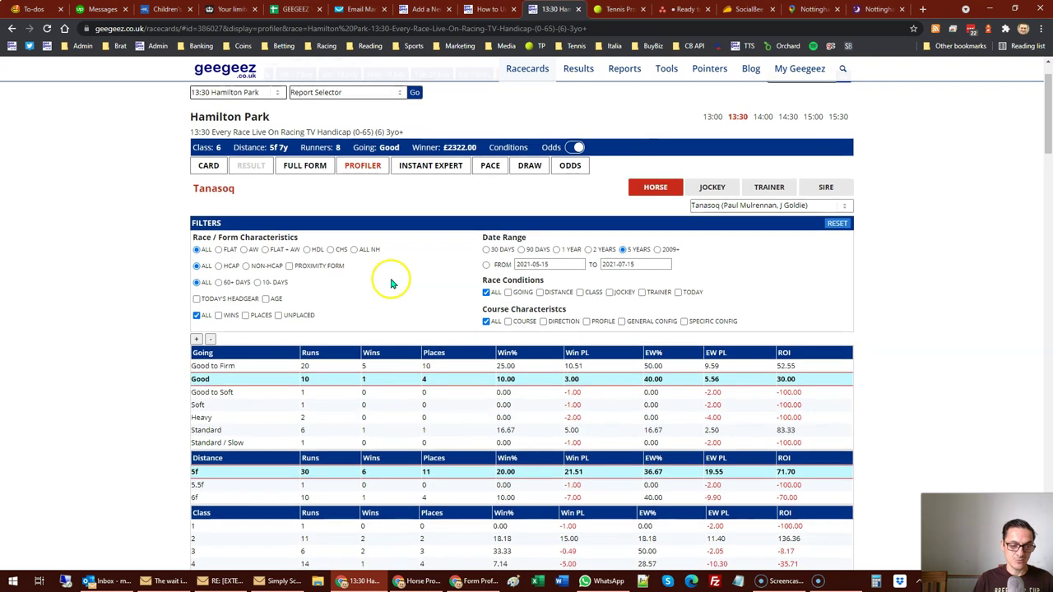
left_click(209, 339)
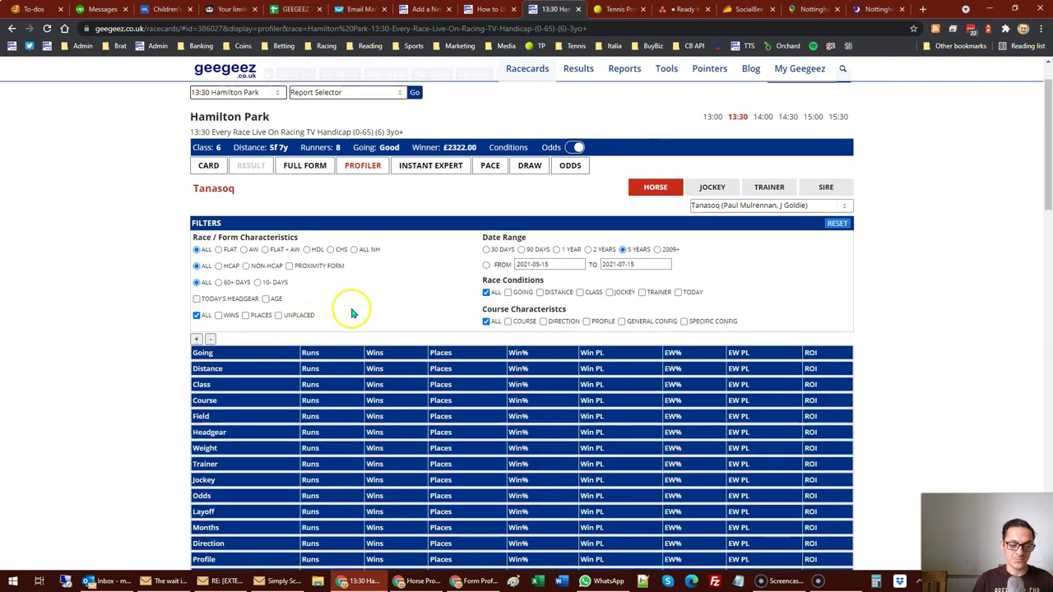
scroll(346, 305, "down", 2)
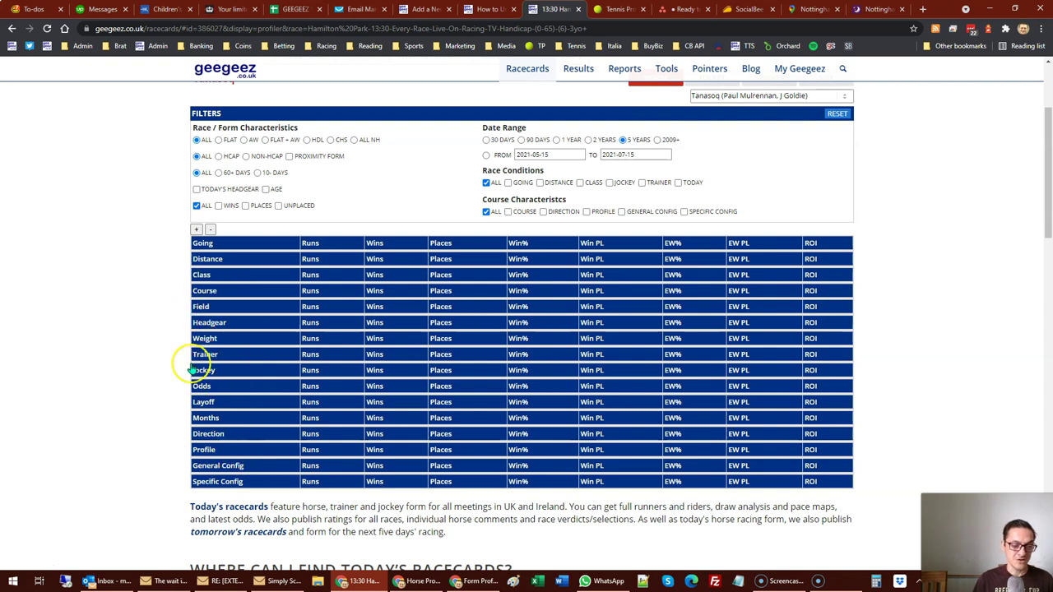
scroll(206, 366, "up", 2)
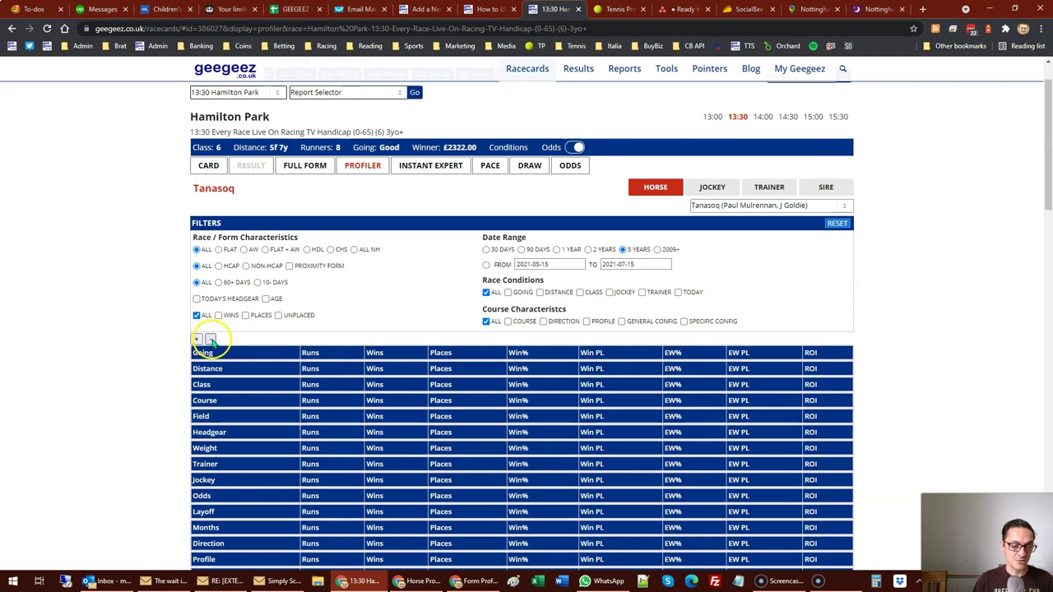
Expand all of Tanasoq's statistics tables, then collapse and expand them all once more.
left_click(193, 339)
scroll(198, 337, "down", 8)
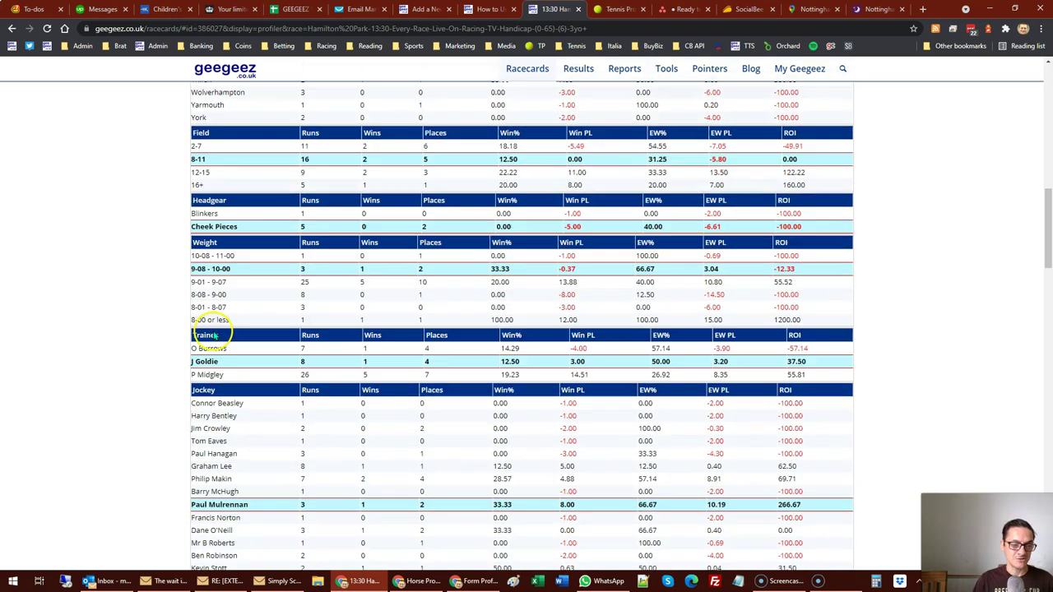
scroll(209, 335, "up", 5)
scroll(210, 335, "up", 5)
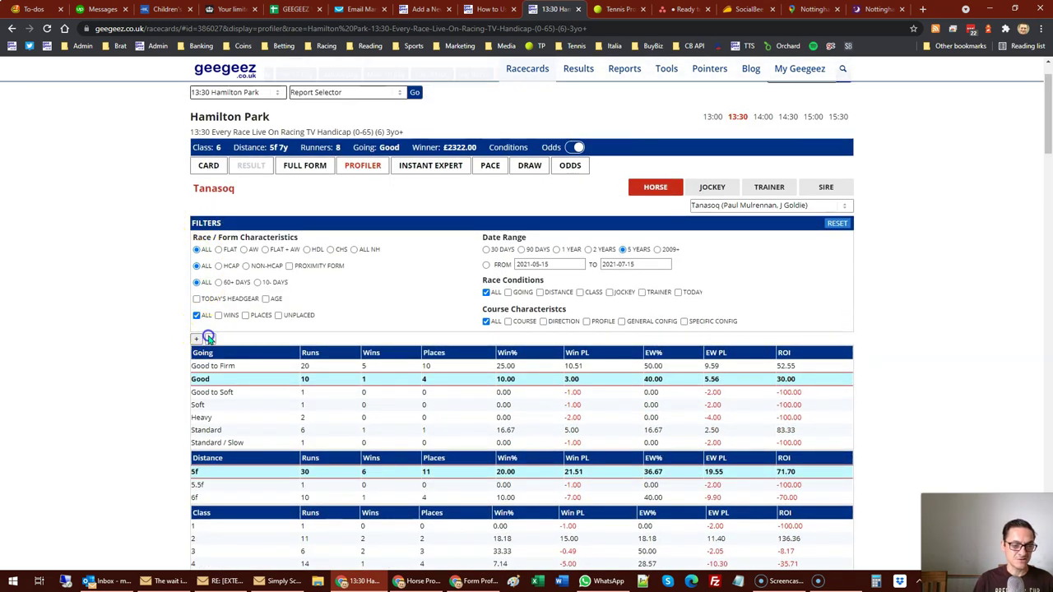
left_click(208, 339)
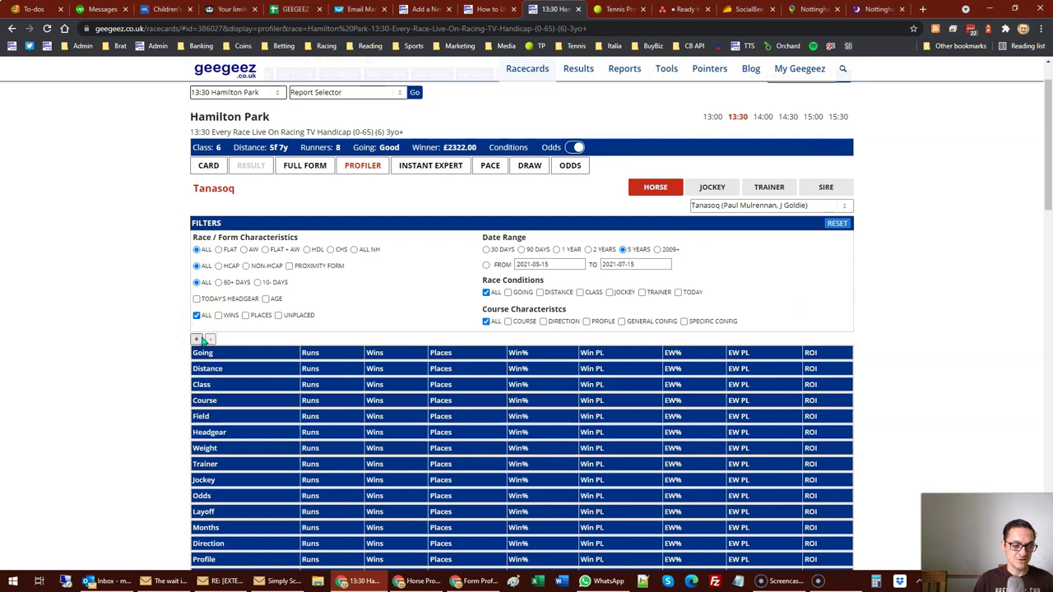
left_click(198, 339)
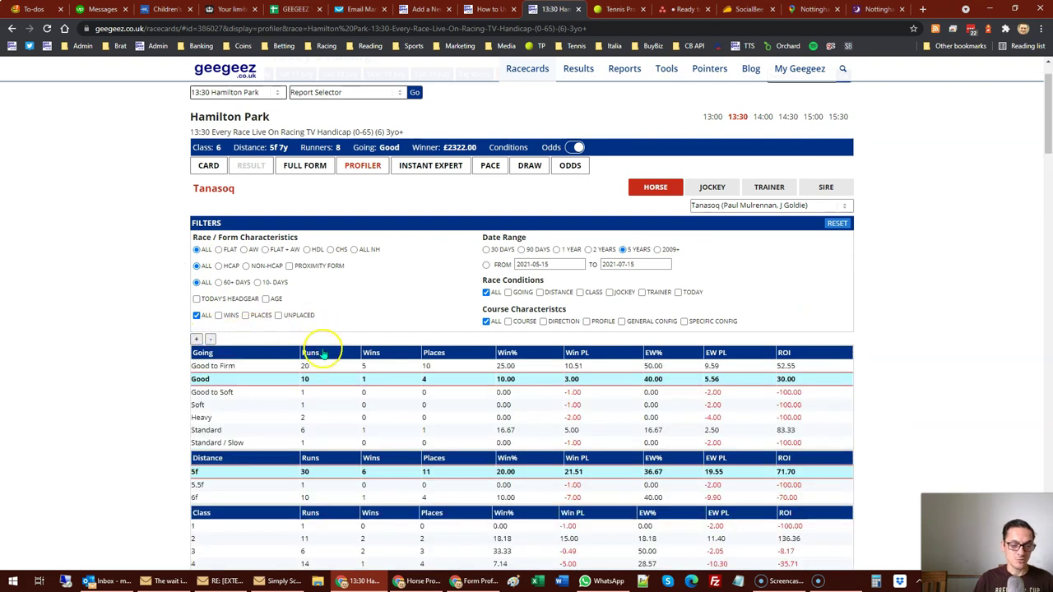
Collapse the Going, Course and Class tables individually, and expand all the tables again.
left_click(263, 354)
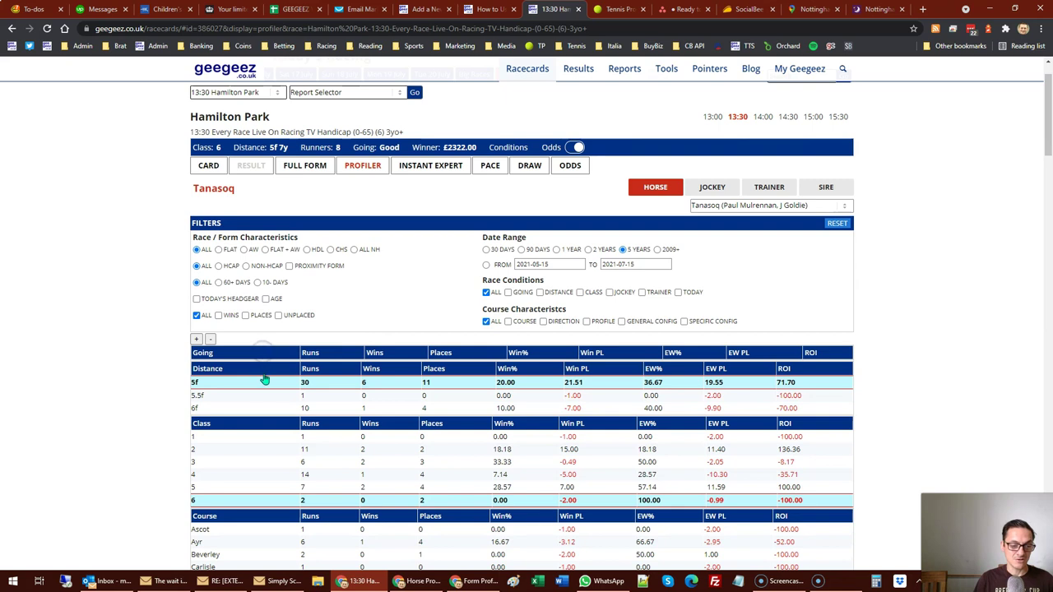
left_click(264, 516)
left_click(251, 426)
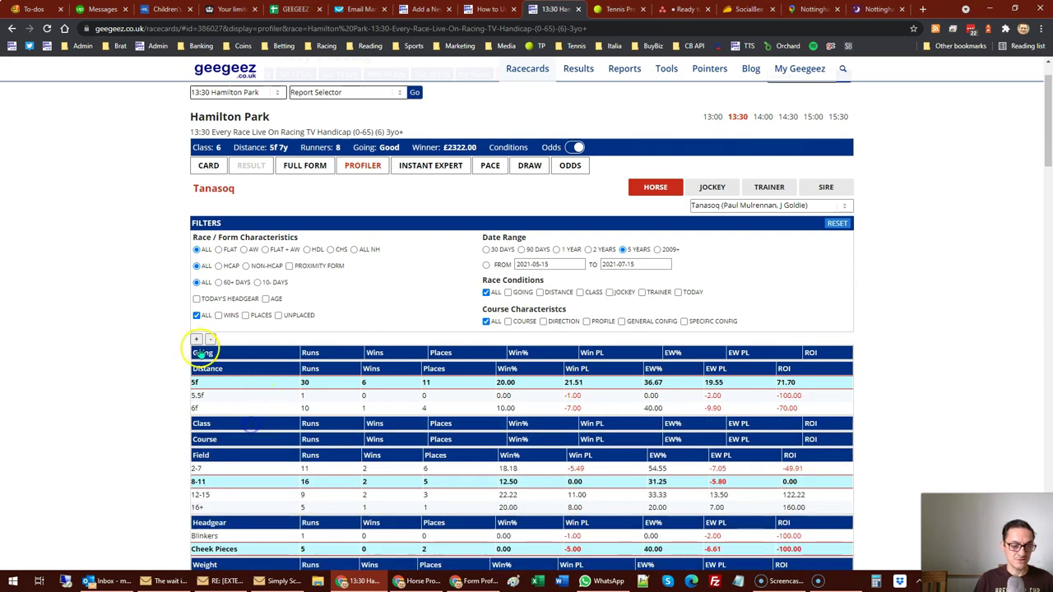
left_click(199, 338)
scroll(275, 309, "down", 2)
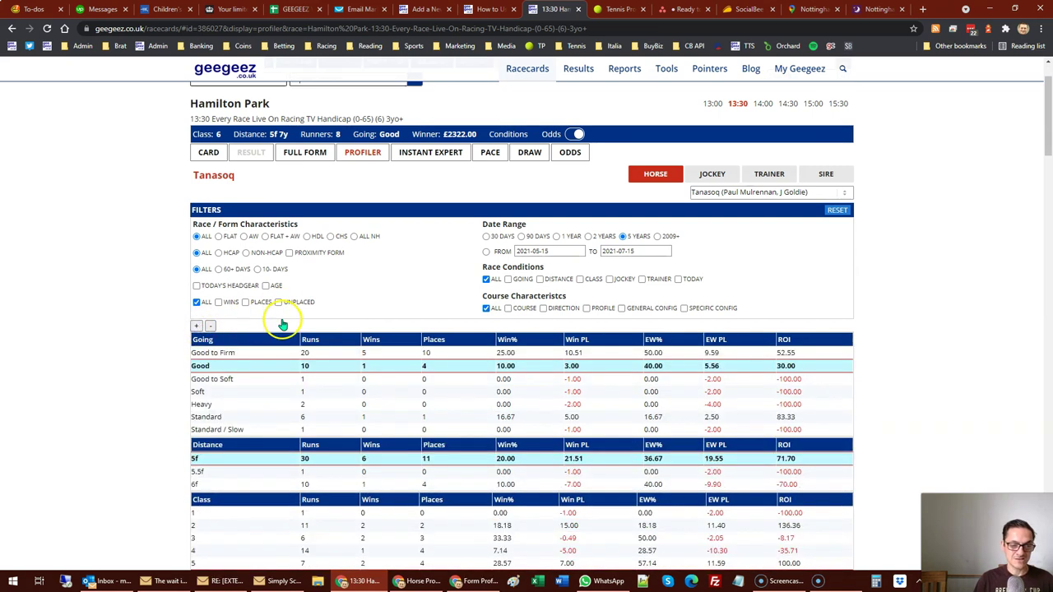
scroll(284, 329, "up", 3)
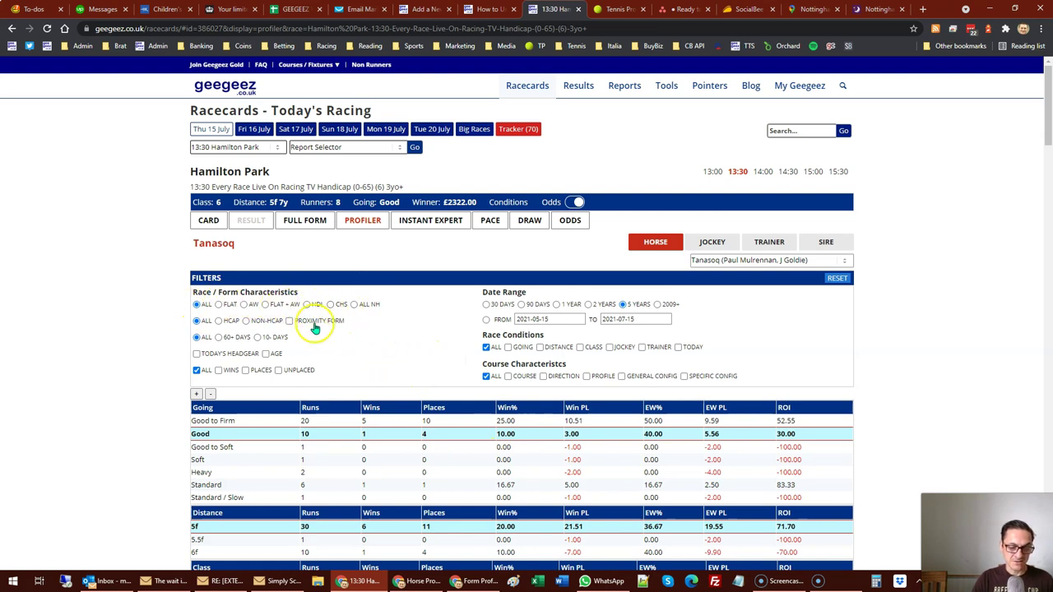
Filter Tanasoq's record to handicaps over 1 year, then reset the filters and display the filter options again.
left_click(220, 321)
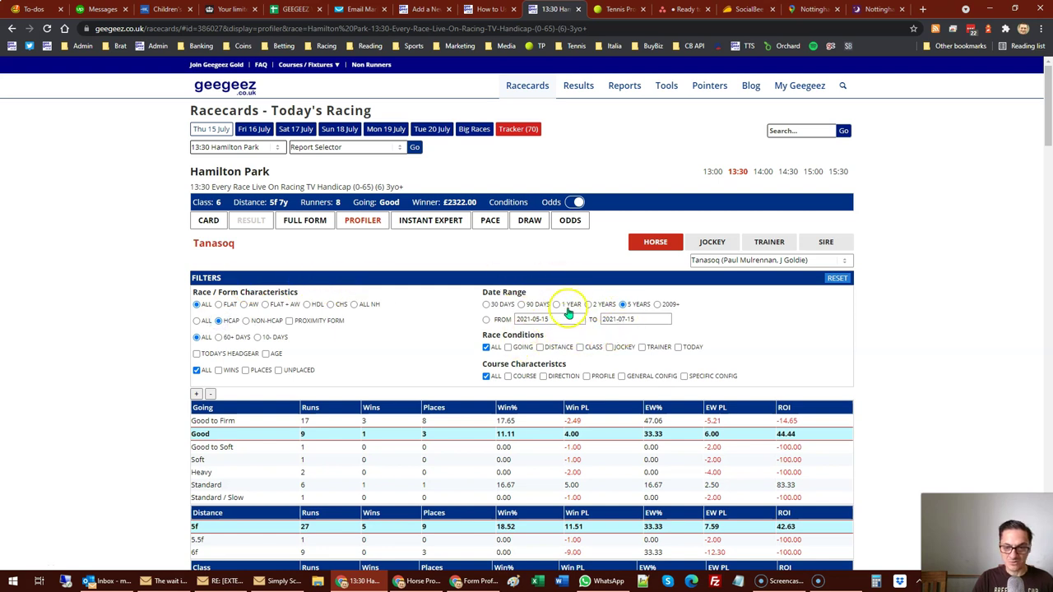
left_click(556, 306)
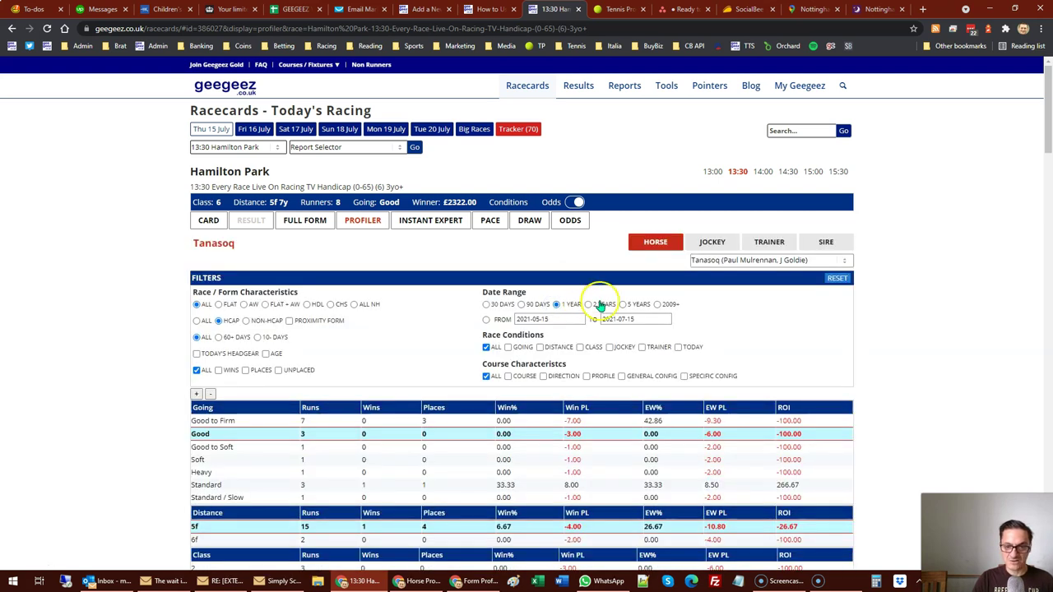
left_click(829, 281)
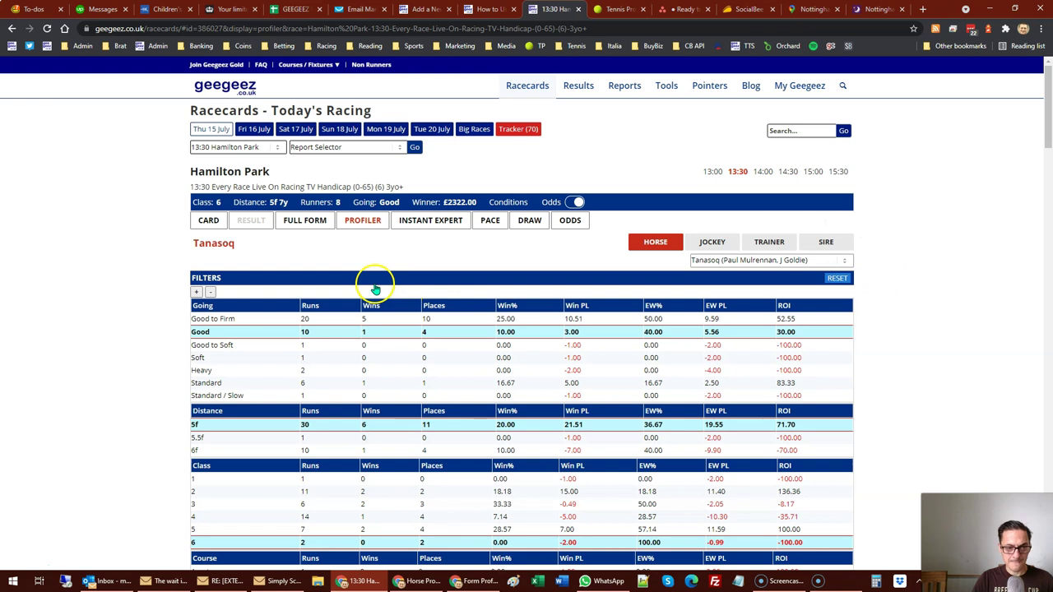
left_click(374, 284)
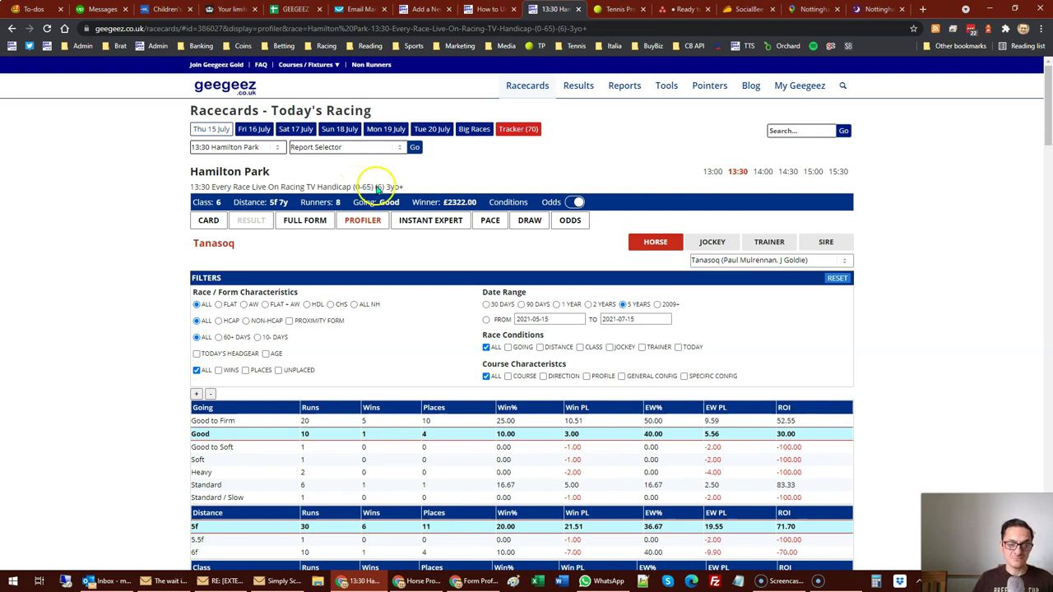
View the race card's runner list, and examine Mr Trevor's statistics tables in the Profiler.
left_click(208, 219)
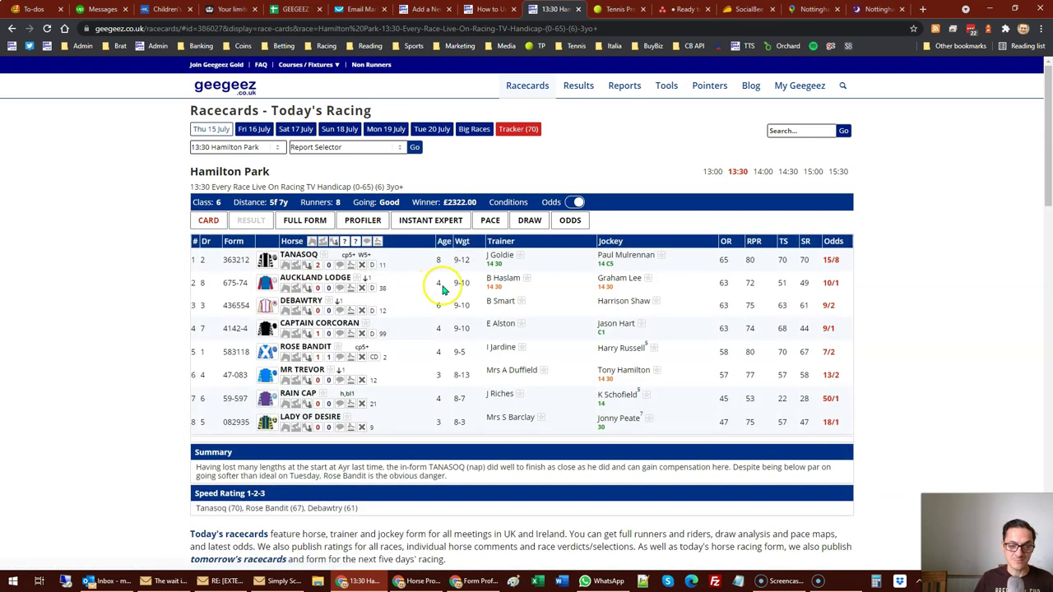
left_click(196, 241)
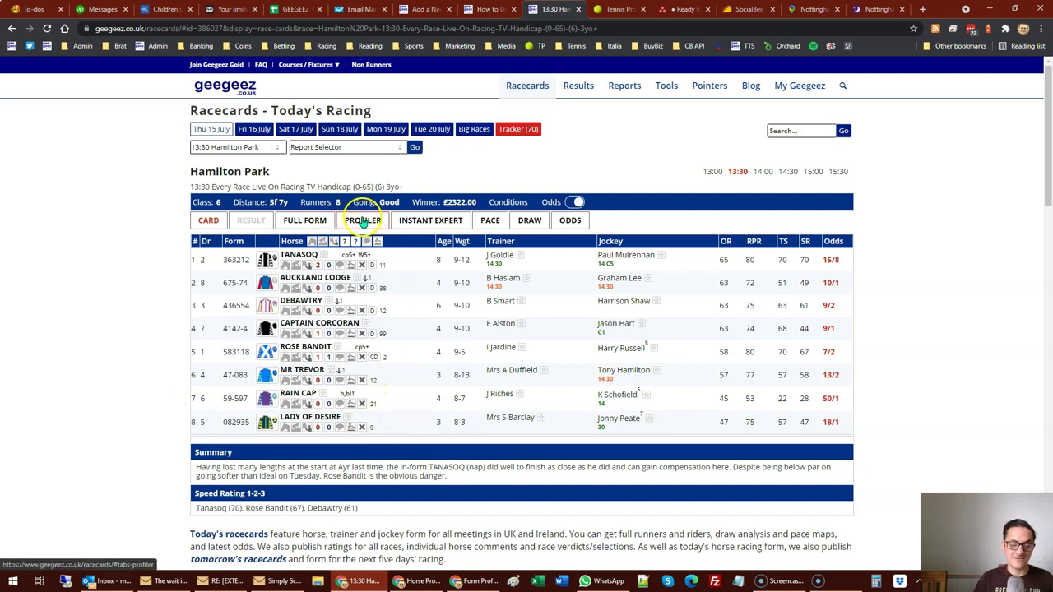
left_click(362, 220)
left_click(747, 257)
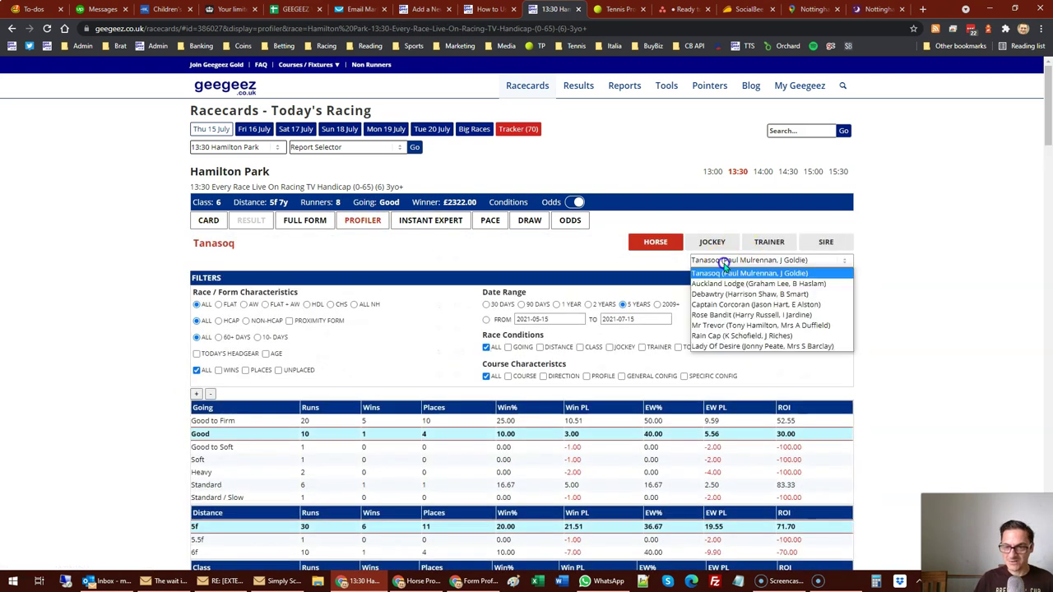
left_click(709, 329)
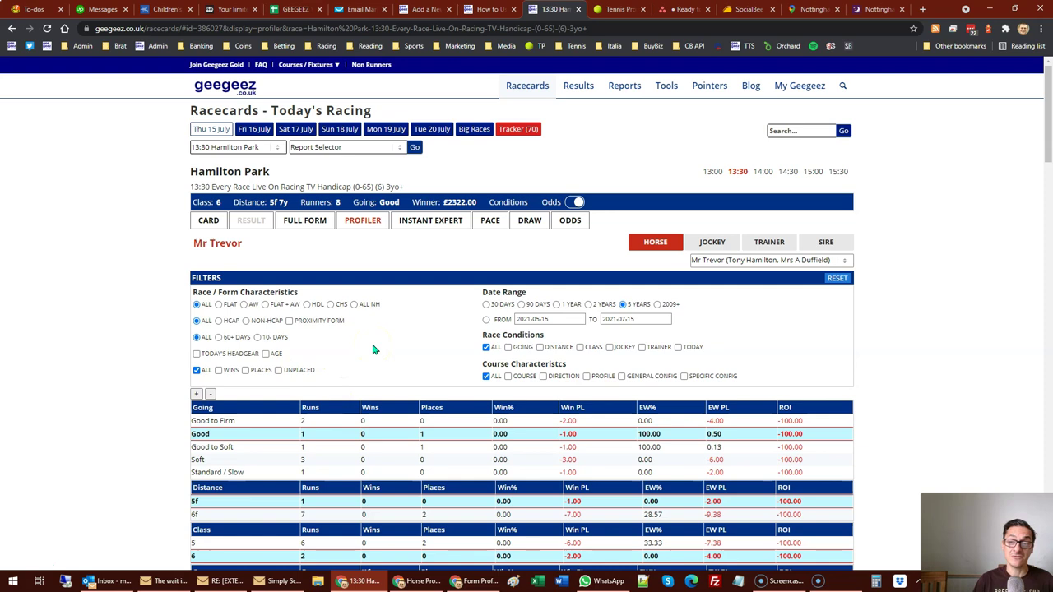
scroll(372, 350, "down", 3)
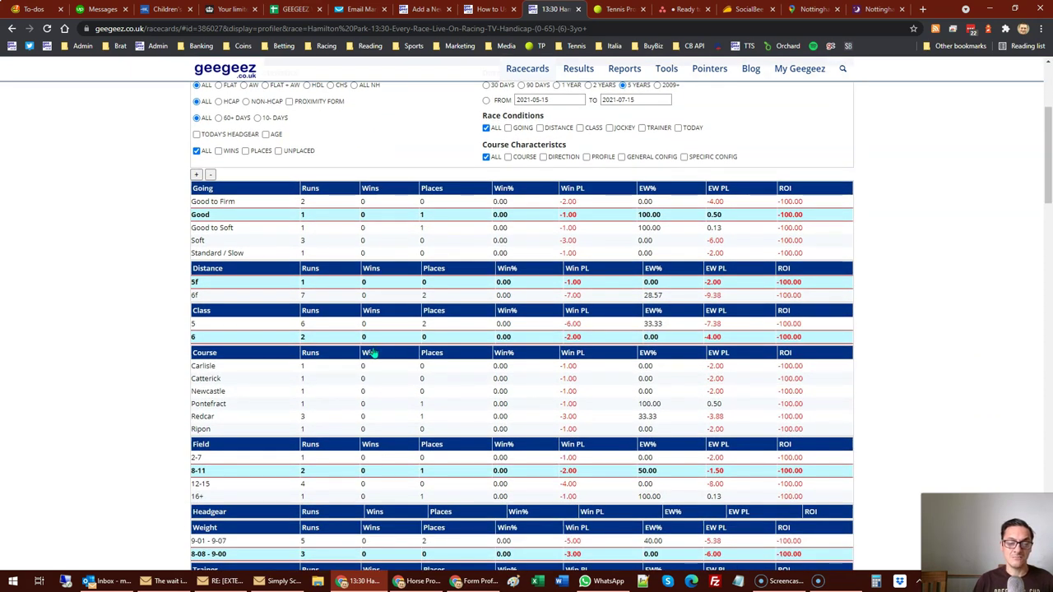
scroll(373, 353, "up", 3)
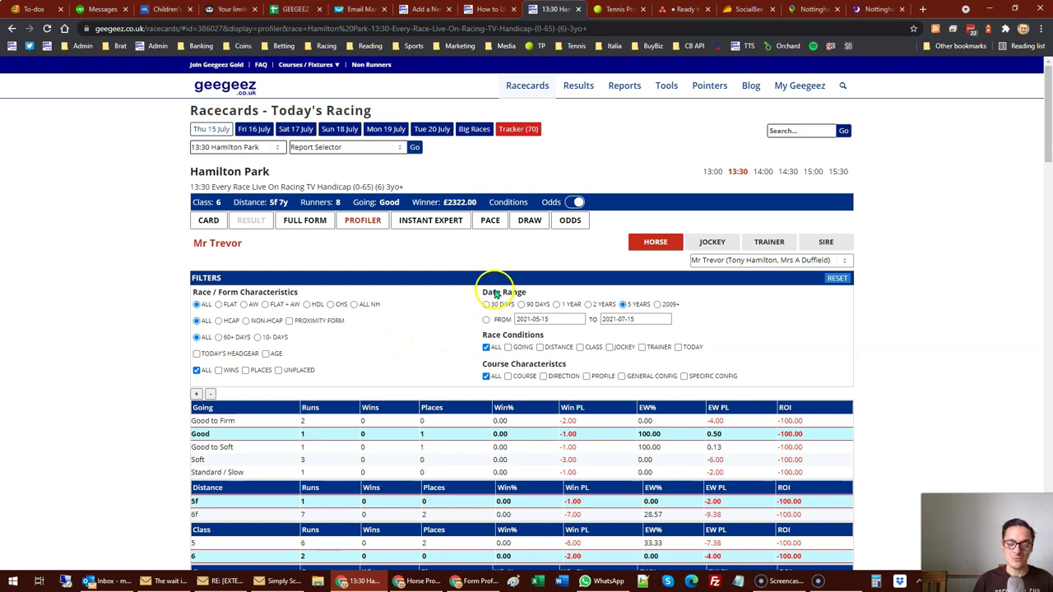
scroll(371, 301, "down", 3)
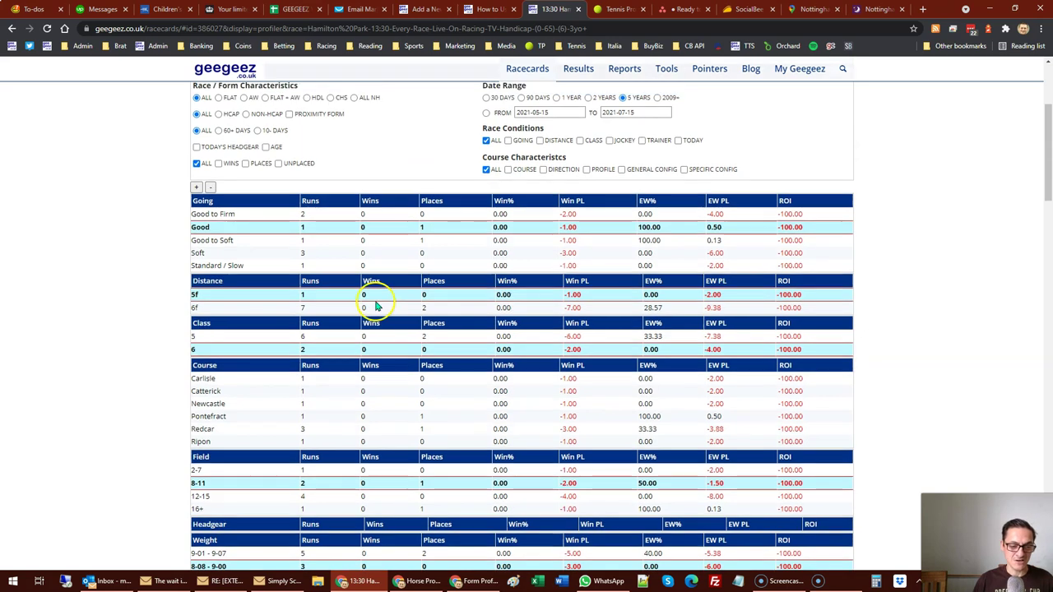
scroll(375, 307, "up", 3)
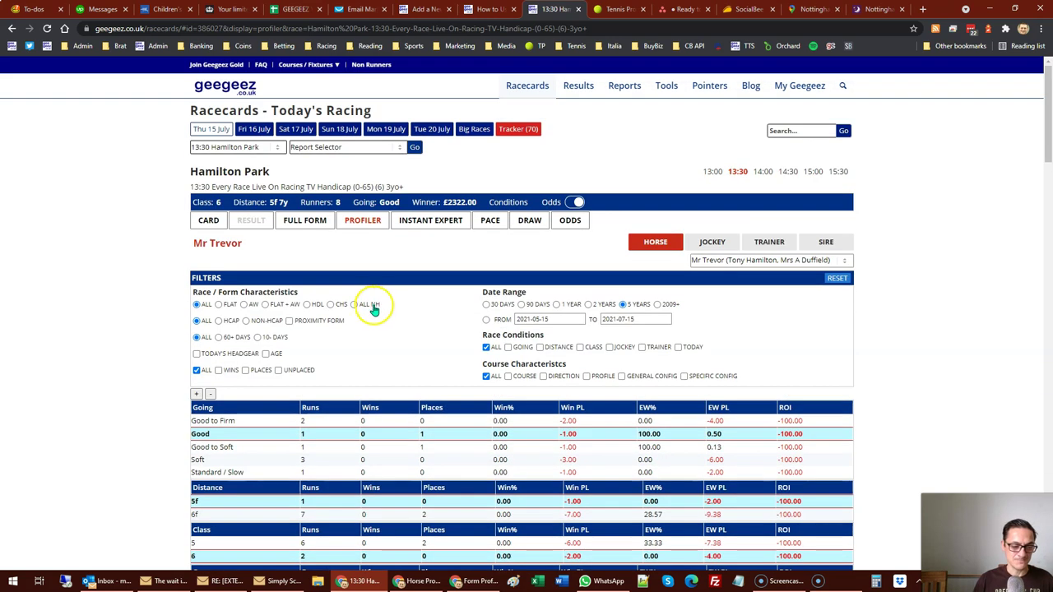
View the Hamilton Park race card's runner list, and return to Tanasoq's record in the Profiler.
left_click(203, 227)
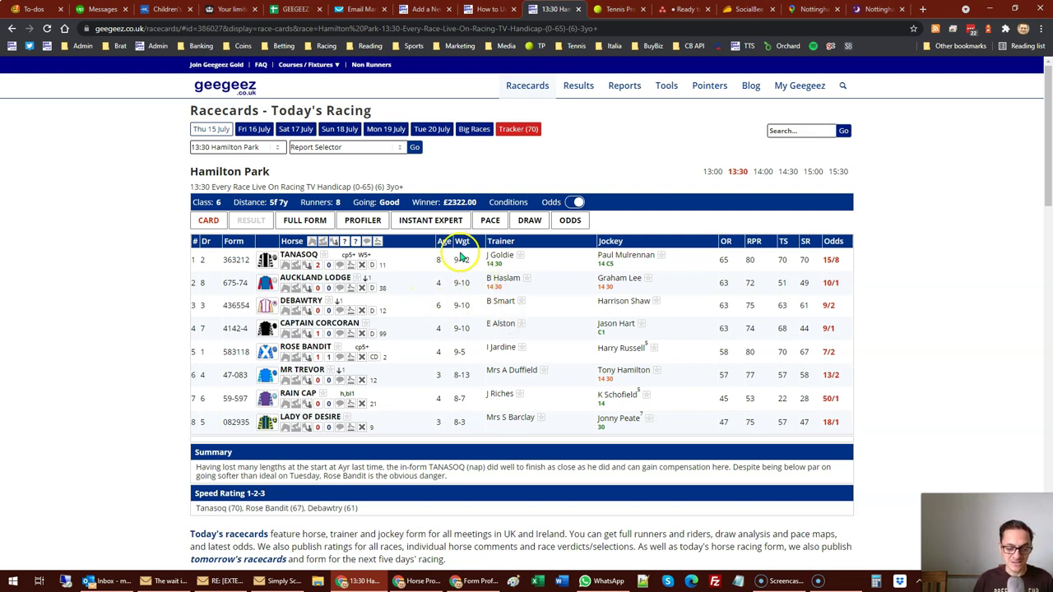
left_click(364, 221)
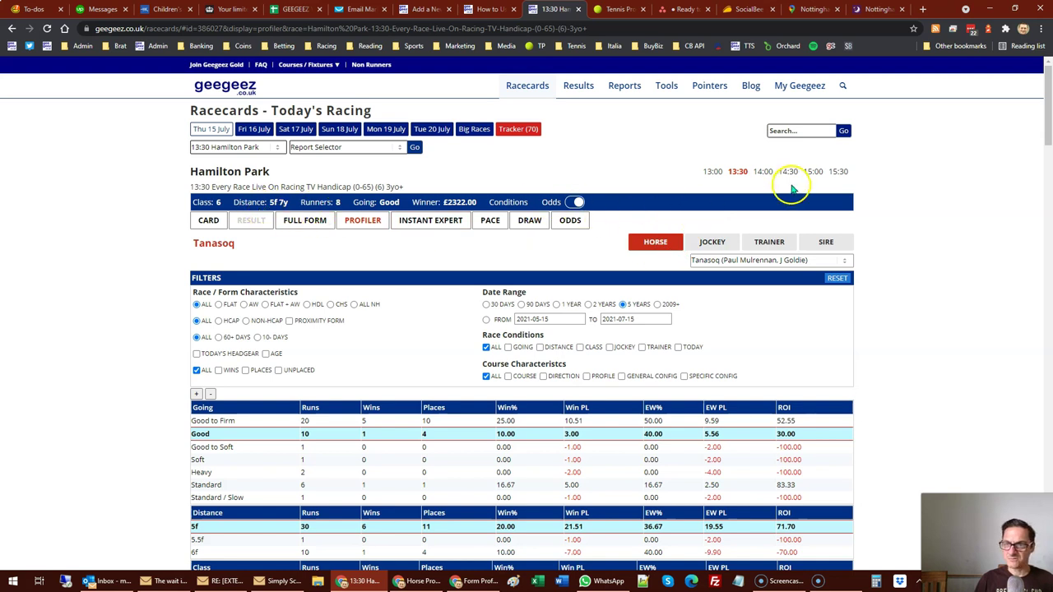
left_click(819, 130)
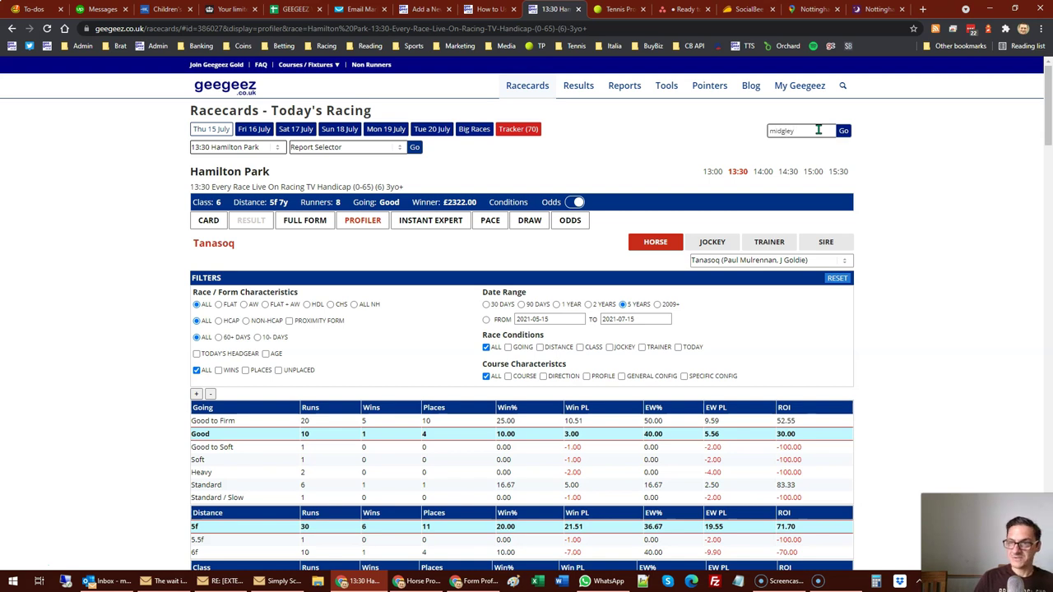
key("Return")
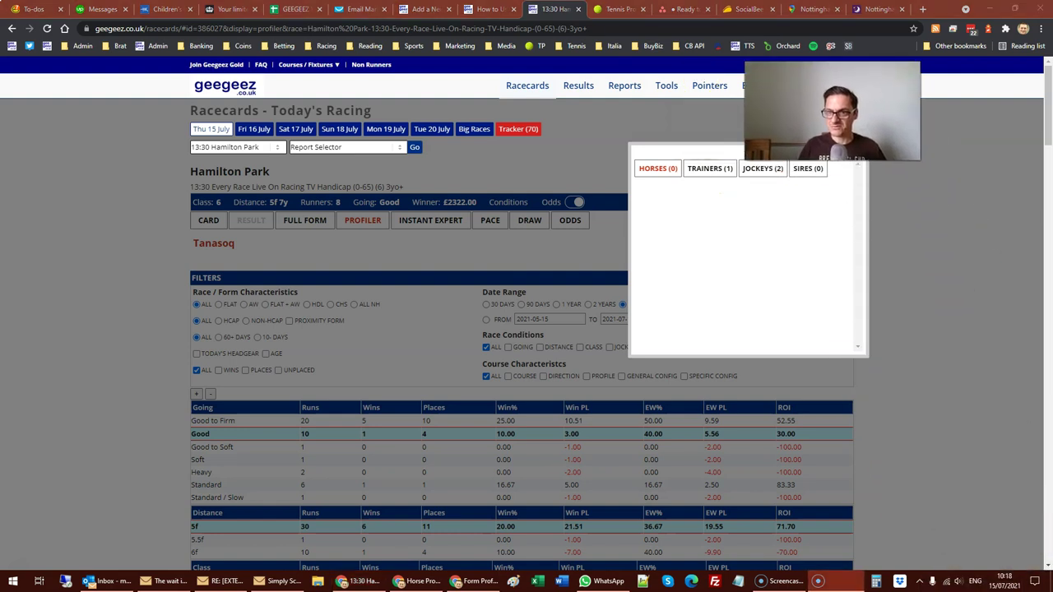
left_click(721, 170)
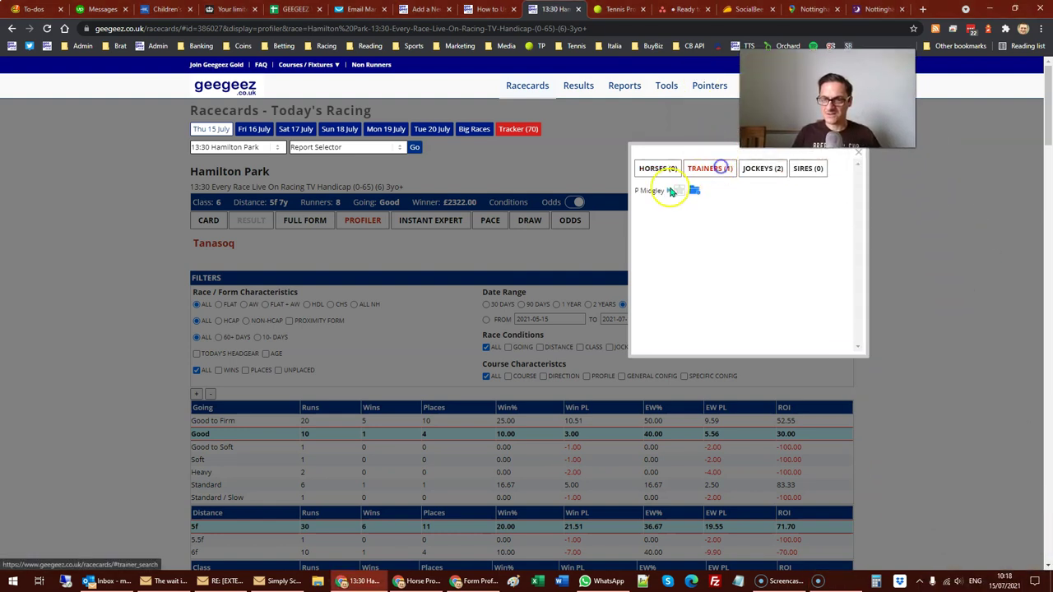
left_click(649, 192)
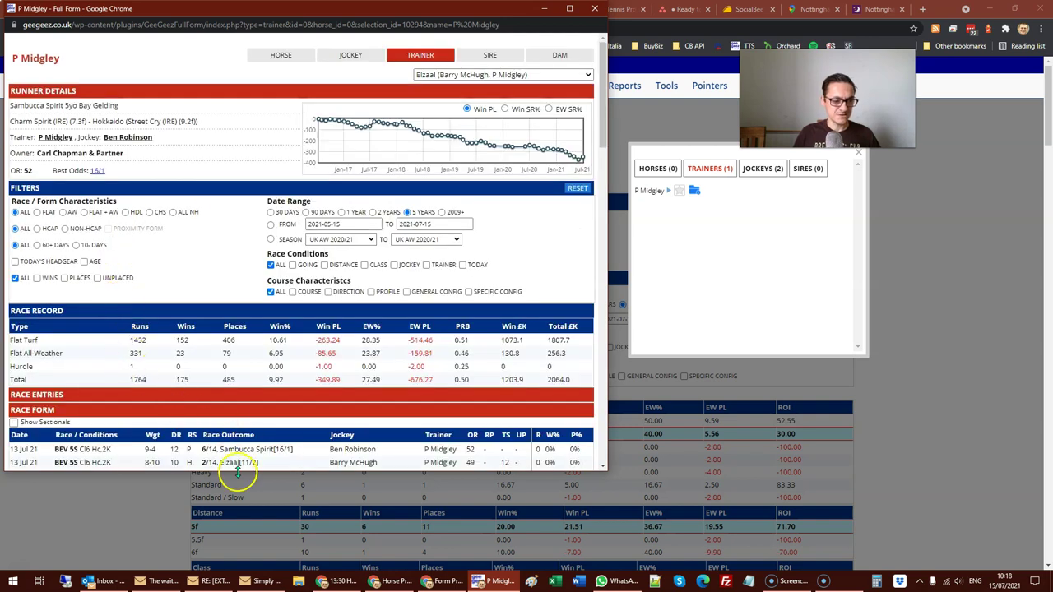
Open Sambucca Spirit's 13 Jul 21 Beverley race from the trainer's form, and display P Midgley's trainer record in its Profiler.
mouse_move(239, 457)
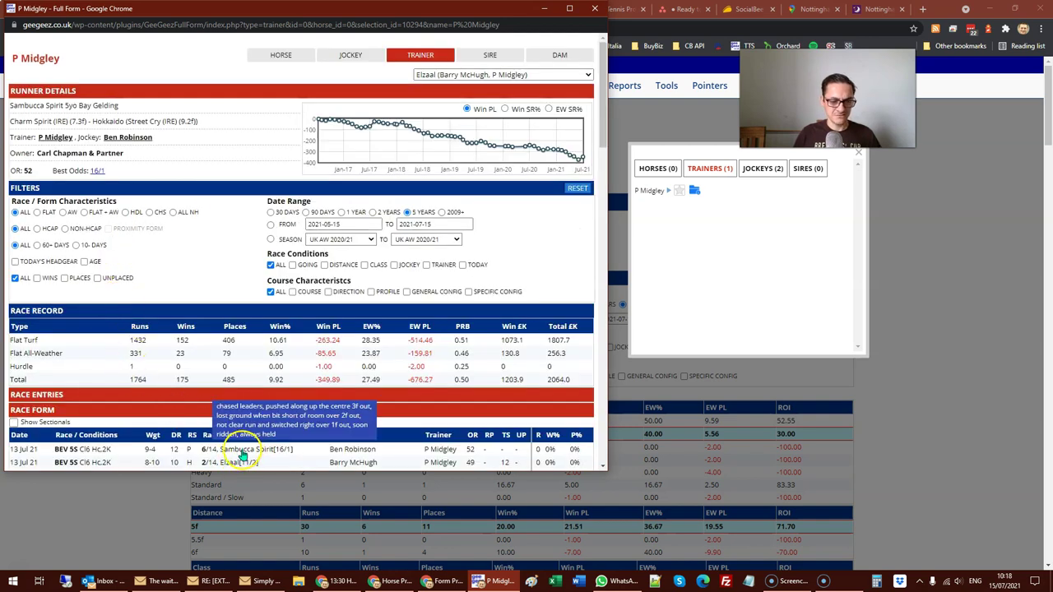
left_click(243, 455)
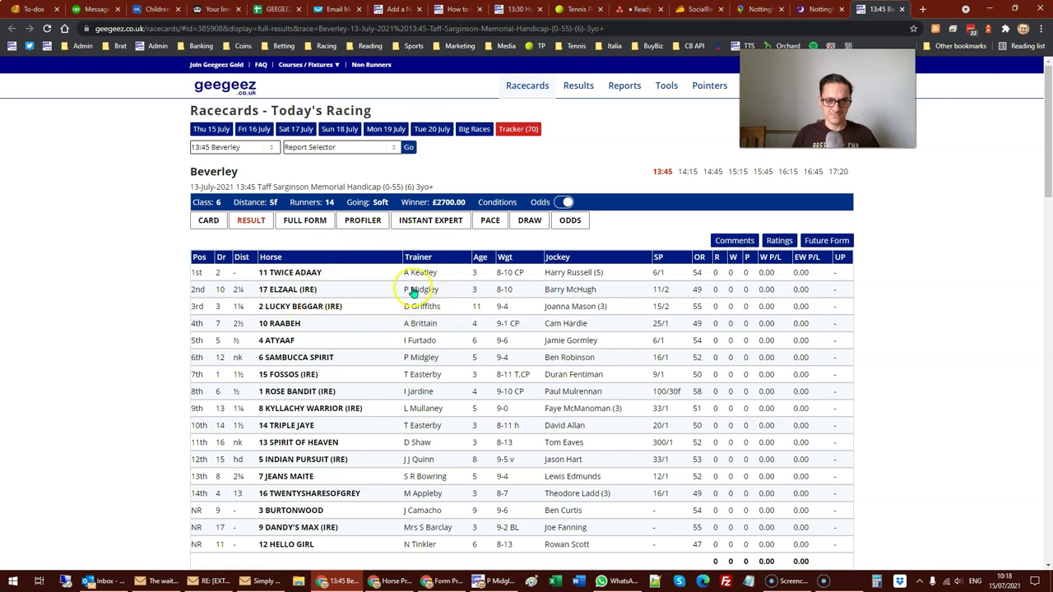
left_click(362, 223)
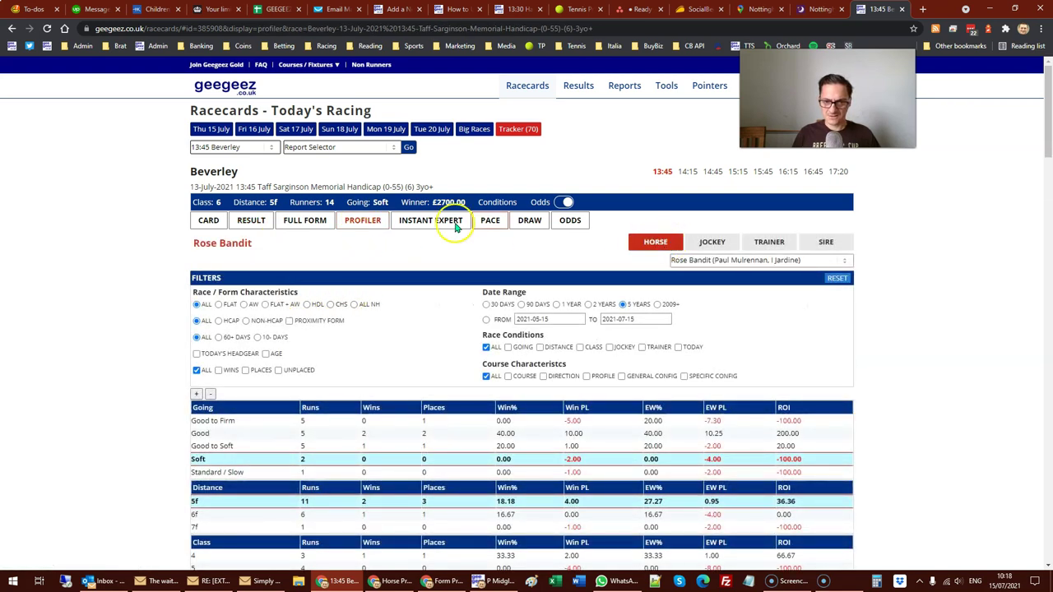
left_click(771, 241)
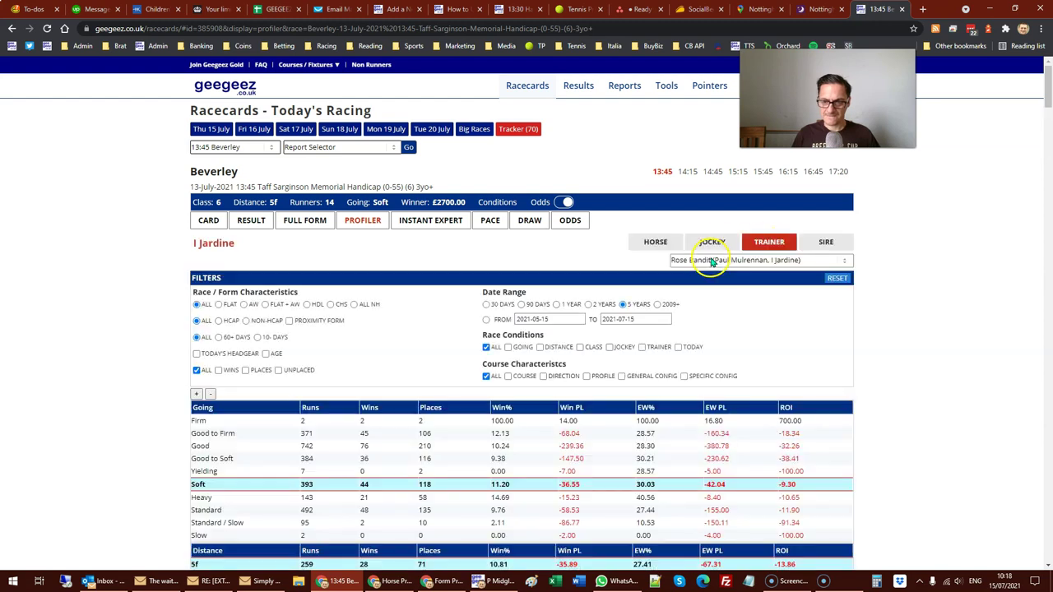
left_click(712, 260)
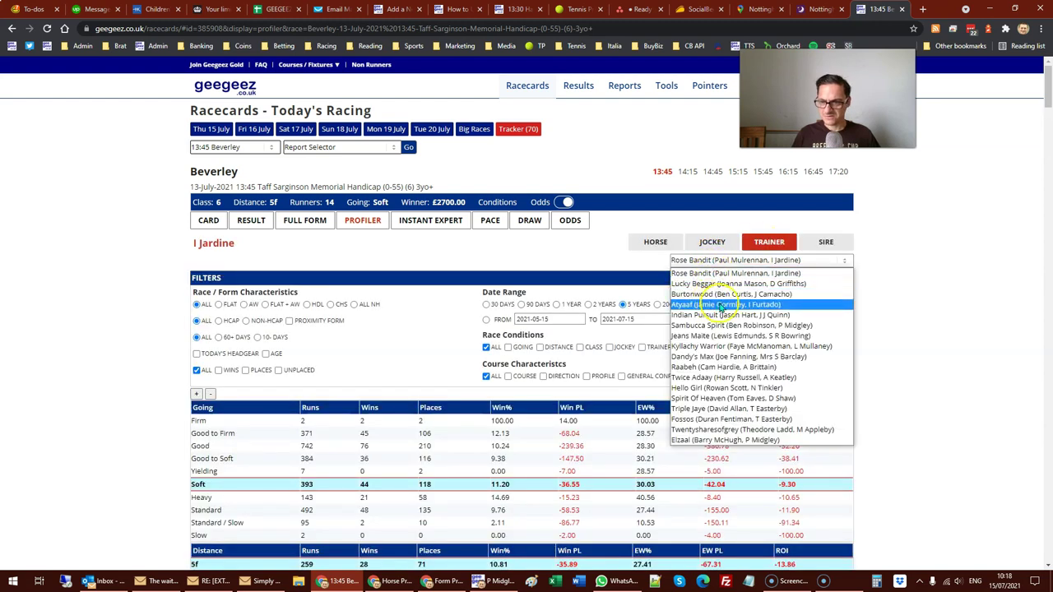
left_click(761, 326)
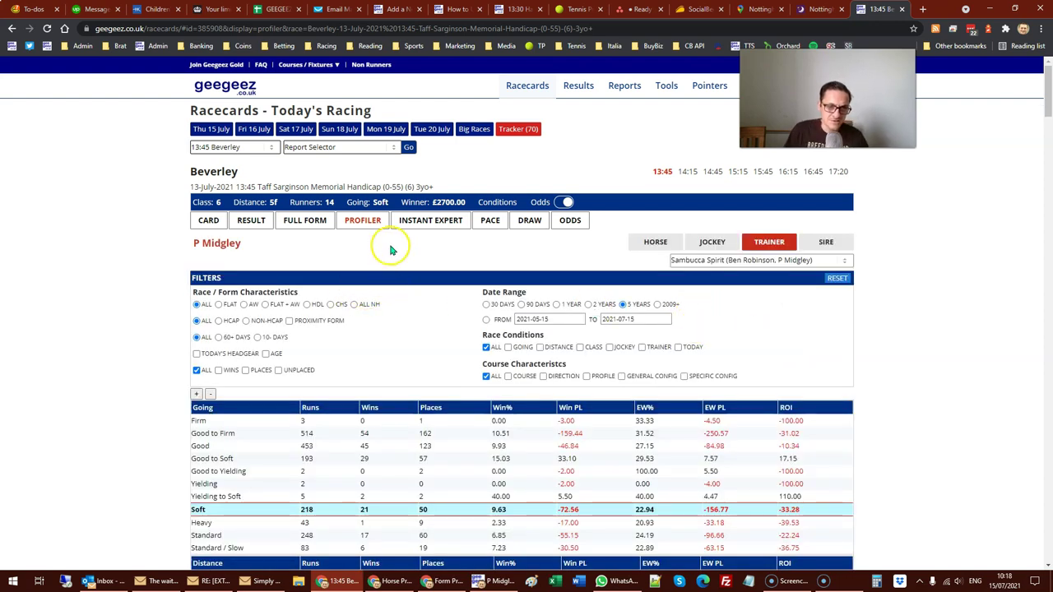
Enlarge the trainer's Profiler page to 150% and display it full screen.
scroll(400, 222, "down", 2)
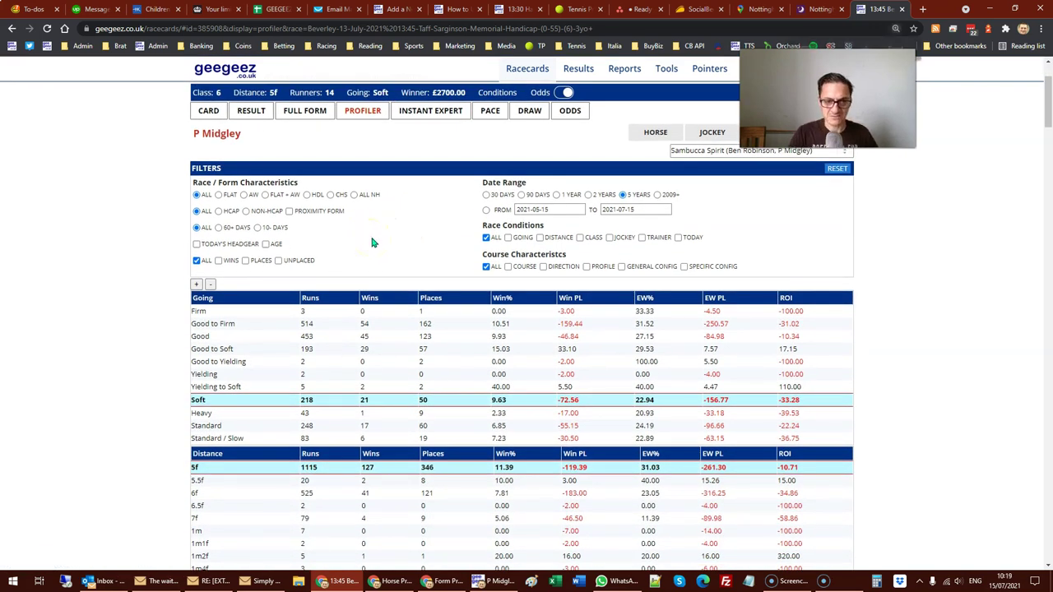
key("ctrl+plus")
key("ctrl+plus")
key("ctrl+minus")
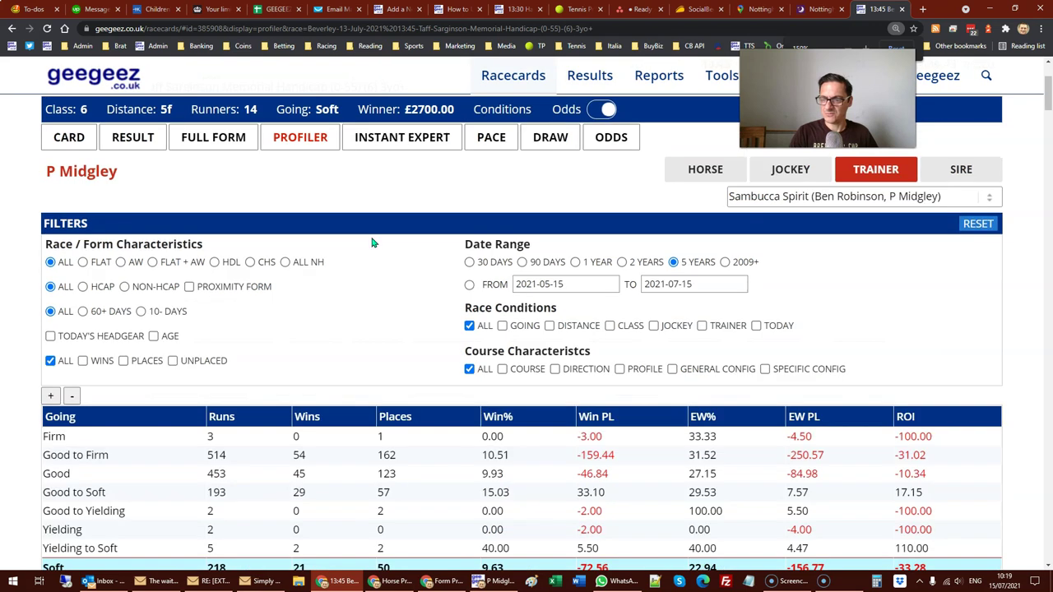
left_click(387, 234)
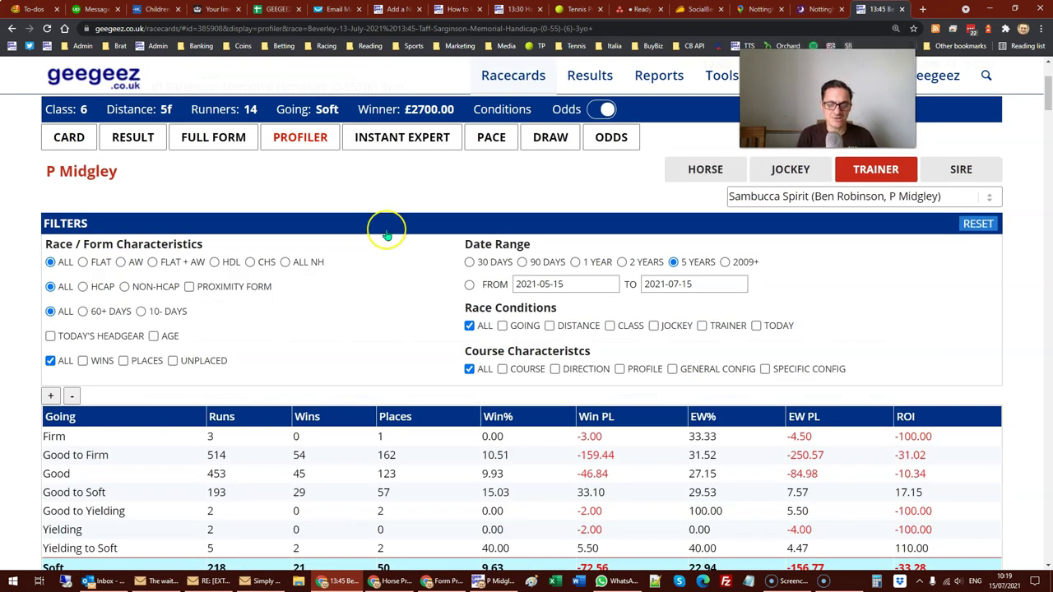
key("F11")
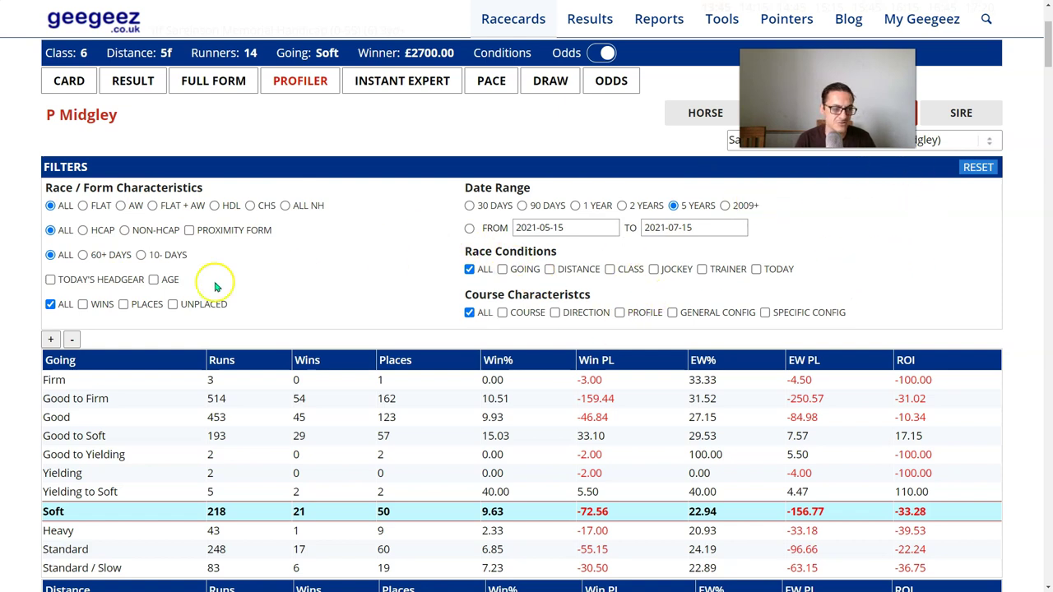
Examine the trainer's Going, Distance, Class and Course tables, comparing their highlighted rows with the Beverley race's conditions.
scroll(265, 275, "down", 2)
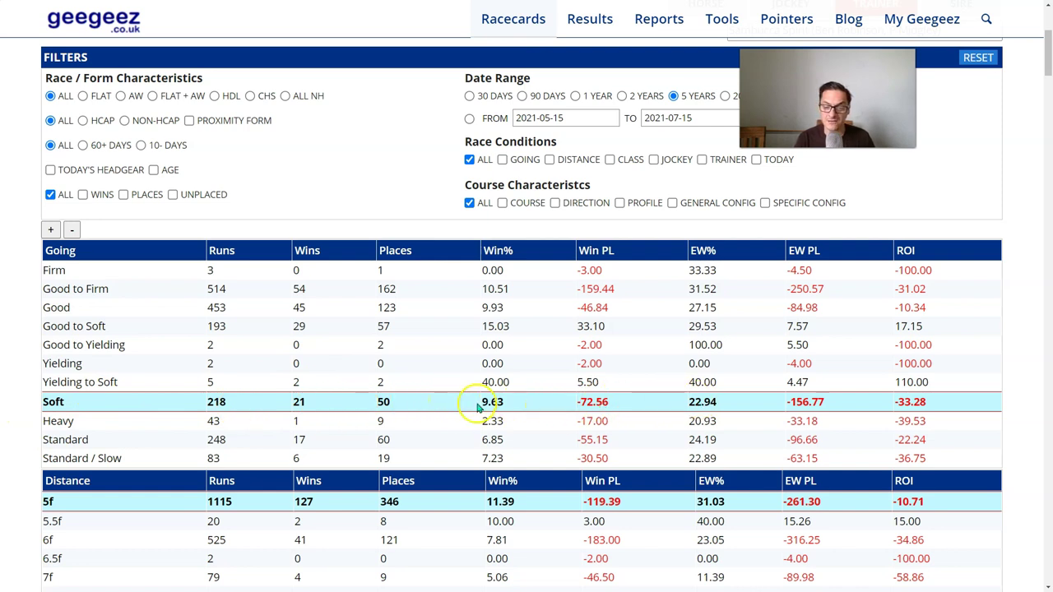
scroll(511, 418, "up", 3)
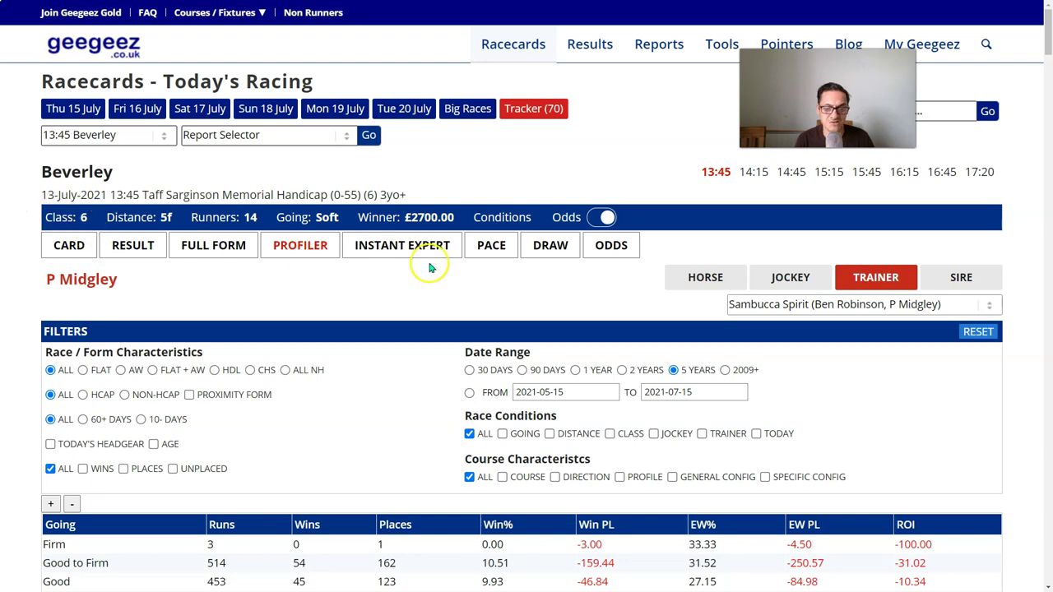
scroll(430, 266, "down", 4)
scroll(83, 357, "down", 8)
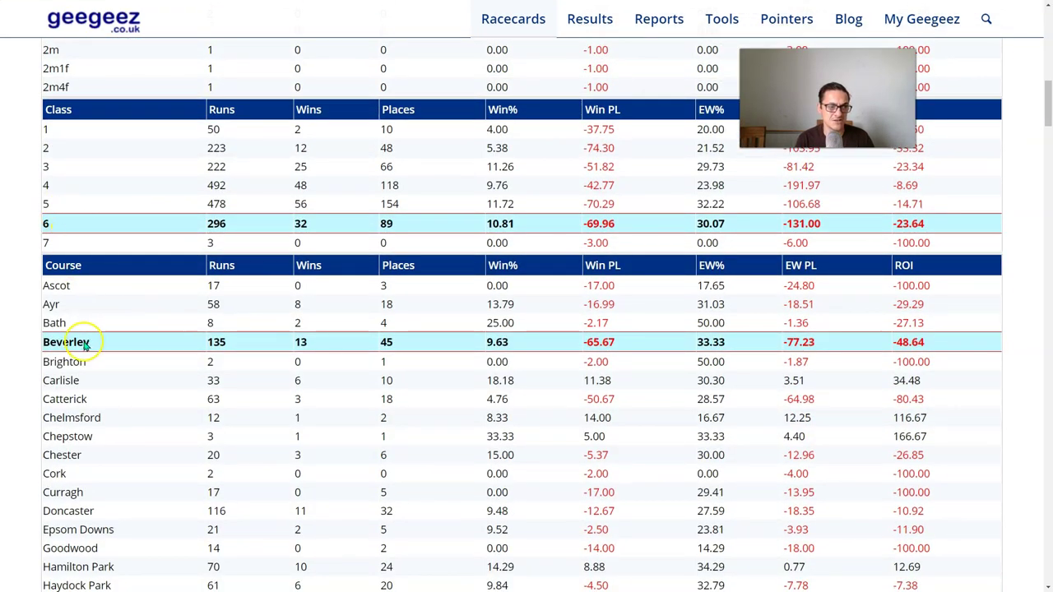
scroll(541, 345, "up", 15)
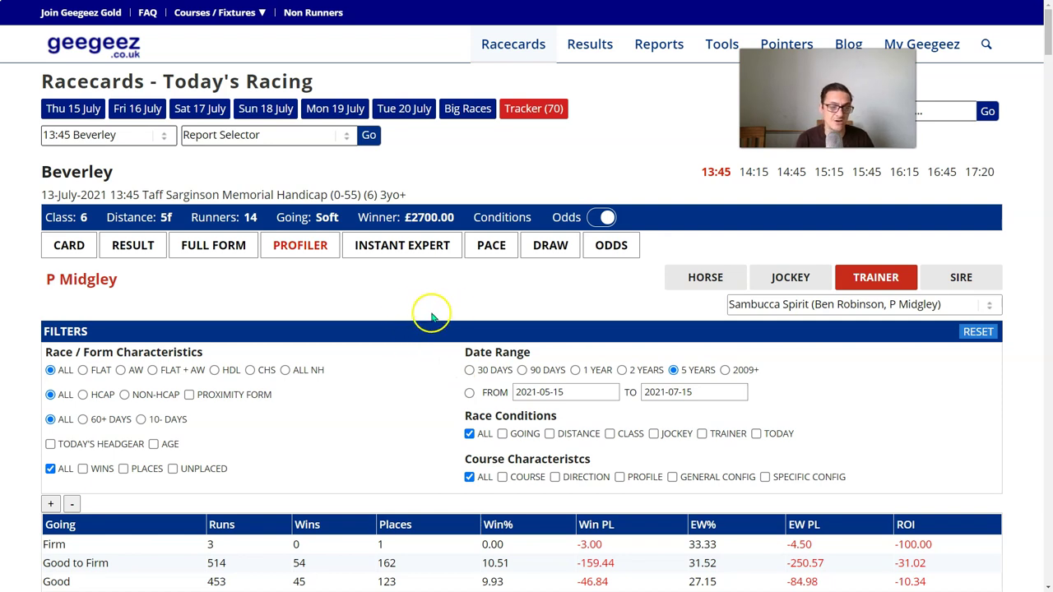
scroll(391, 352, "down", 1)
scroll(394, 356, "down", 3)
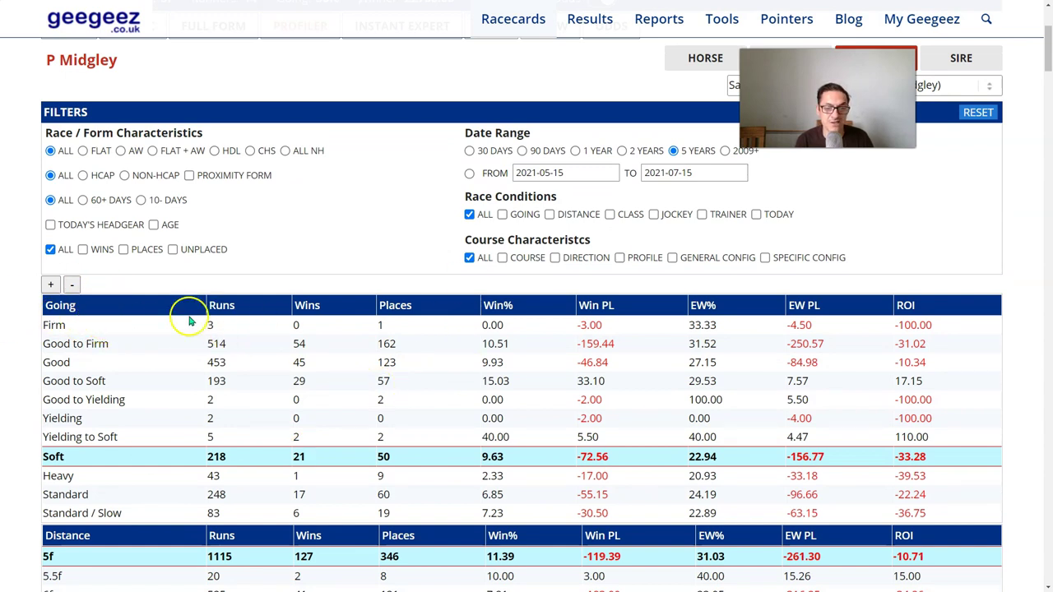
scroll(408, 317, "down", 2)
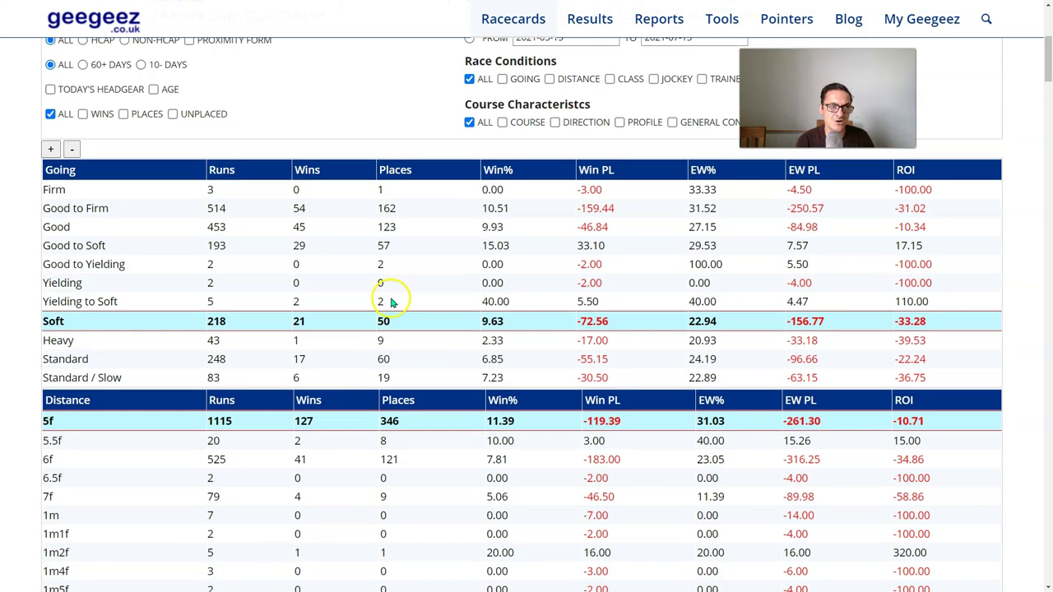
Collapse all of the trainer's statistics tables, and expand only the Distance table to examine its rows.
scroll(391, 303, "up", 2)
left_click(71, 284)
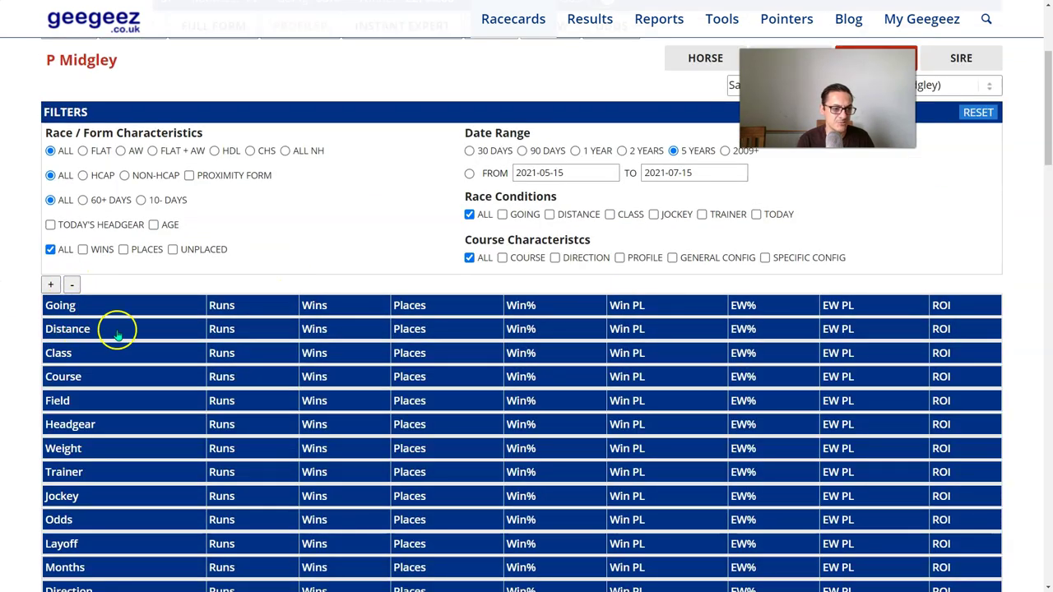
left_click(118, 331)
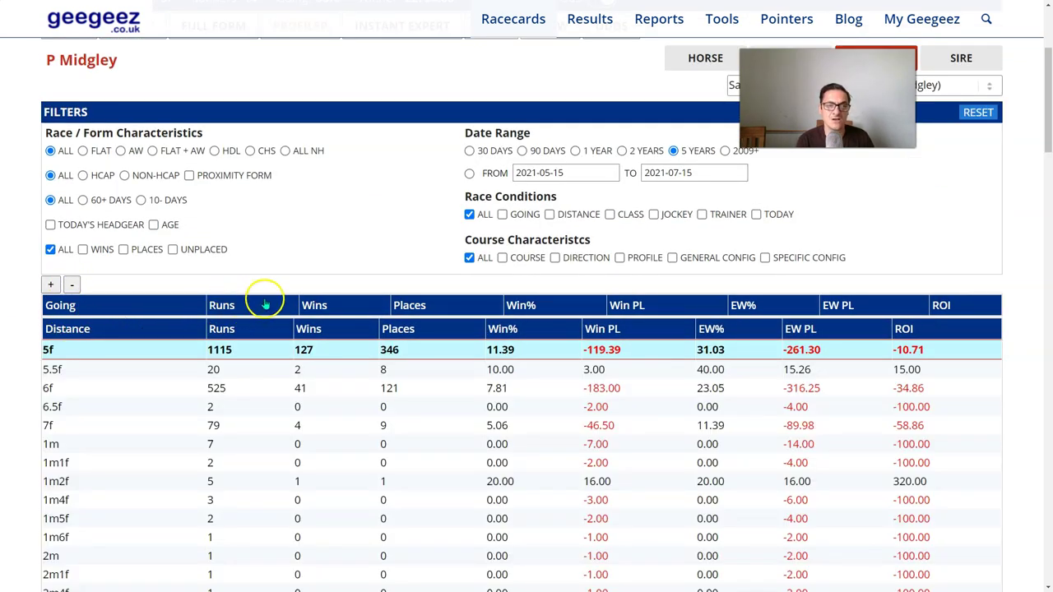
scroll(348, 274, "down", 2)
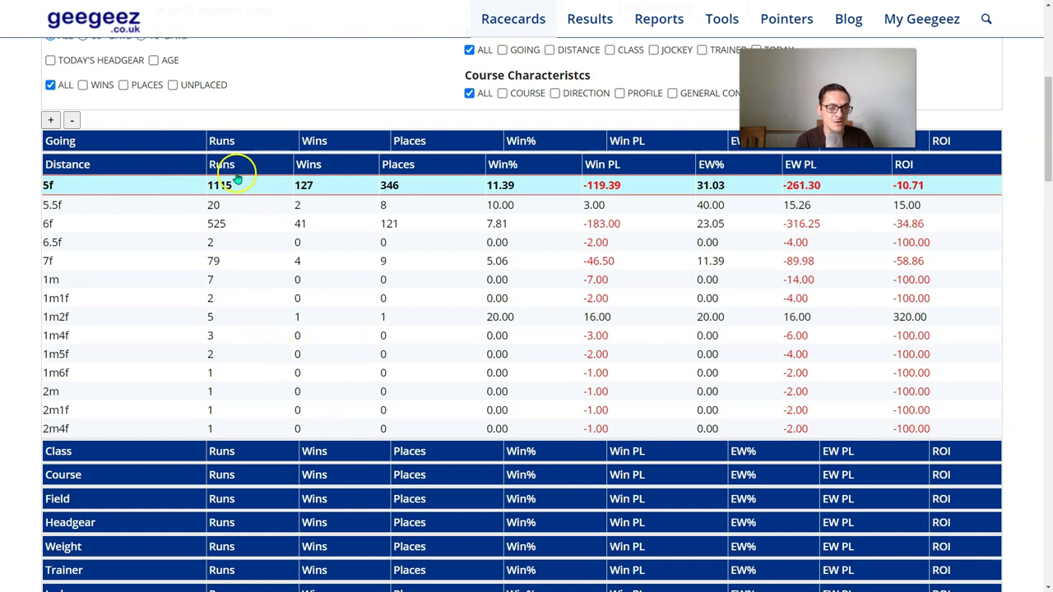
scroll(253, 180, "up", 4)
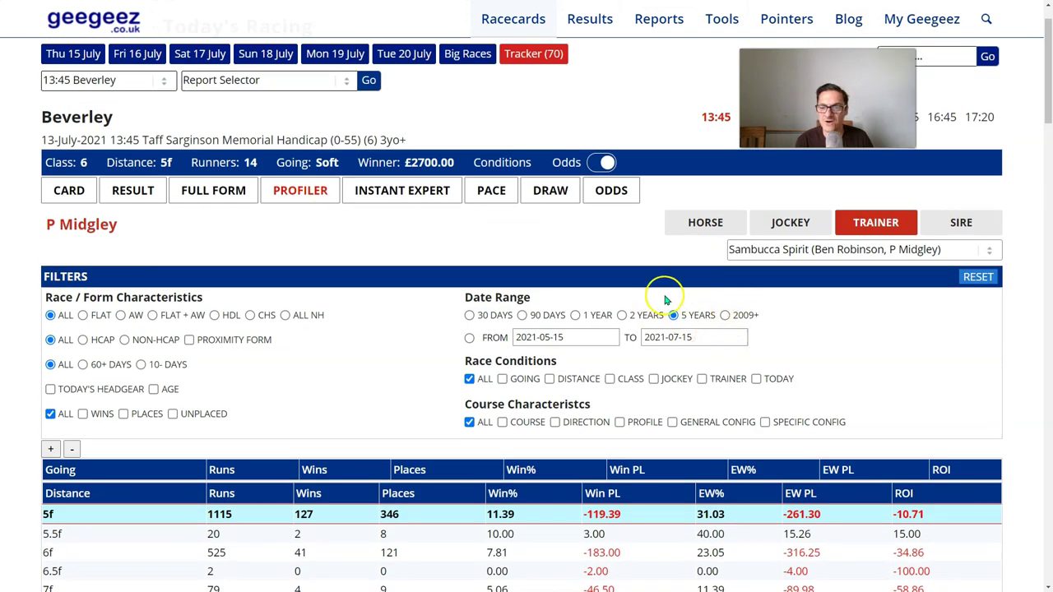
scroll(397, 301, "down", 4)
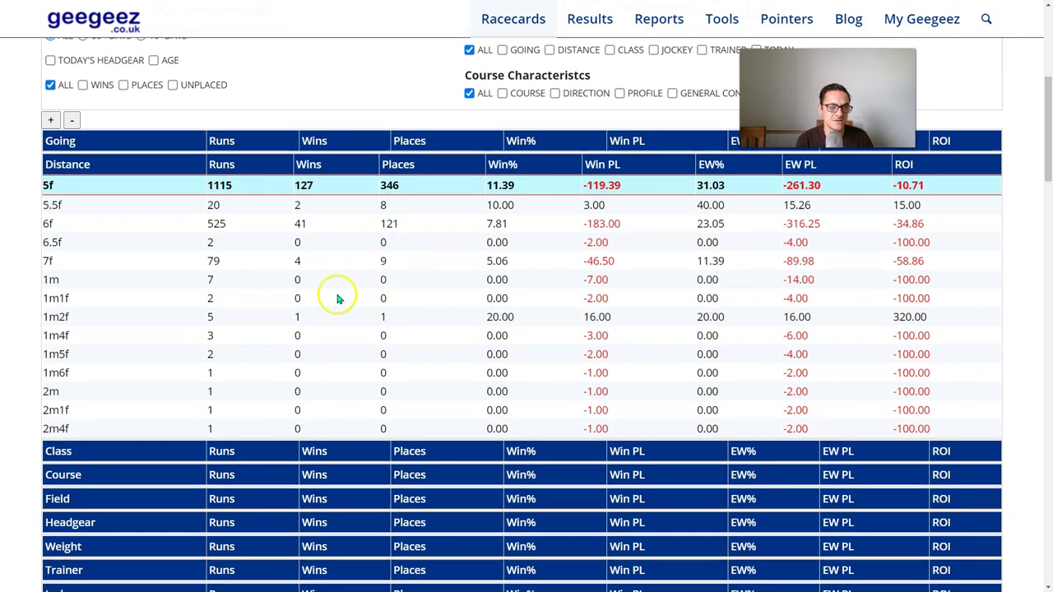
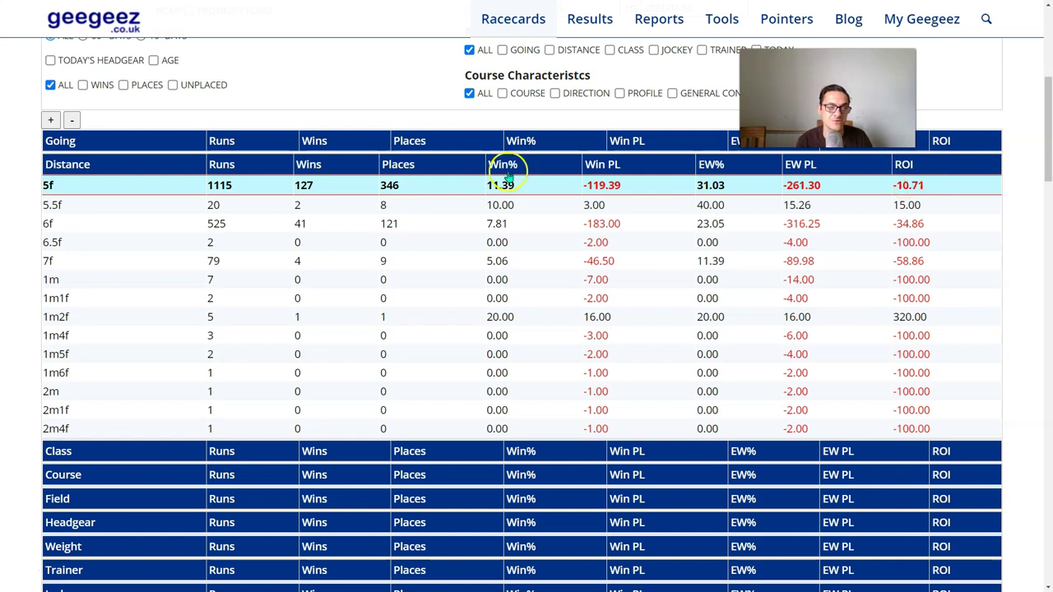
Filter the trainer's record to handicaps, and expand the Going table alongside the Distance table.
scroll(306, 206, "up", 3)
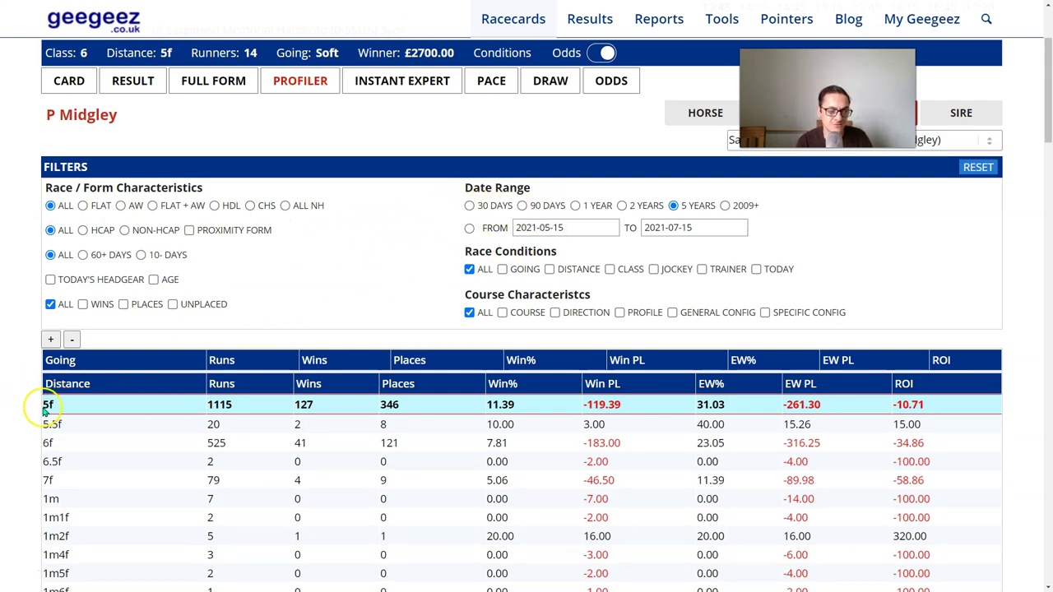
left_click(82, 231)
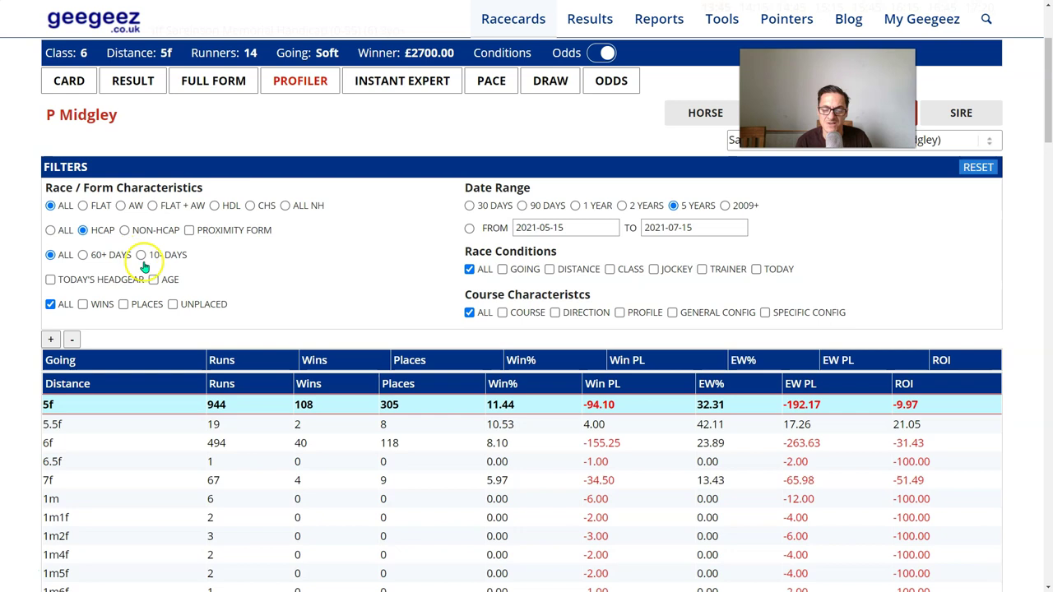
scroll(421, 418, "down", 1)
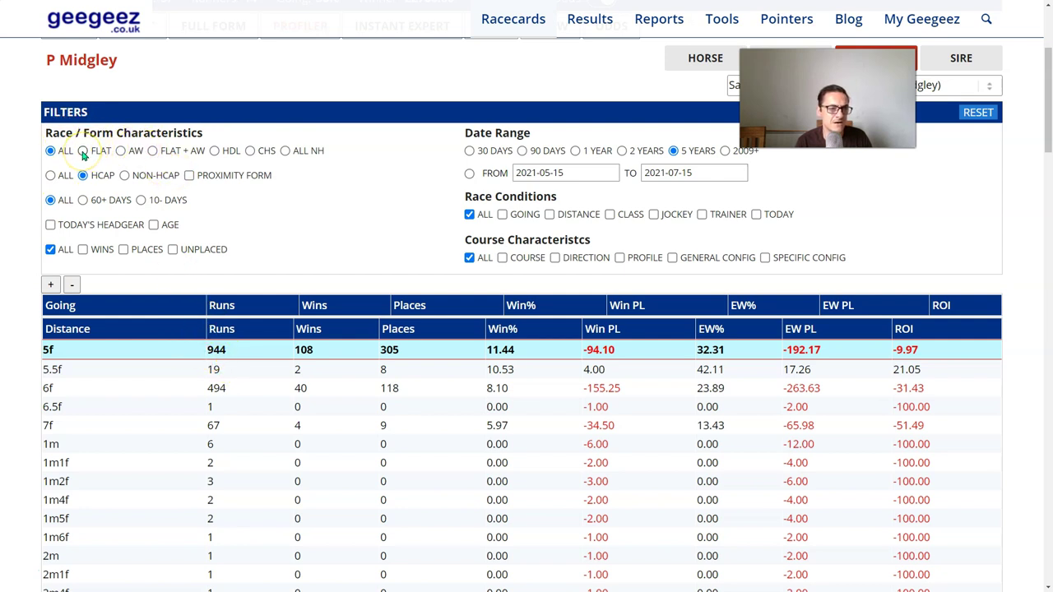
left_click(64, 306)
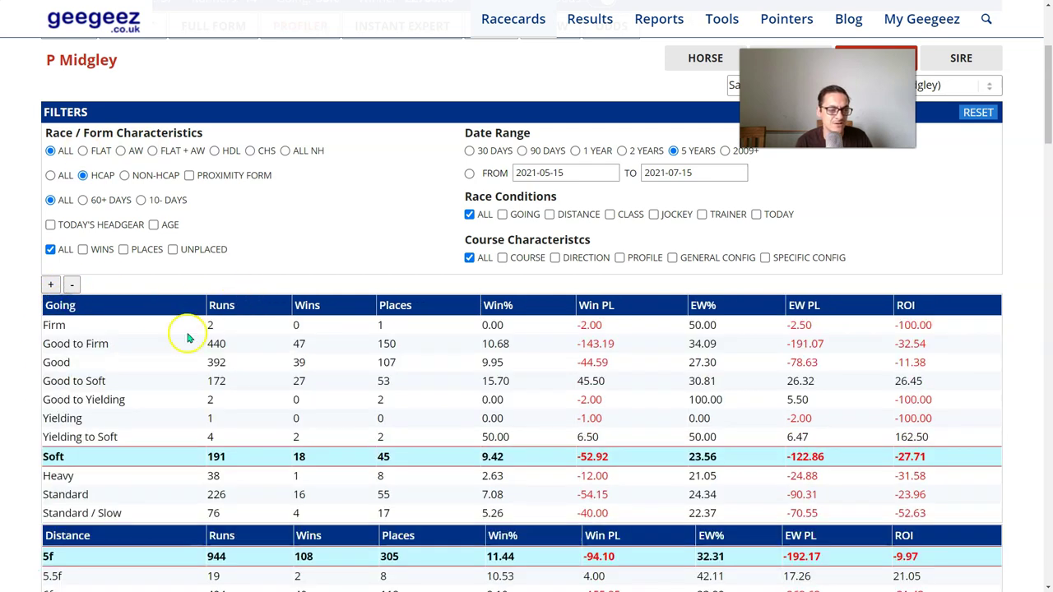
Limit the trainer's handicap record to the race's distance and to Flat races.
scroll(263, 309, "down", 2)
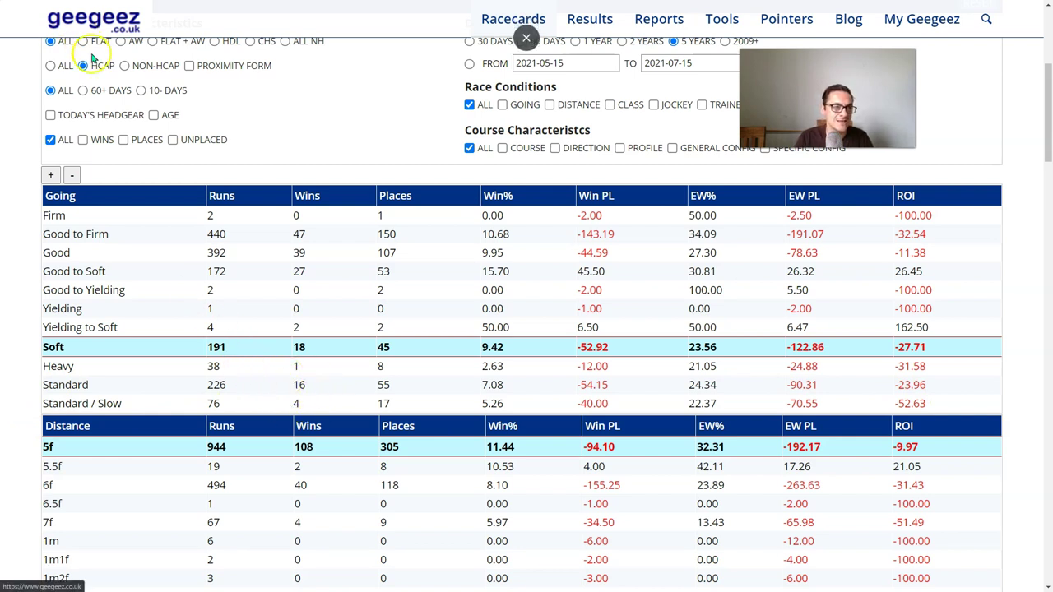
left_click(549, 105)
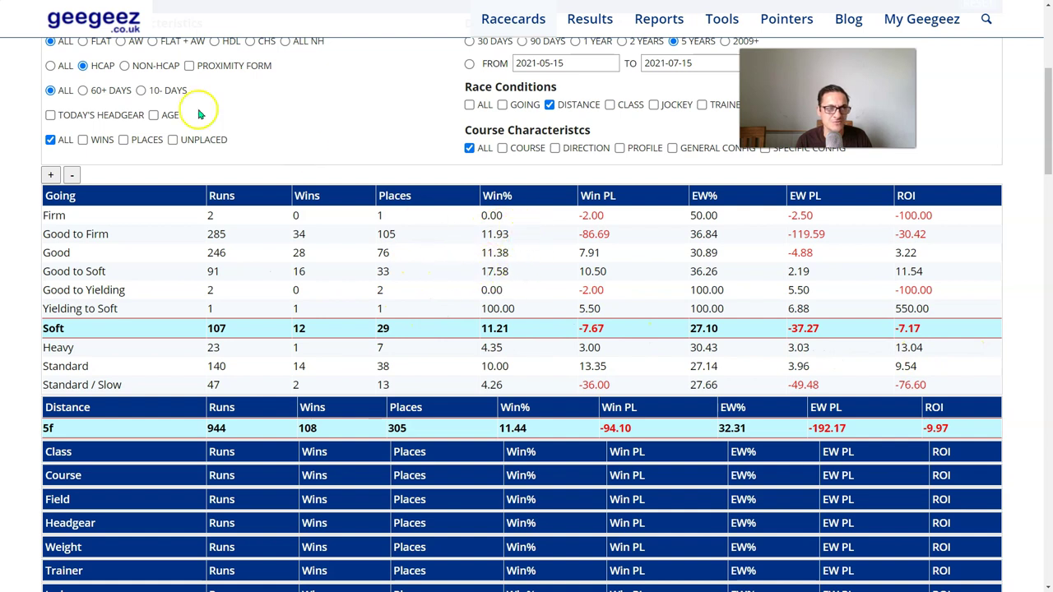
left_click(82, 43)
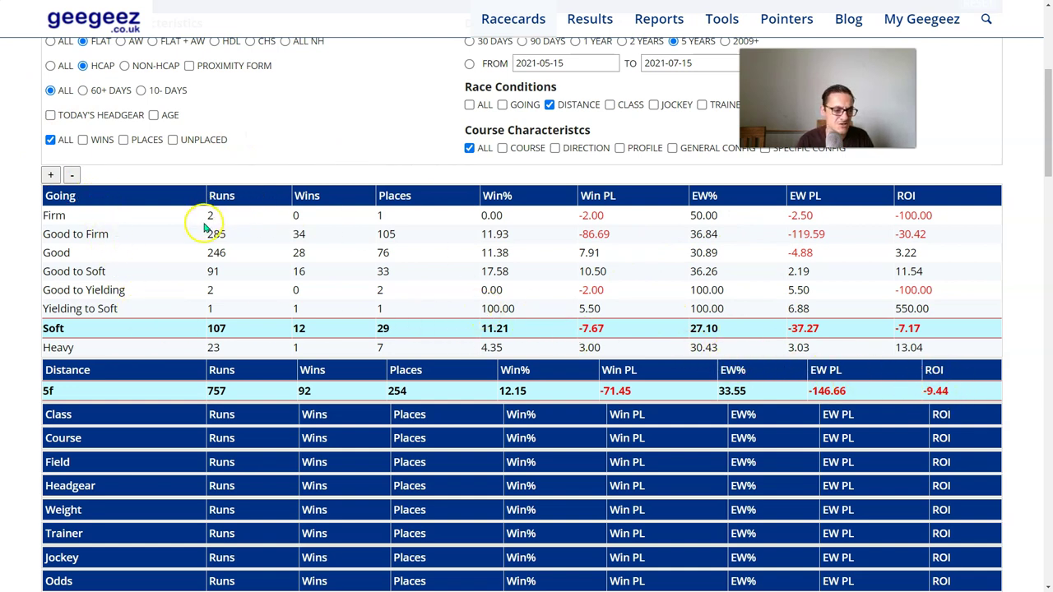
Expand the trainer's Class table to view it alongside the Going and Distance tables for 5f Flat handicaps.
left_click(51, 416)
scroll(59, 367, "down", 1)
scroll(78, 359, "down", 1)
scroll(77, 359, "up", 1)
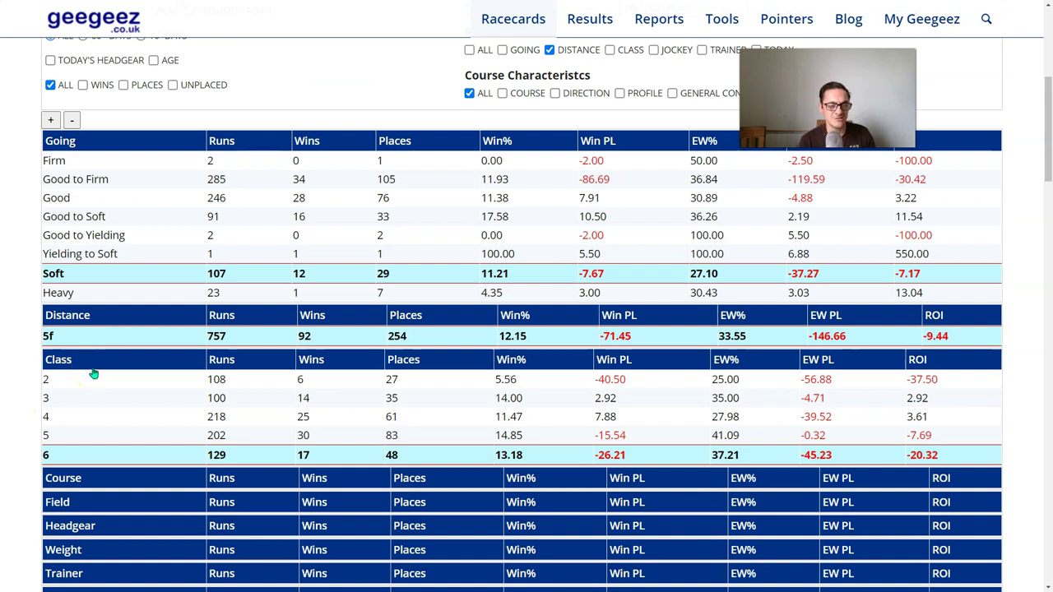
left_click(163, 315)
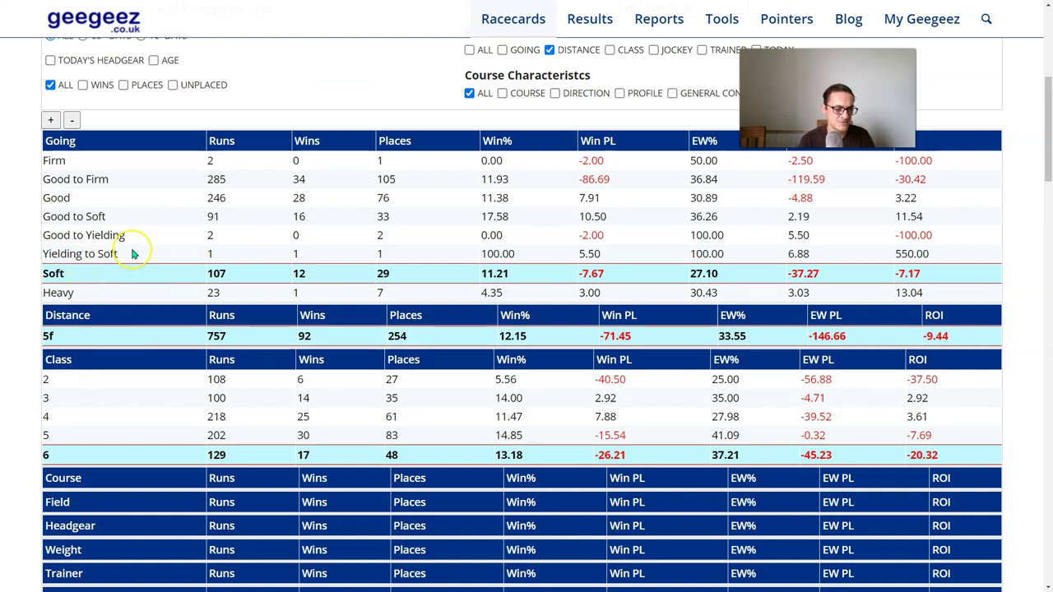
scroll(131, 254, "down", 1)
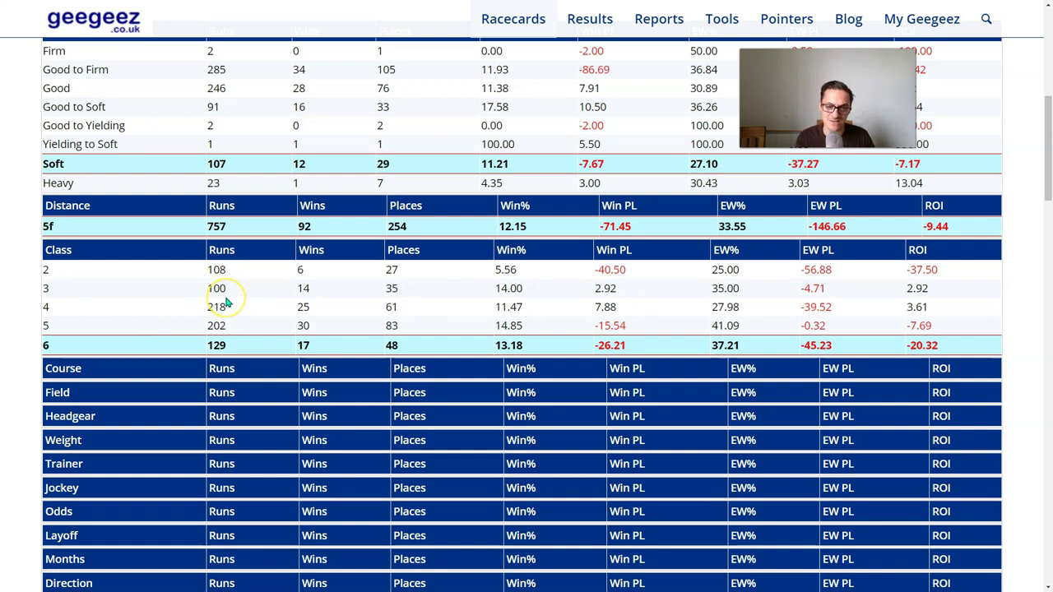
Examine the trainer's filtered Going, Distance and Class rows against the Beverley race's conditions and the active filters.
scroll(188, 284, "up", 6)
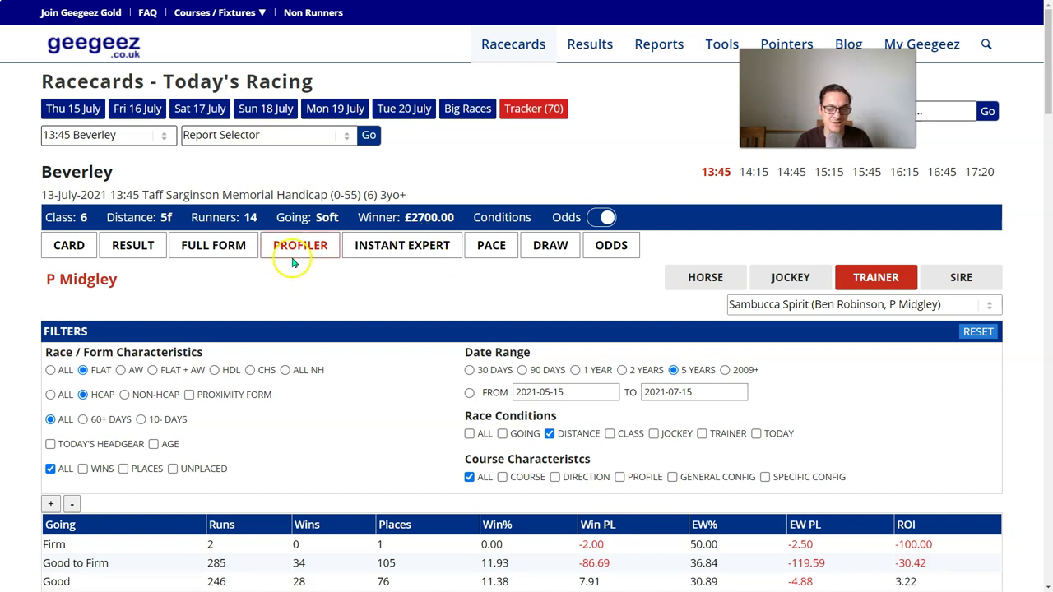
scroll(294, 258, "down", 1)
scroll(373, 219, "down", 1)
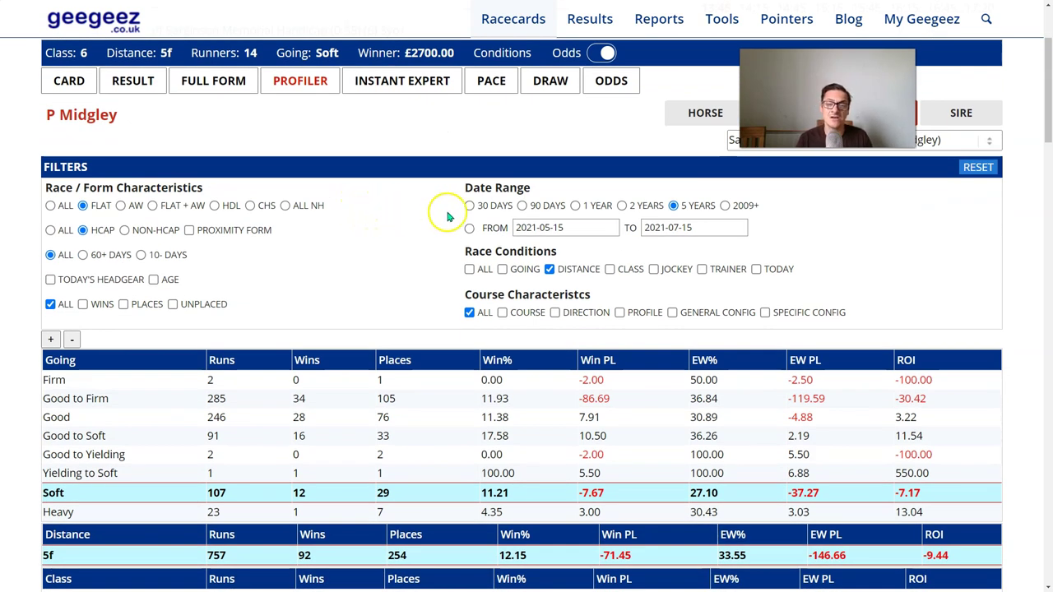
scroll(419, 246, "down", 1)
scroll(313, 172, "down", 2)
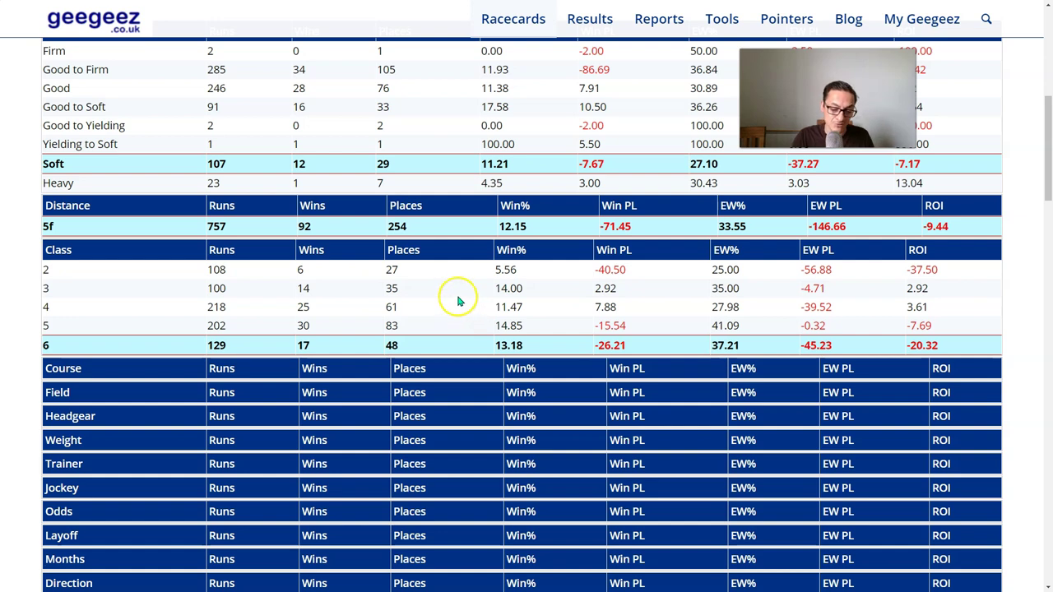
scroll(445, 295, "up", 3)
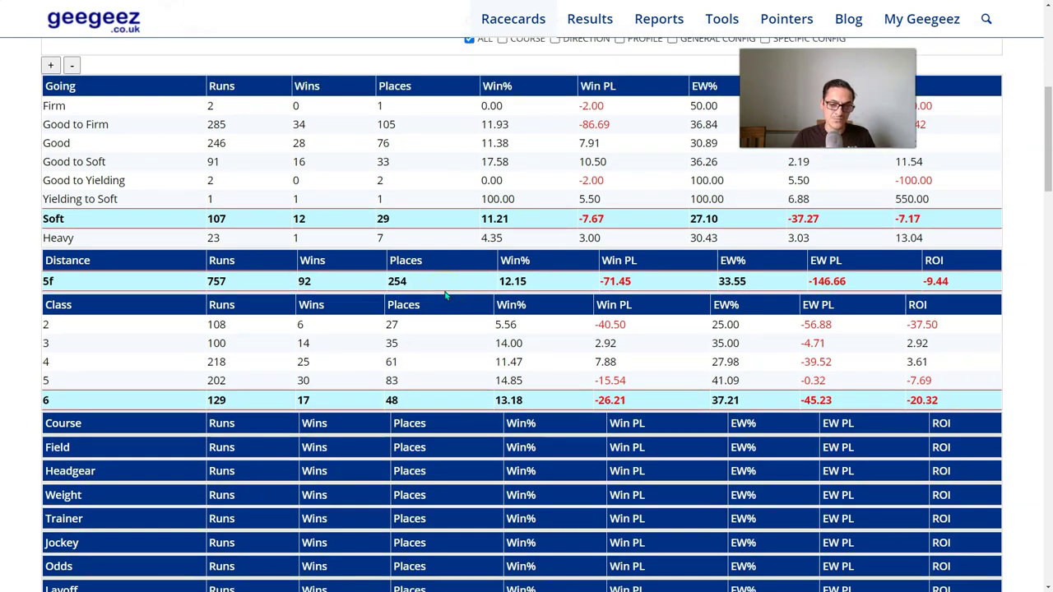
scroll(445, 295, "up", 5)
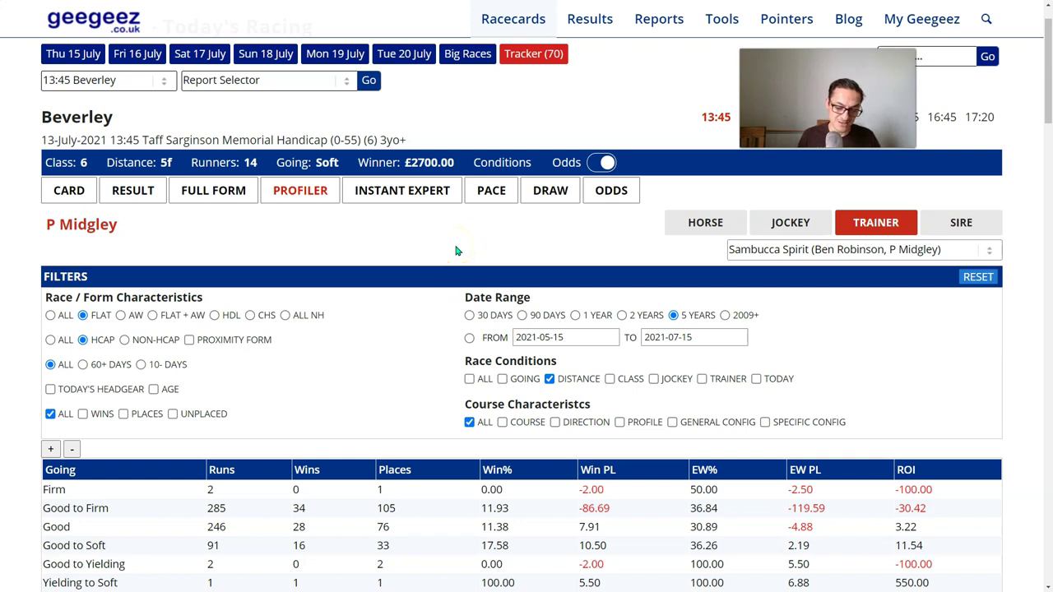
scroll(329, 334, "down", 3)
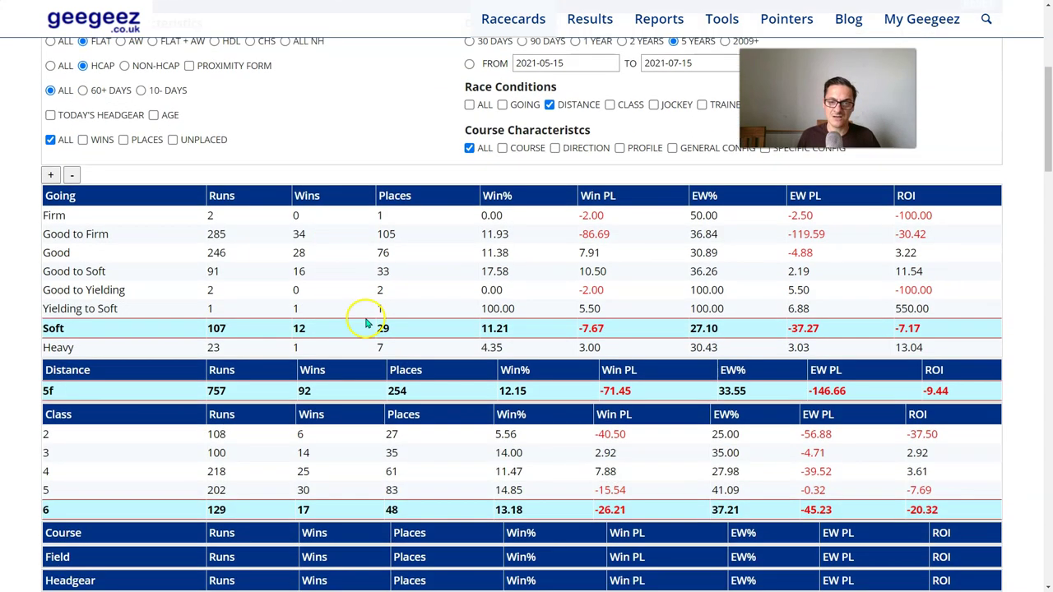
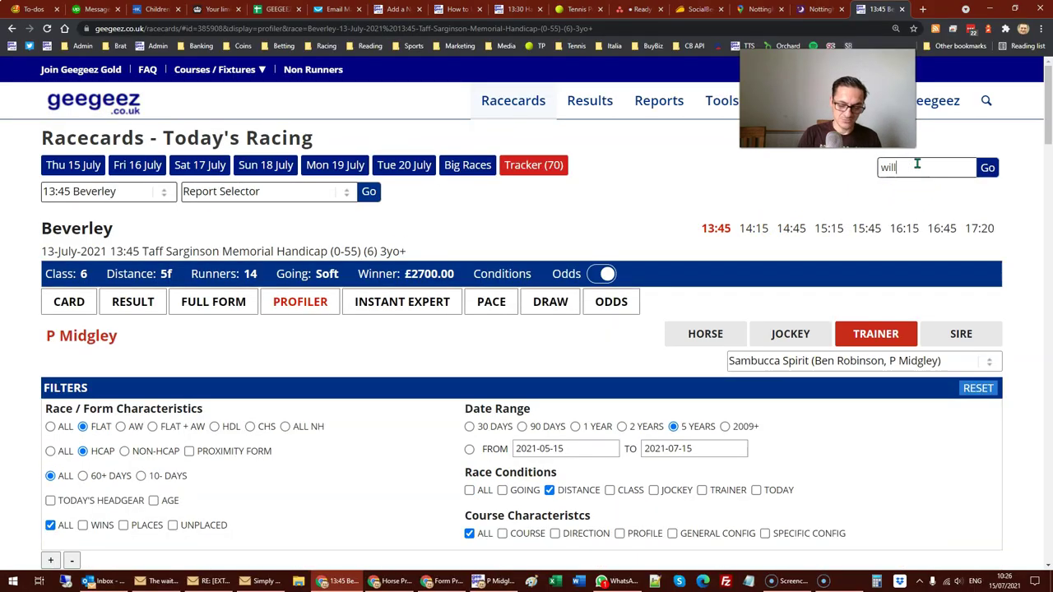
Search the site by a trainer's surname, list the matching trainers, and expand the upcoming entries of Bellatrixsa's trainer.
key("Return")
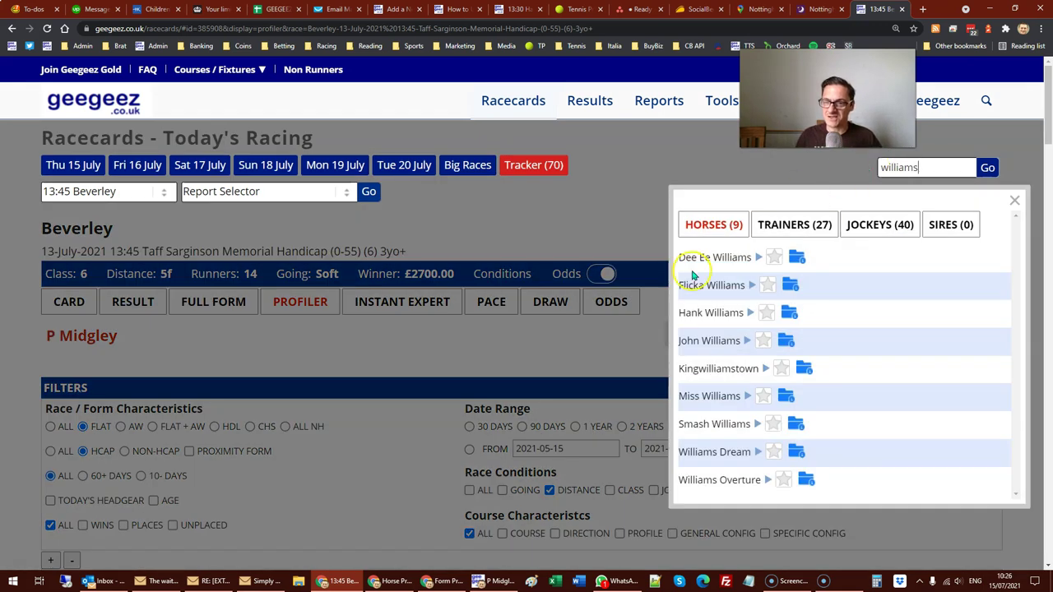
left_click(782, 226)
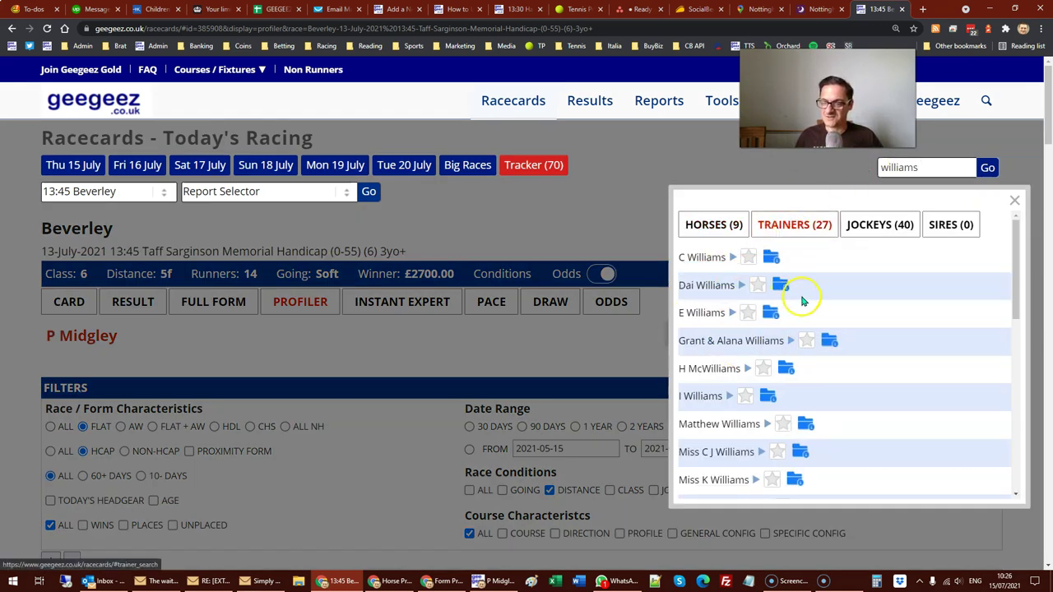
scroll(803, 296, "down", 3)
scroll(806, 303, "down", 1)
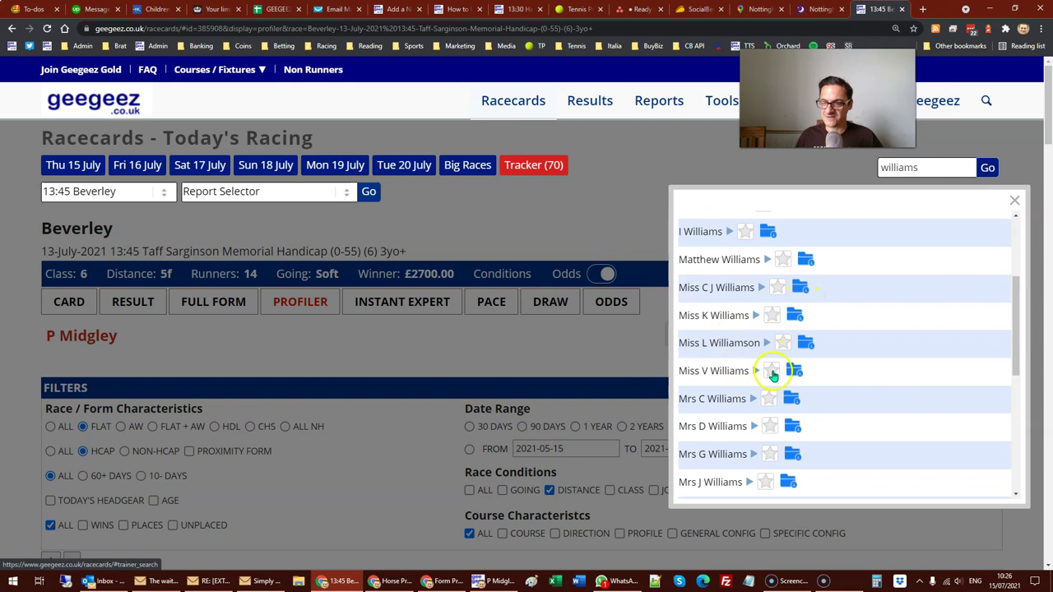
left_click(757, 372)
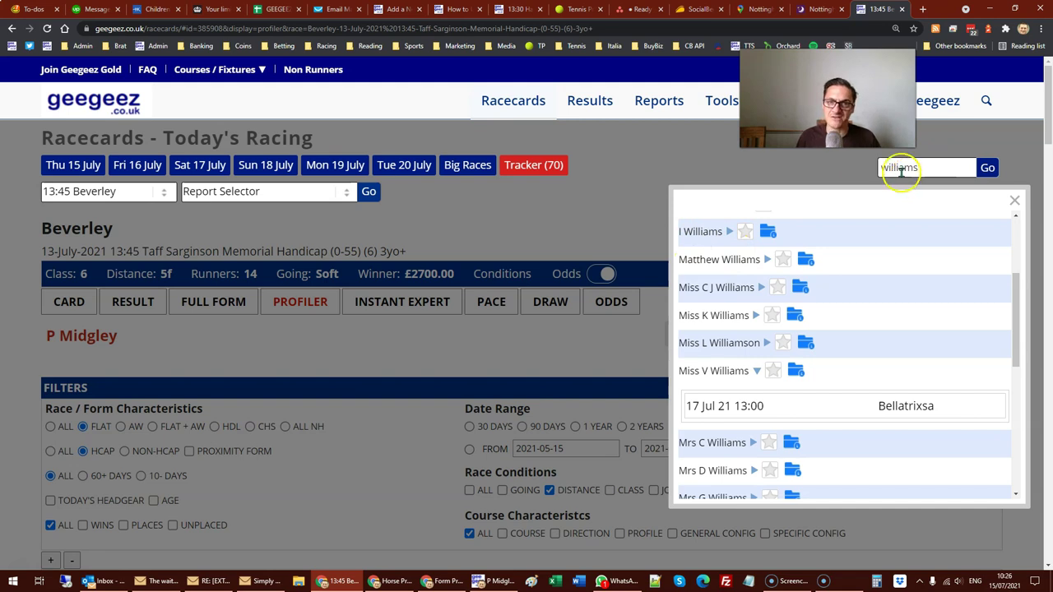
Return the browser to full screen and open the racecard for the trainer's 17 Jul 21 13:00 entry.
key("F11")
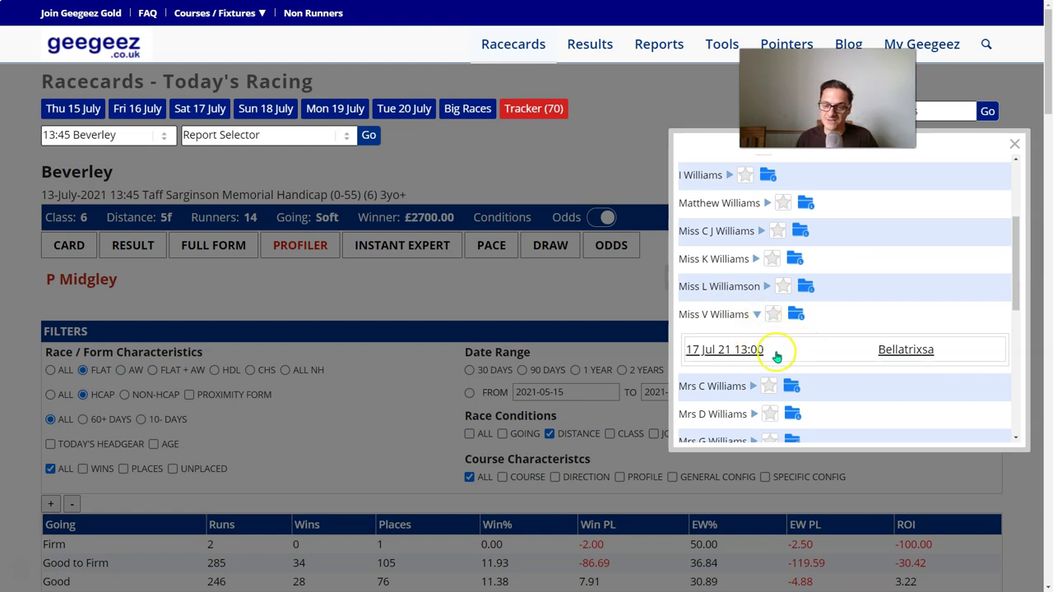
left_click(697, 352)
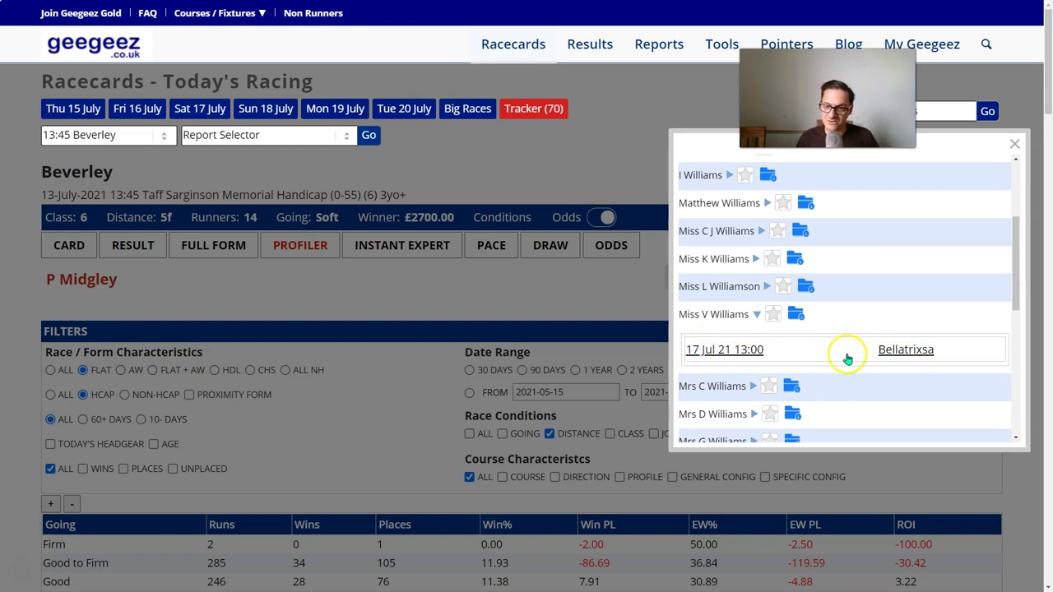
left_click(716, 352)
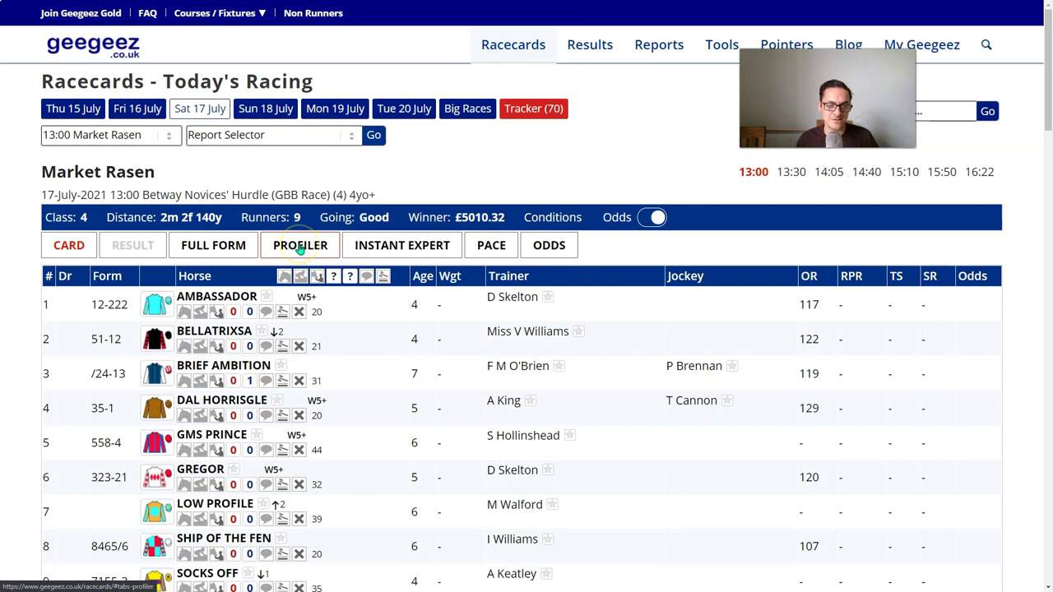
Open the Profiler for the Market Rasen race and show the trainer record for Bellatrixsa.
left_click(299, 246)
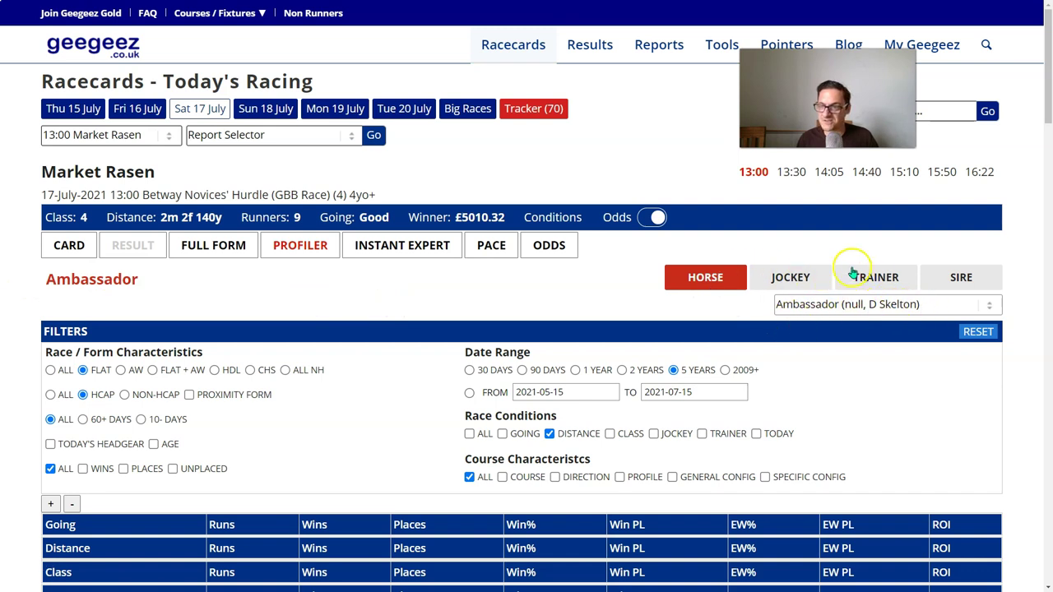
left_click(879, 280)
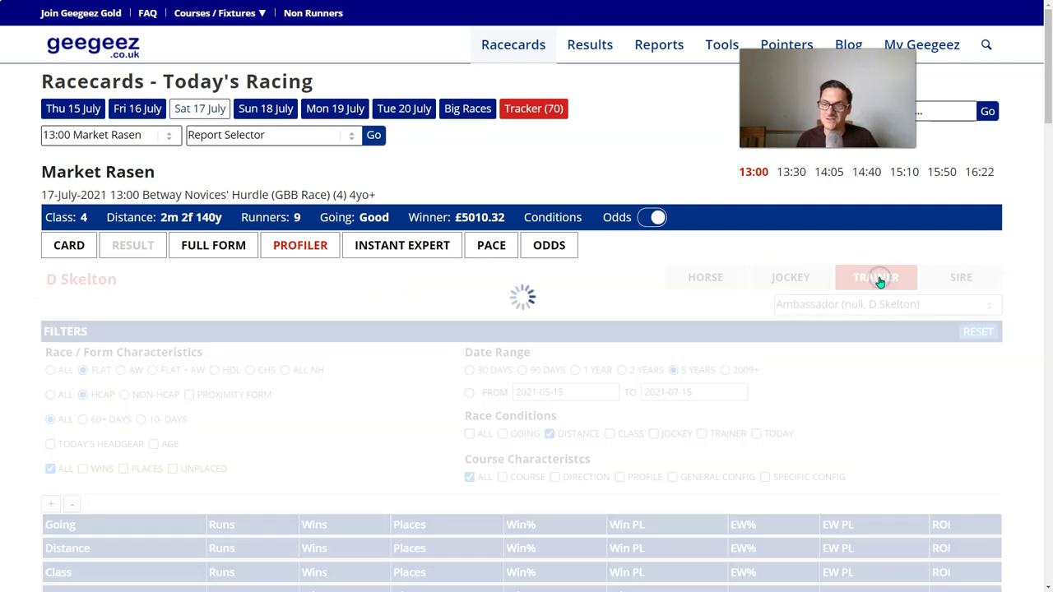
left_click(874, 301)
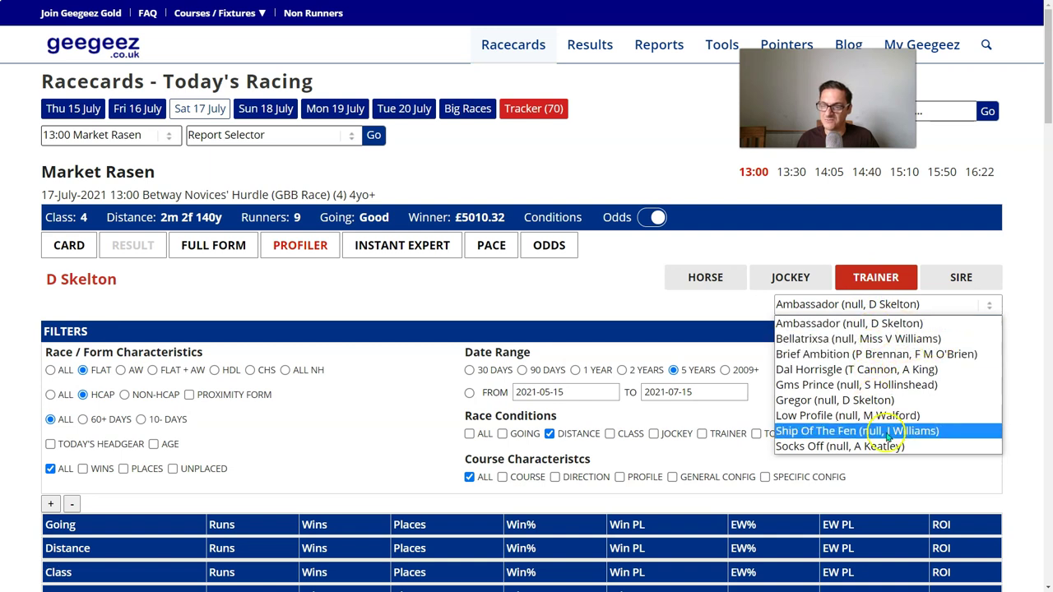
left_click(848, 339)
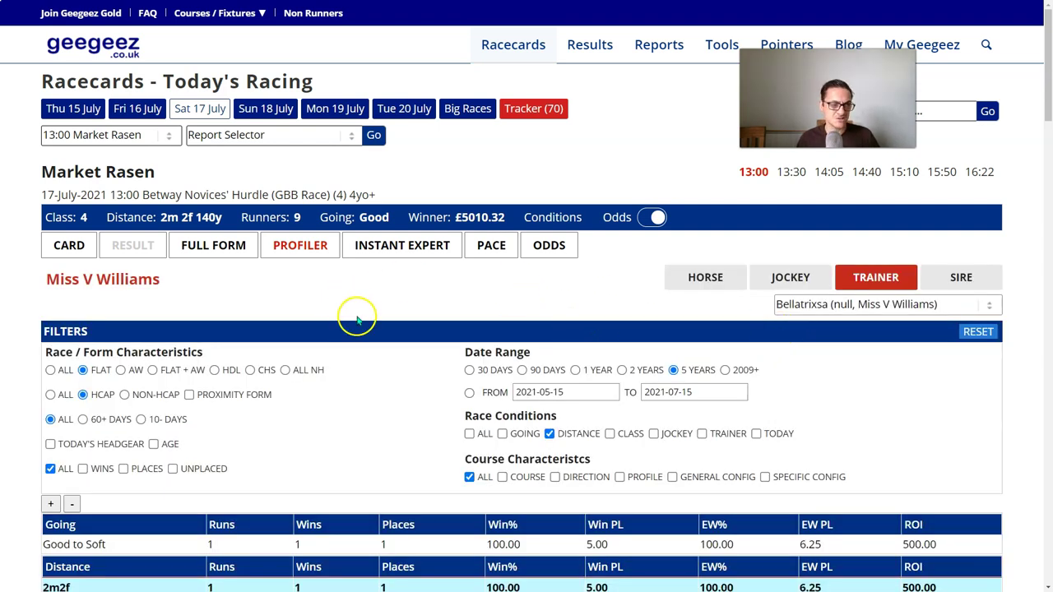
Reset all filters on the trainer's record, and expand the filter options again.
scroll(354, 318, "down", 4)
scroll(82, 303, "up", 3)
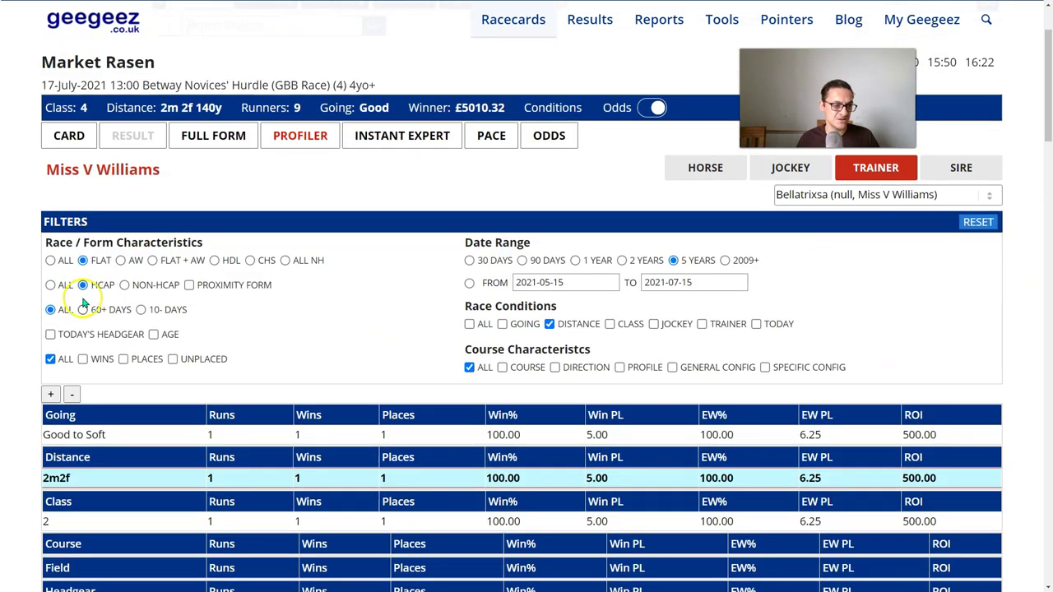
left_click(976, 223)
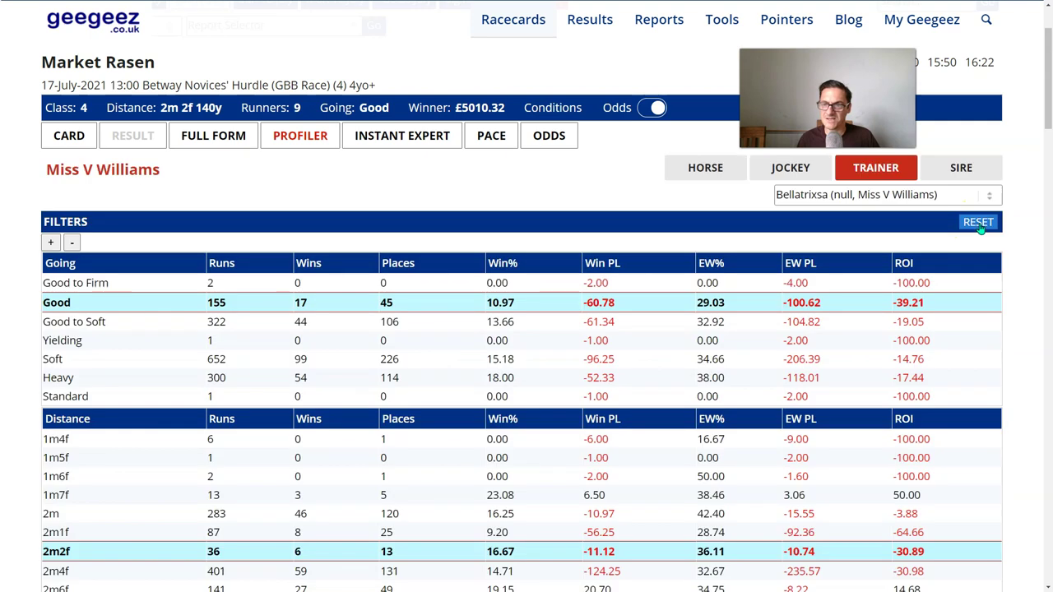
left_click(88, 227)
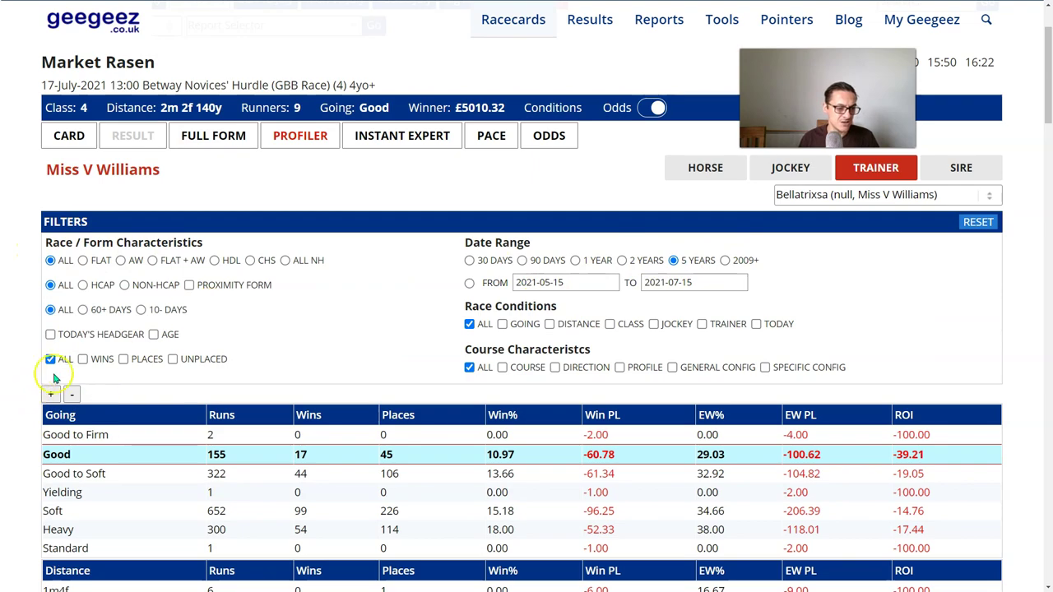
Collapse all of the trainer's statistics tables, and expand every one of them to look through the full record.
scroll(70, 370, "down", 5)
scroll(87, 354, "down", 3)
scroll(99, 341, "up", 6)
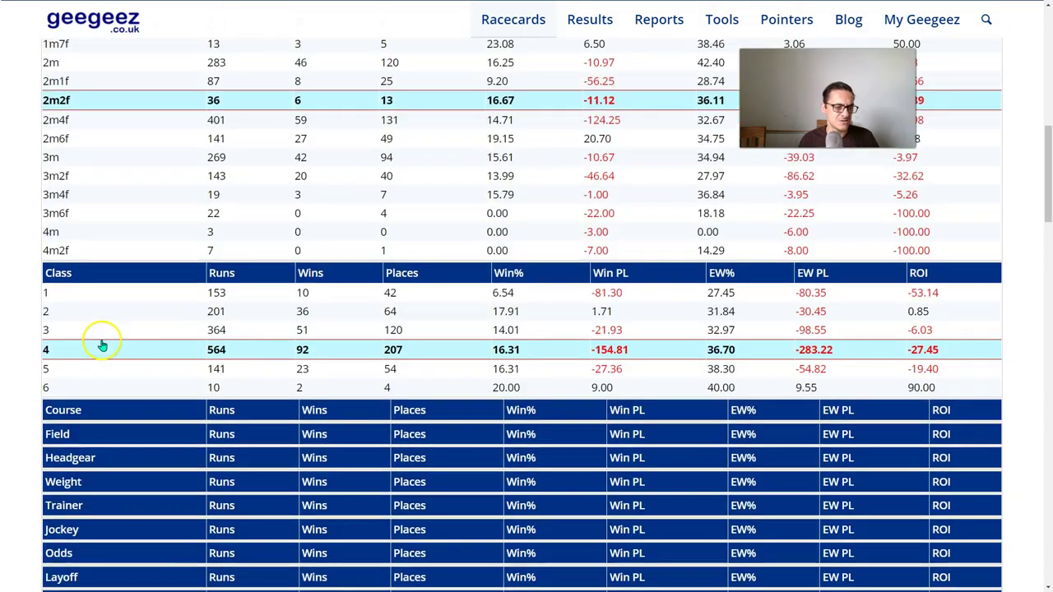
left_click(72, 176)
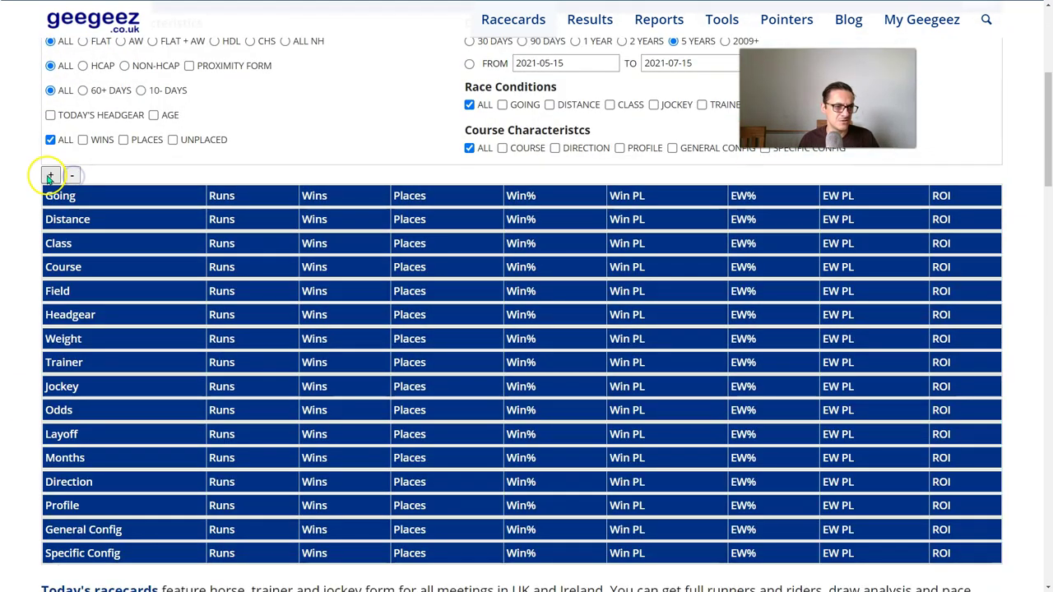
left_click(49, 176)
scroll(107, 222, "down", 20)
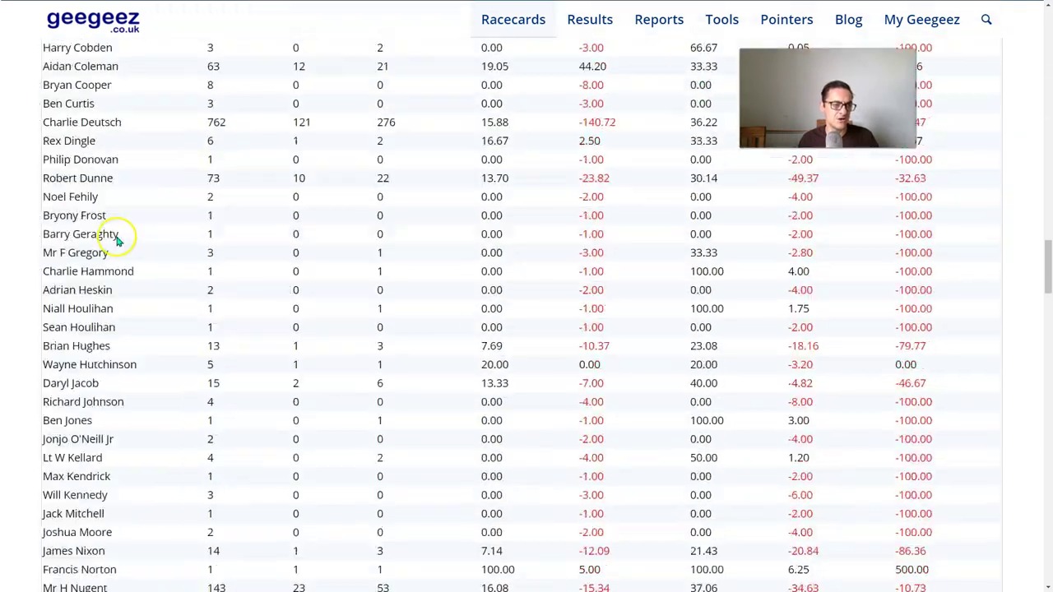
scroll(124, 264, "up", 10)
scroll(123, 269, "up", 20)
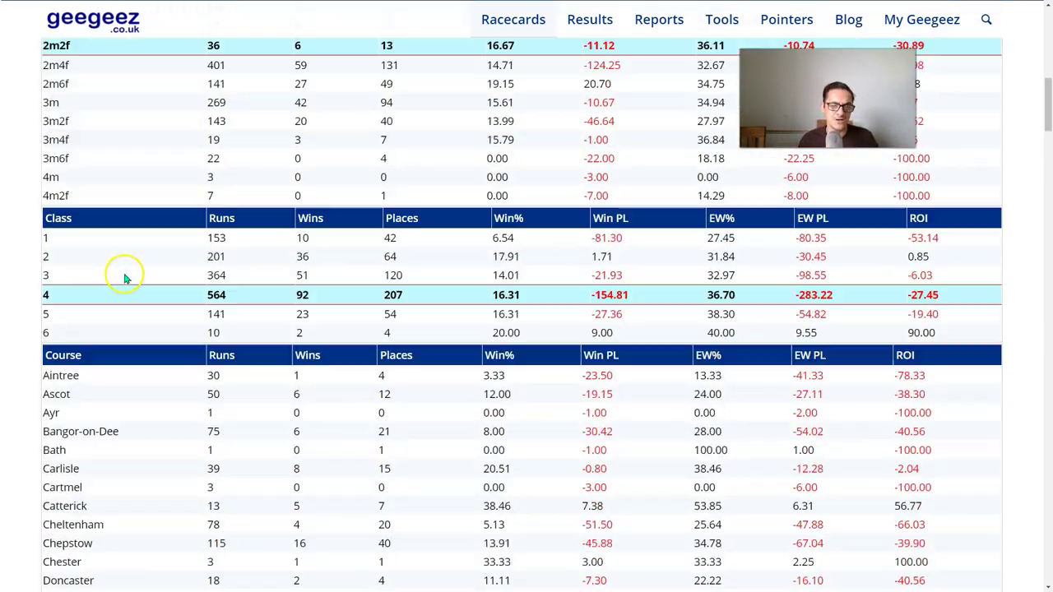
scroll(126, 281, "up", 1)
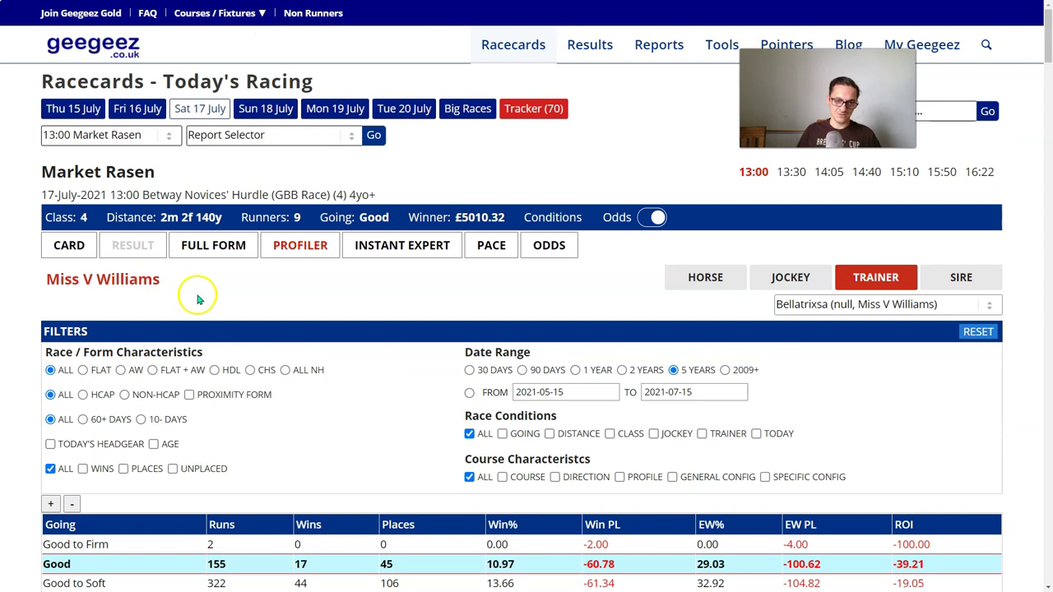
scroll(197, 292, "down", 1)
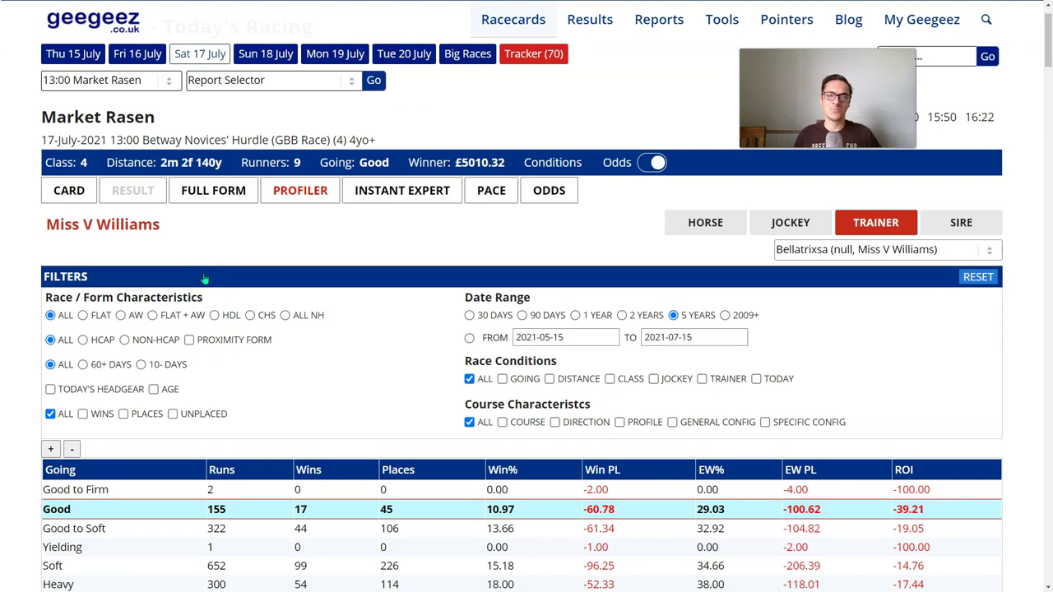
Collapse the trainer's Going table, and examine the Distance and Class tables against the Market Rasen race's conditions.
left_click(240, 197)
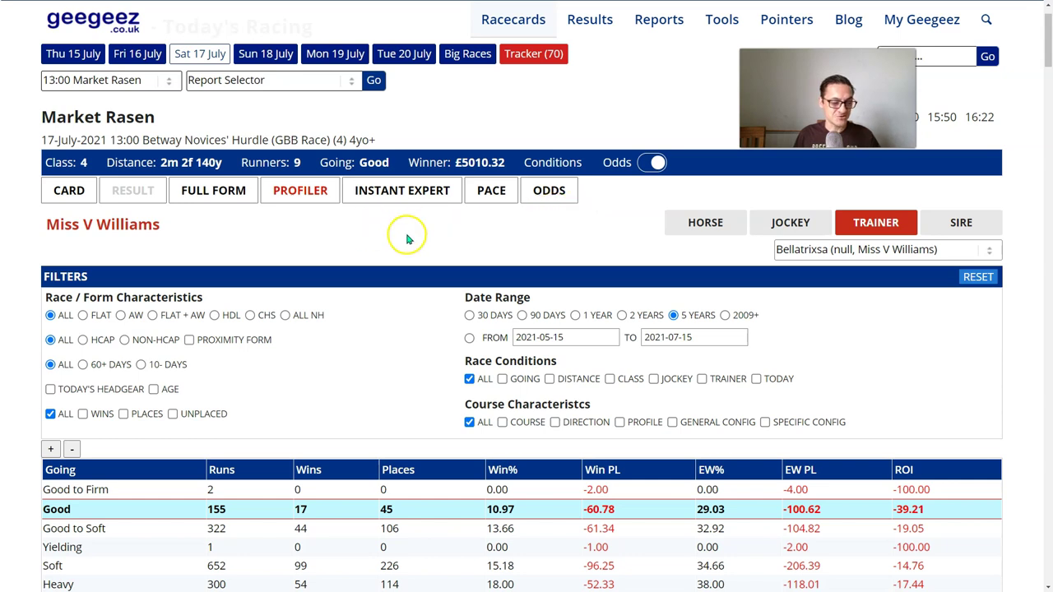
scroll(451, 238, "down", 3)
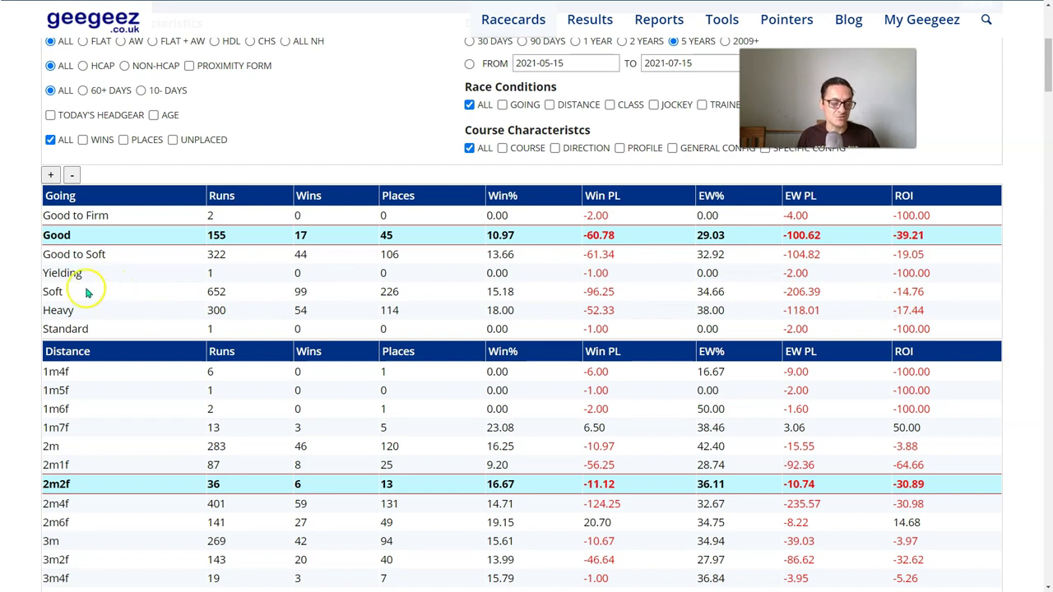
left_click(76, 198)
scroll(188, 255, "down", 1)
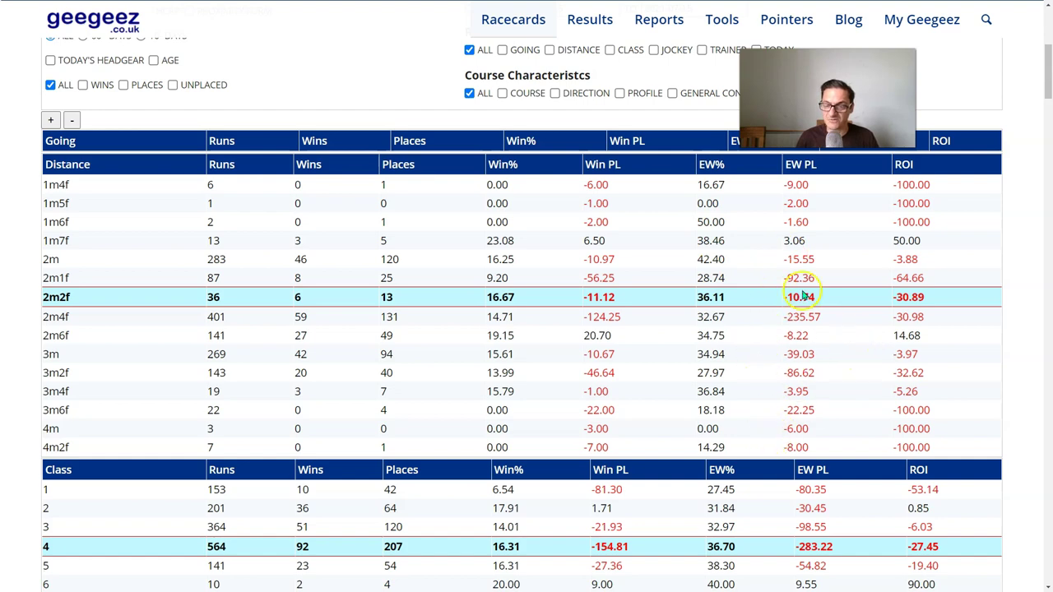
scroll(506, 308, "down", 2)
scroll(498, 313, "up", 5)
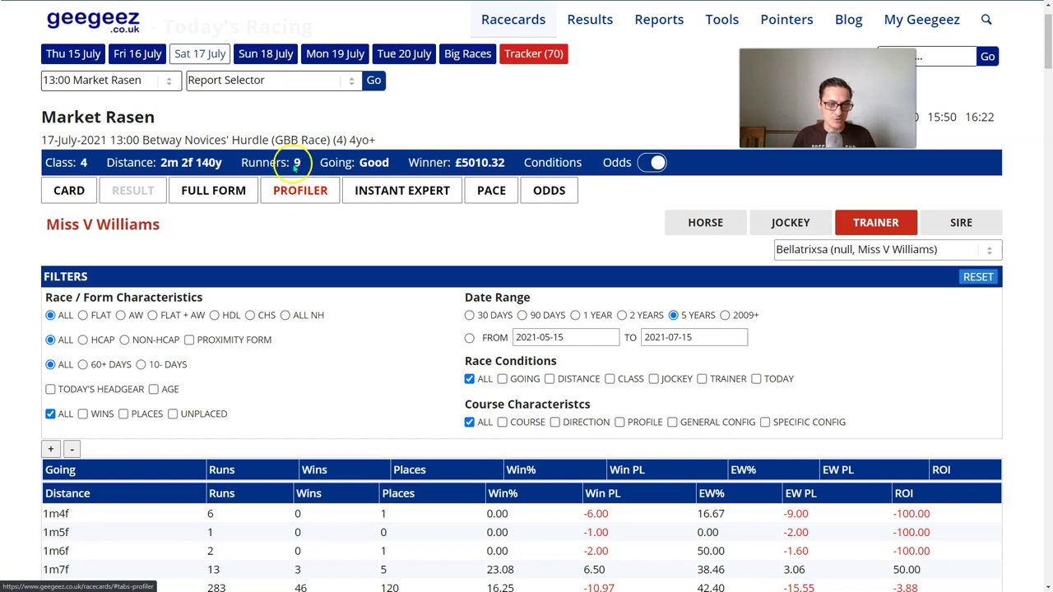
Open Full Form for the Market Rasen race and show the trainer record for Bellatrixsa.
left_click(219, 196)
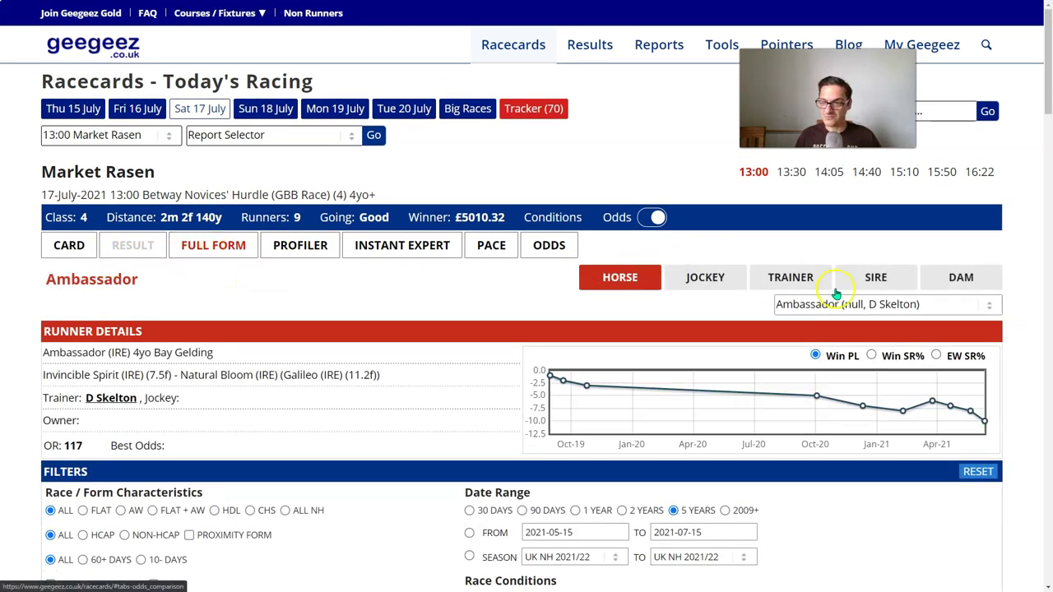
left_click(811, 281)
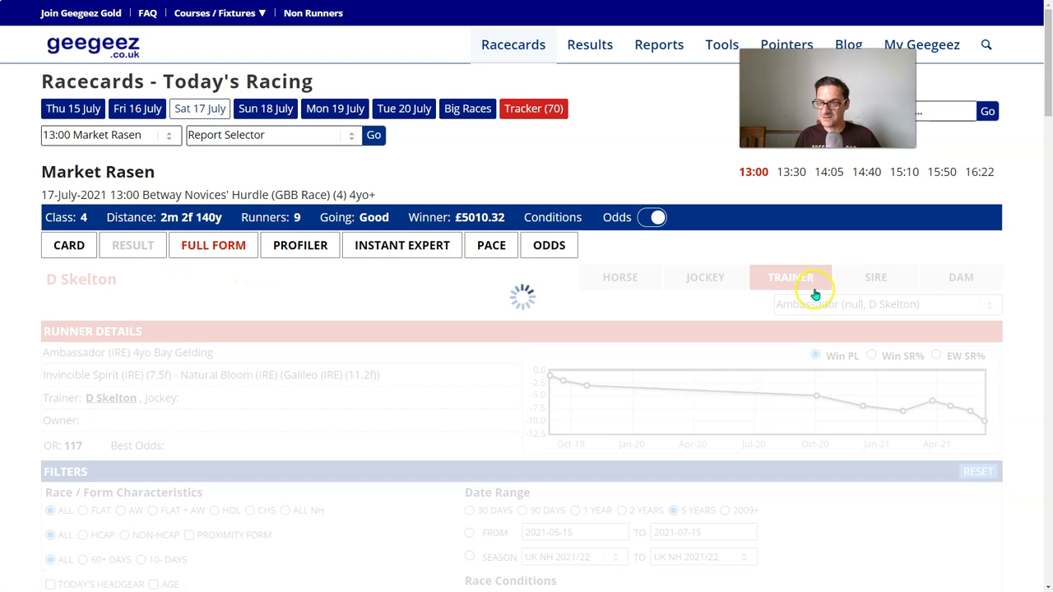
left_click(827, 303)
left_click(843, 342)
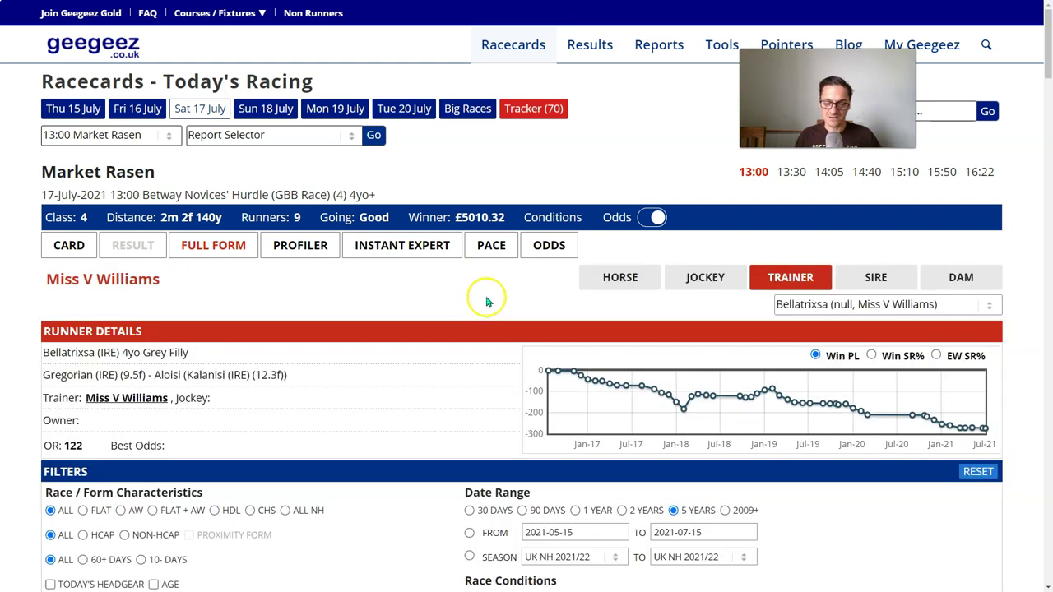
Limit the trainer's Full Form record to a custom date range from 2021-01-10 to 2021-01-31.
scroll(486, 302, "down", 2)
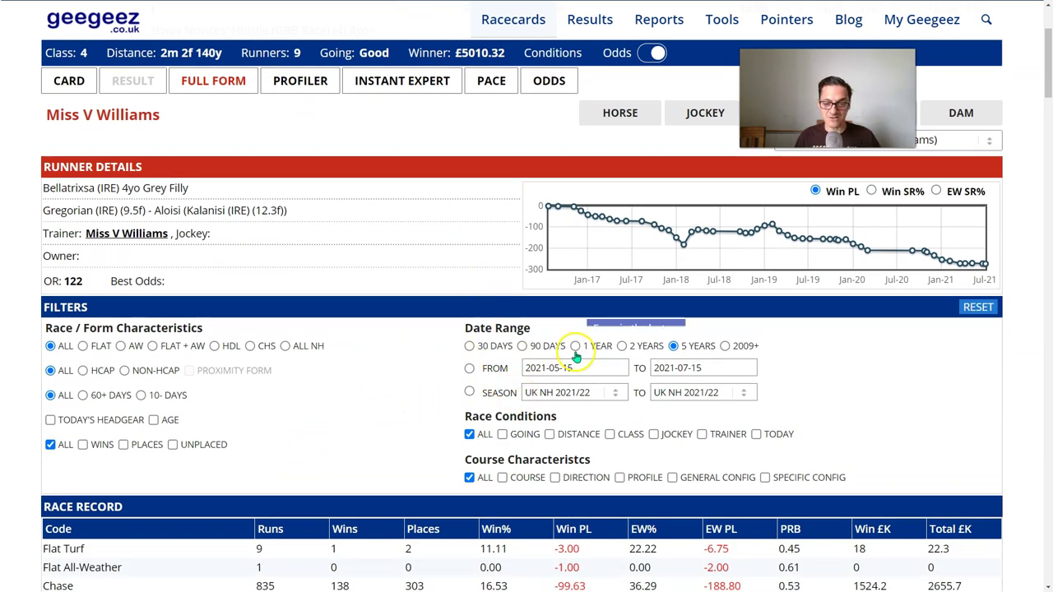
left_click(533, 368)
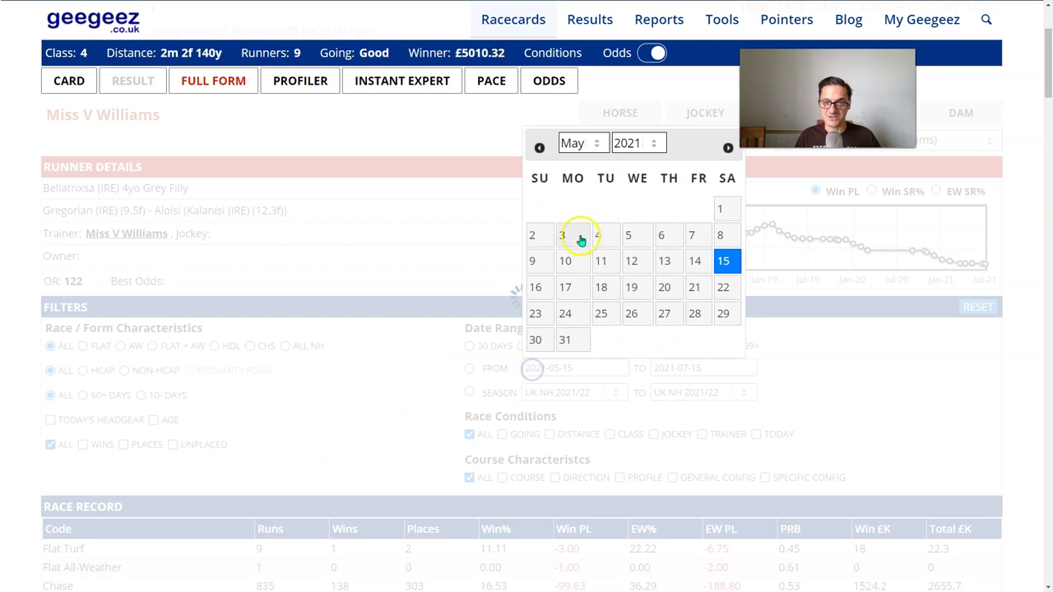
left_click(580, 143)
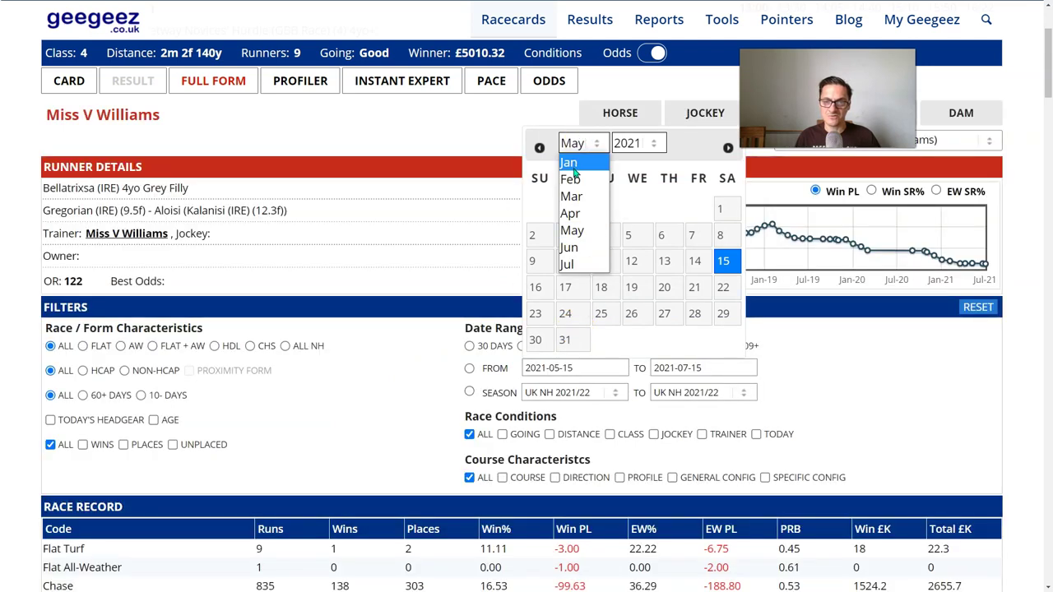
left_click(569, 162)
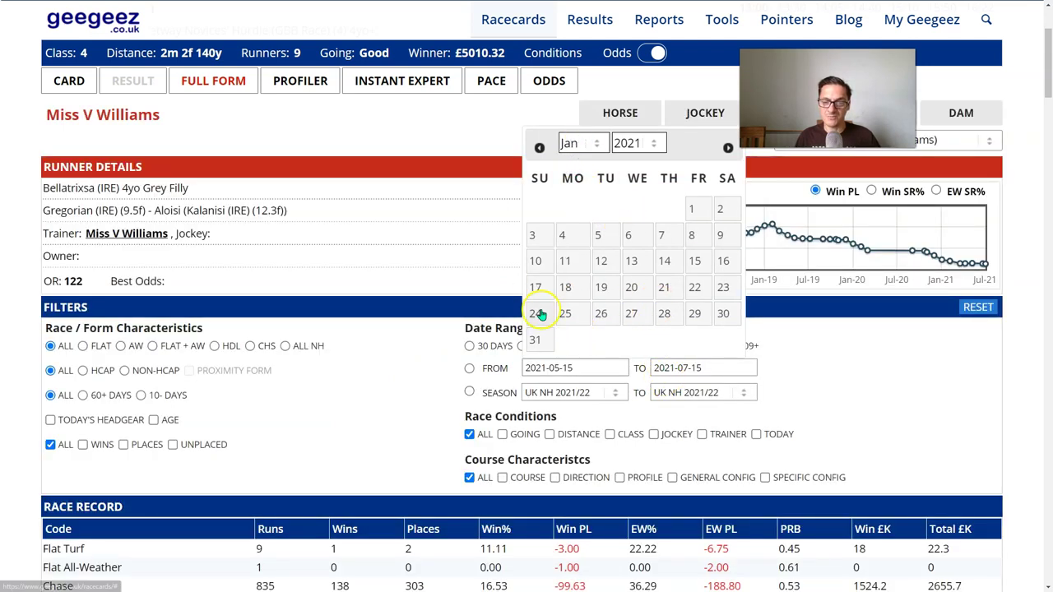
left_click(535, 261)
left_click(682, 368)
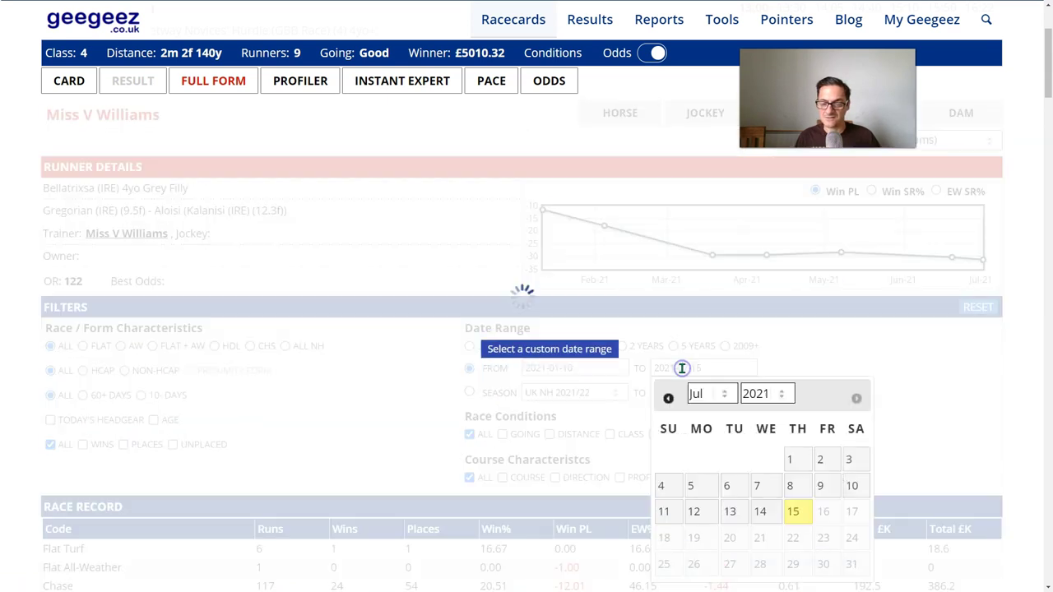
left_click(706, 401)
left_click(710, 409)
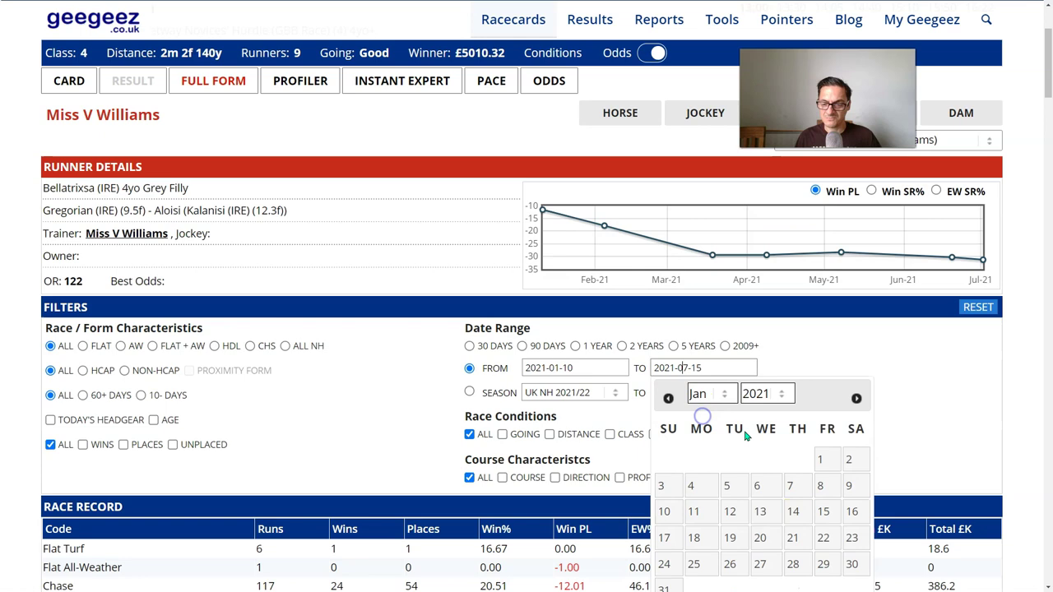
left_click(665, 587)
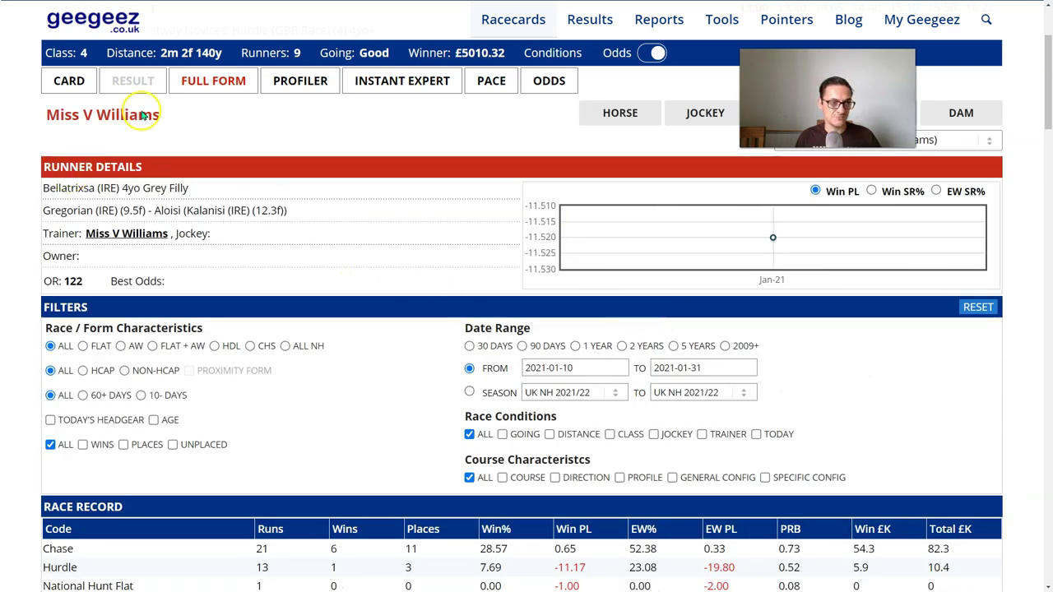
Look through the trainer's January race form and open the 23 January Haydock race result for Royale Pagaille.
scroll(356, 337, "down", 1)
scroll(357, 338, "down", 5)
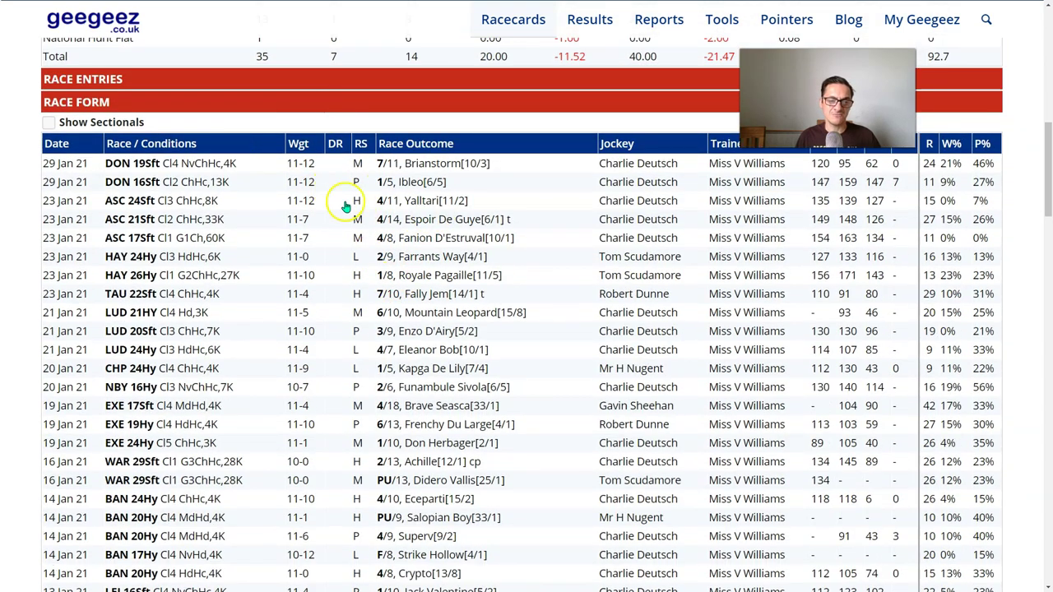
scroll(320, 274, "up", 3)
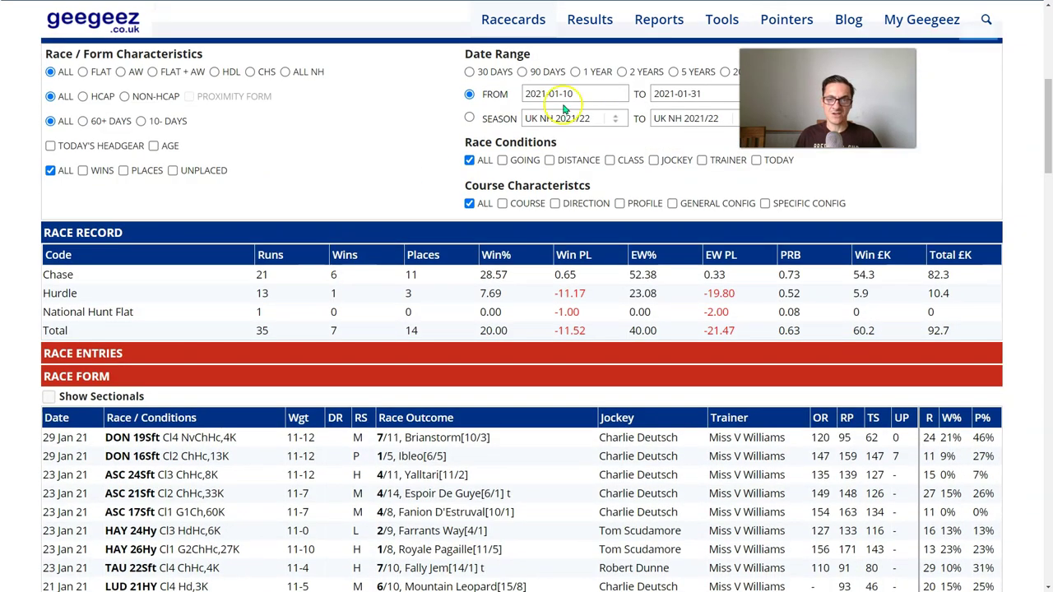
scroll(271, 236, "down", 3)
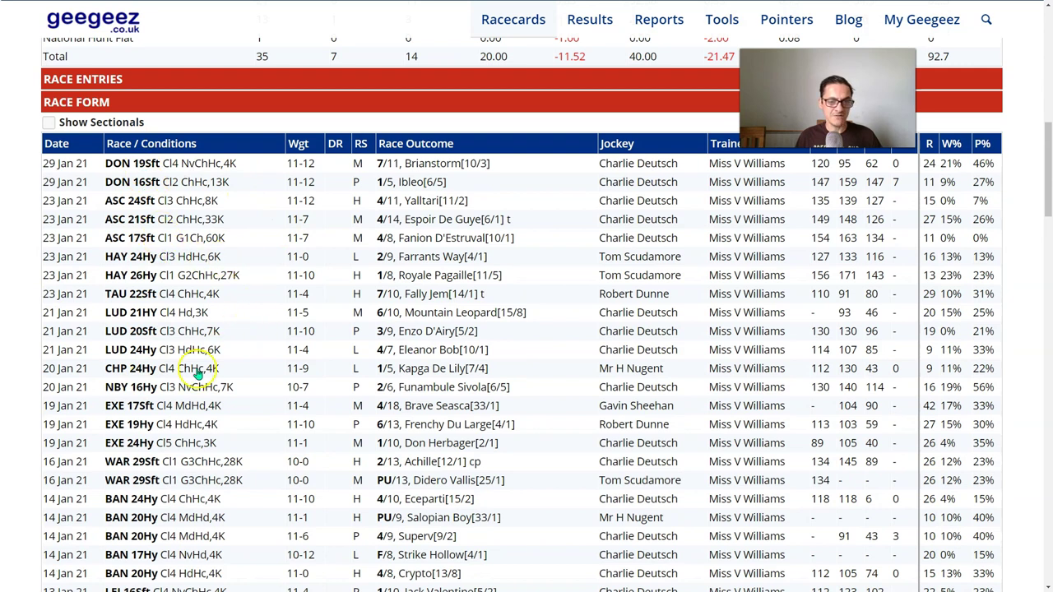
mouse_move(418, 282)
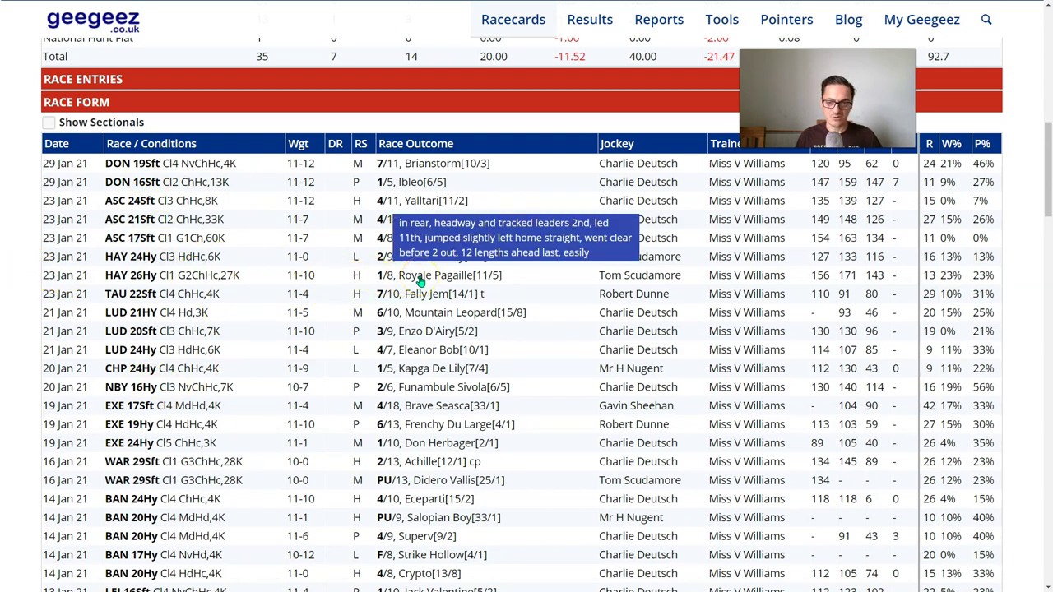
left_click(420, 281)
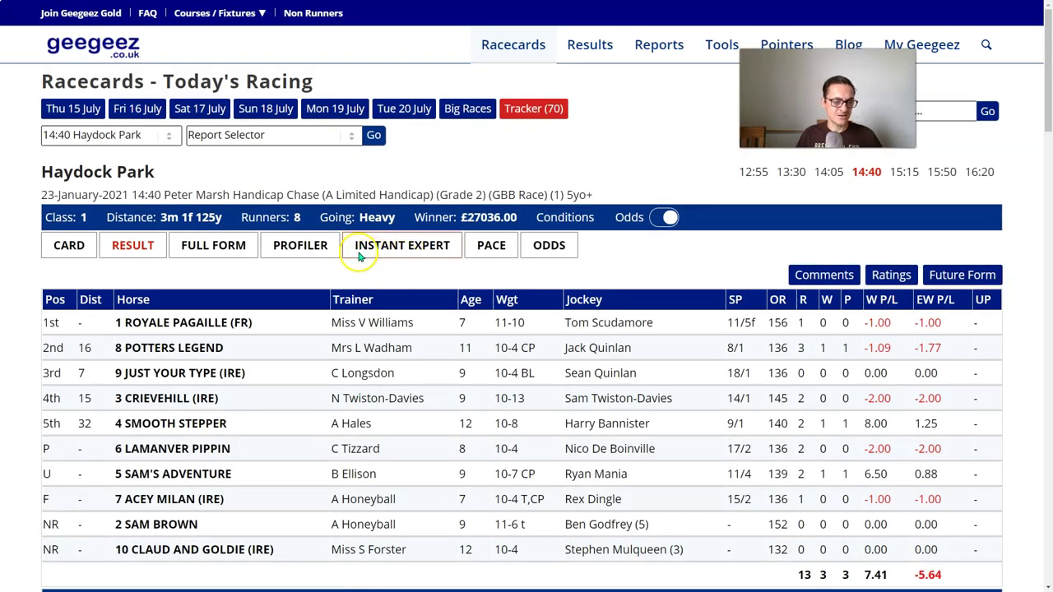
Open the Profiler for the Haydock Park race, show Royale Pagaille's trainer record, and expand all its statistics tables.
left_click(304, 246)
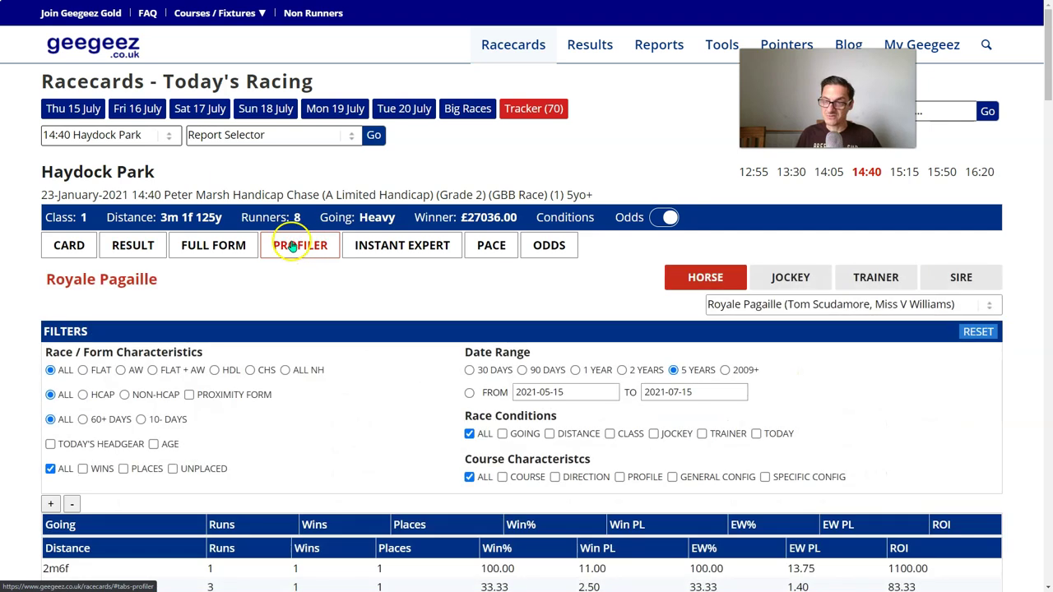
left_click(878, 279)
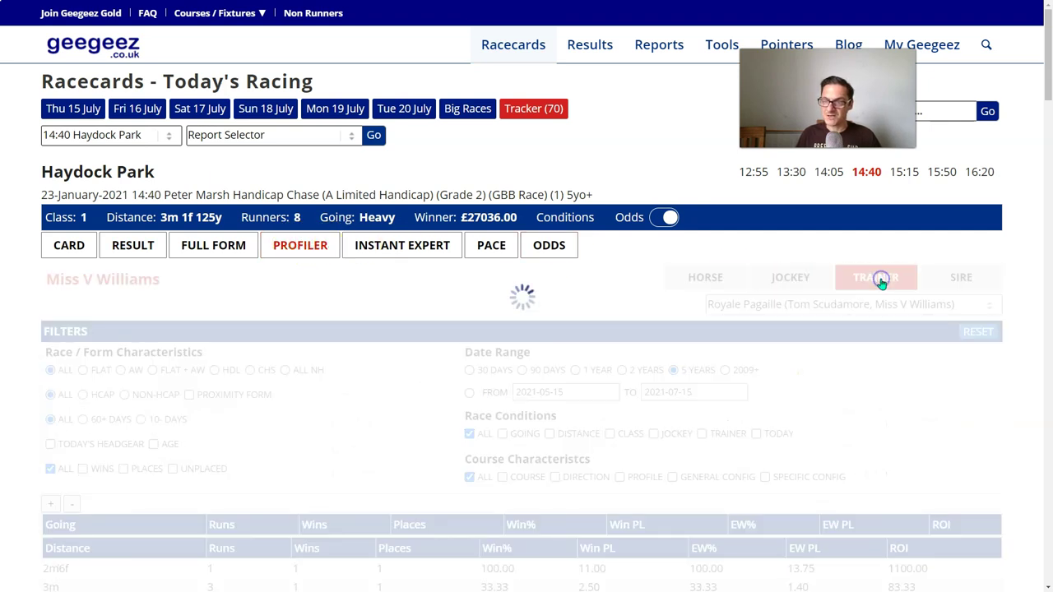
scroll(510, 275, "down", 2)
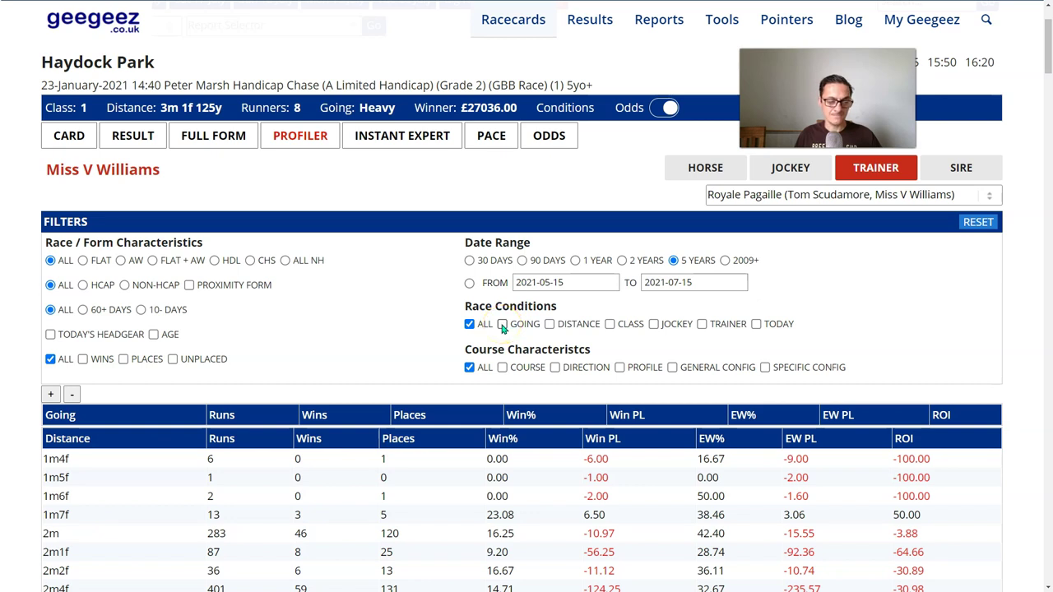
left_click(52, 392)
Review the trainer's Going, Distance and Class tables, and filter the record by the race's going.
scroll(198, 387, "down", 2)
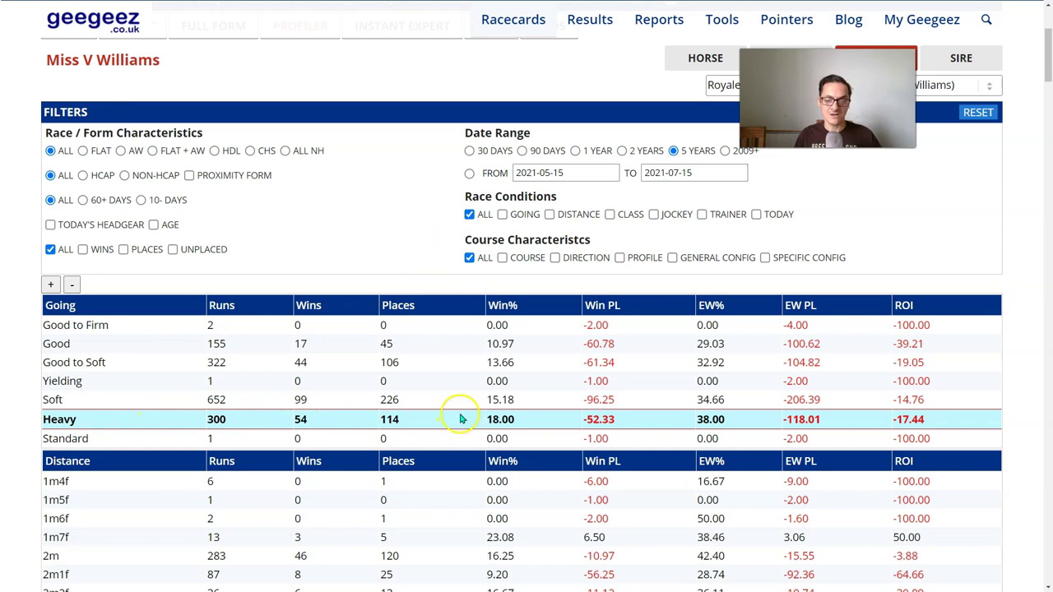
scroll(303, 391, "down", 3)
scroll(276, 387, "down", 3)
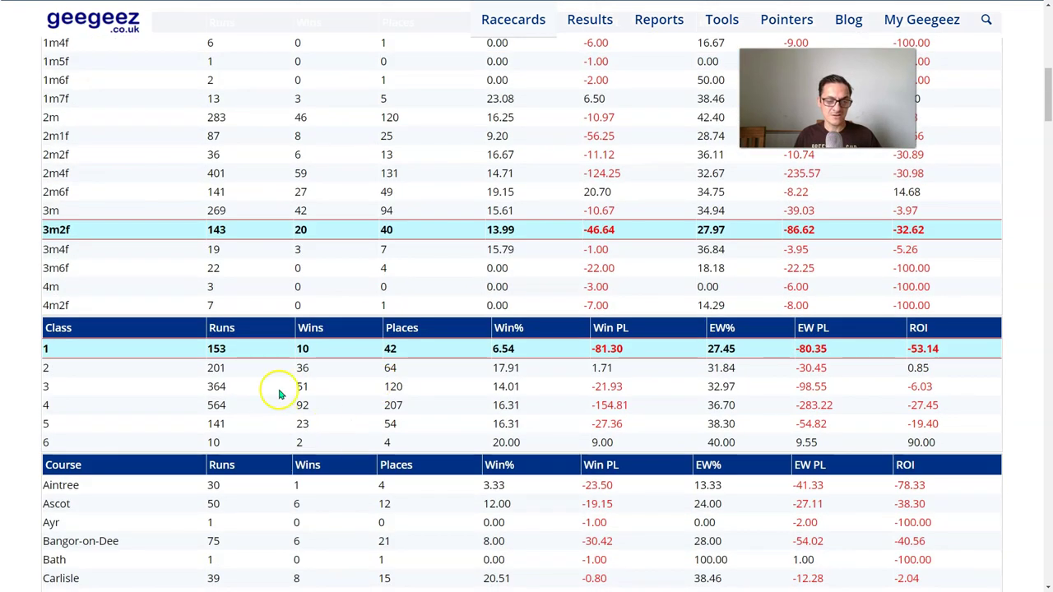
scroll(461, 372, "up", 4)
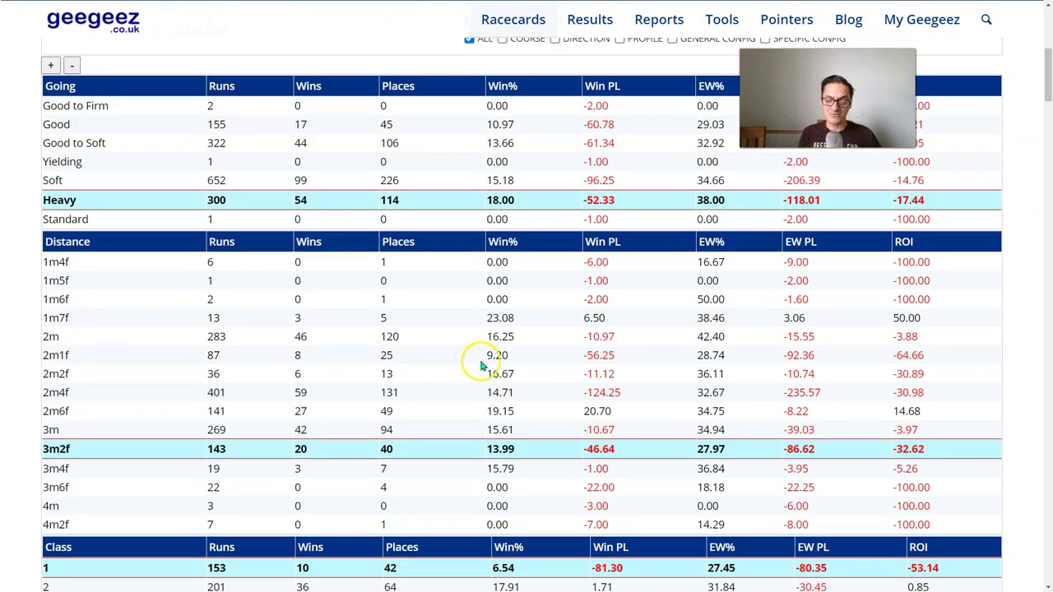
scroll(481, 366, "up", 2)
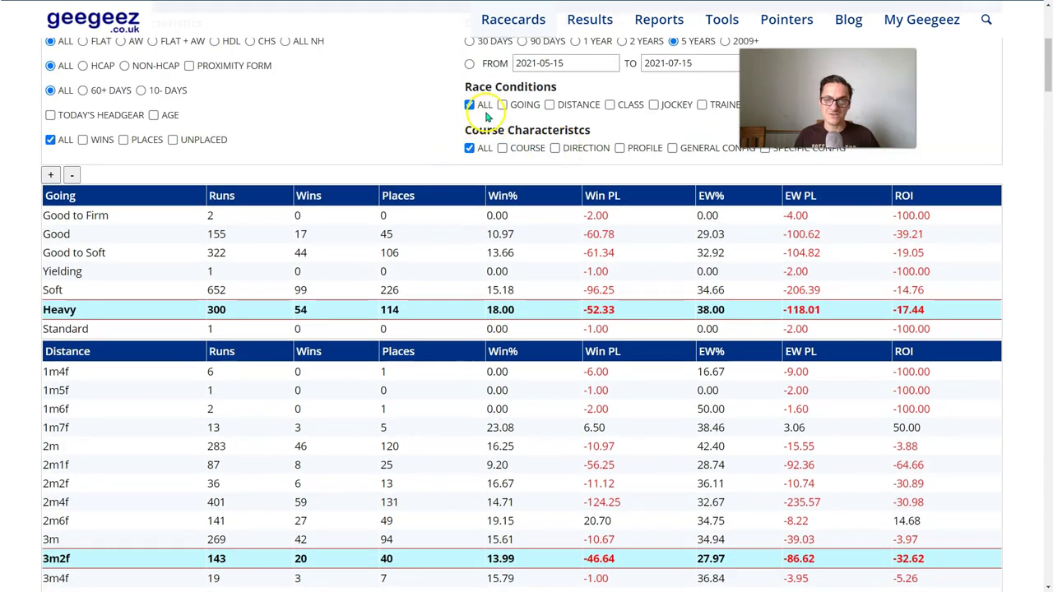
left_click(503, 105)
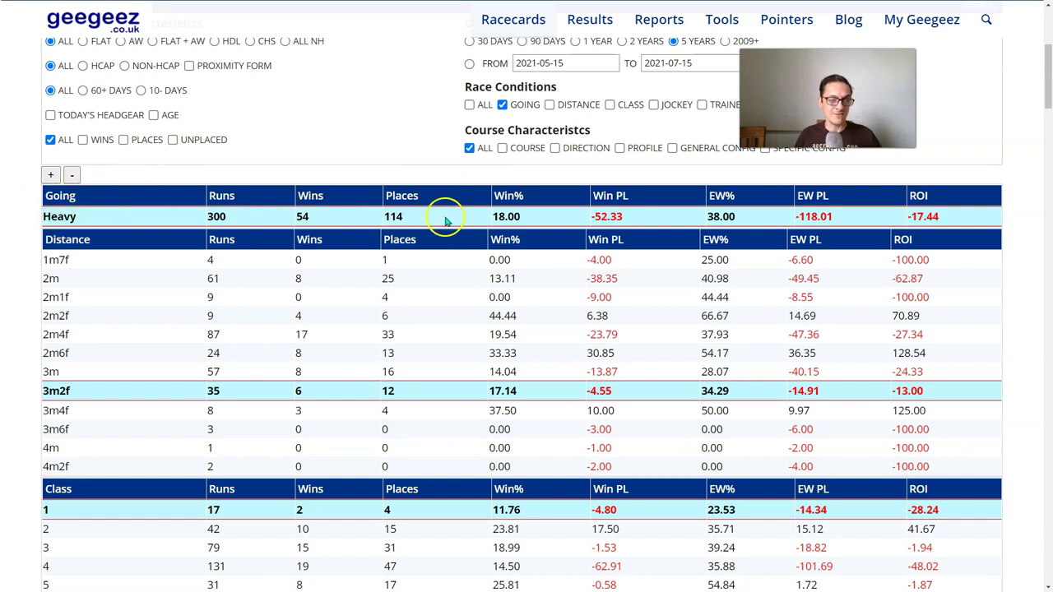
Narrow the trainer's heavy-going record to handicaps across all National Hunt races.
scroll(320, 261, "down", 1)
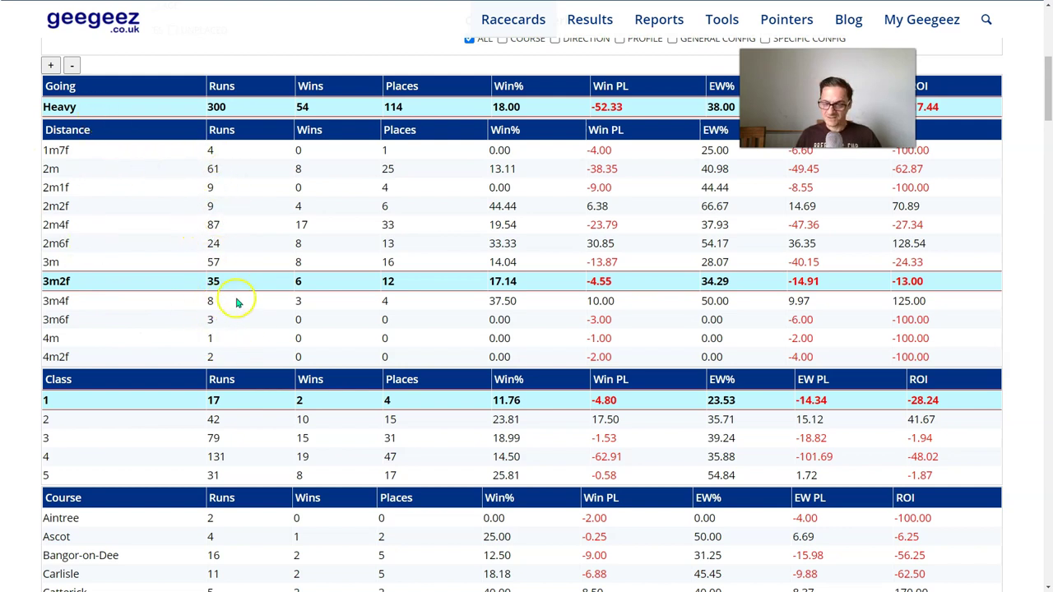
scroll(534, 310, "up", 1)
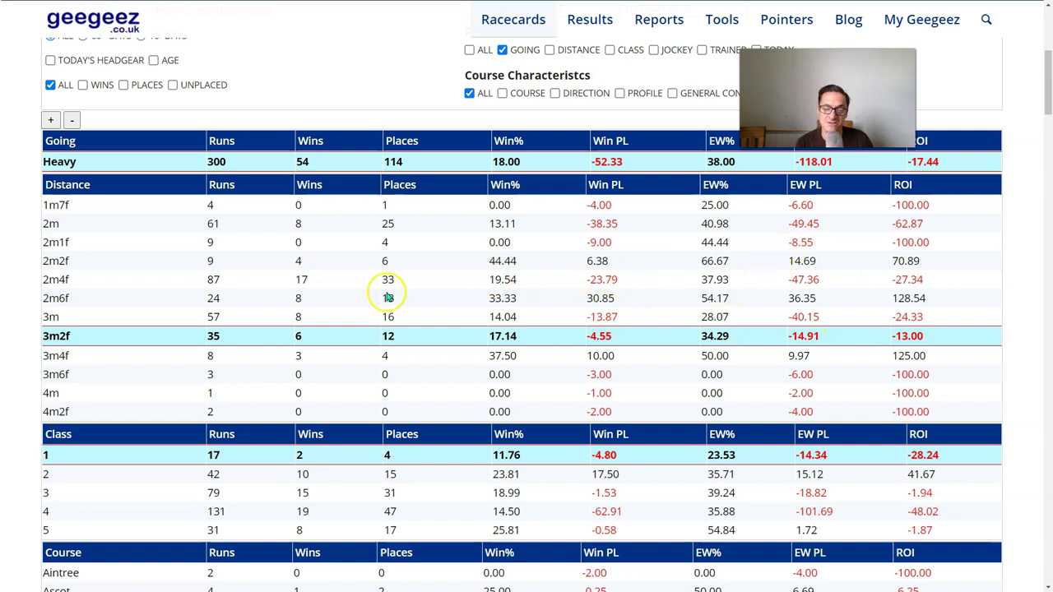
scroll(293, 301, "up", 2)
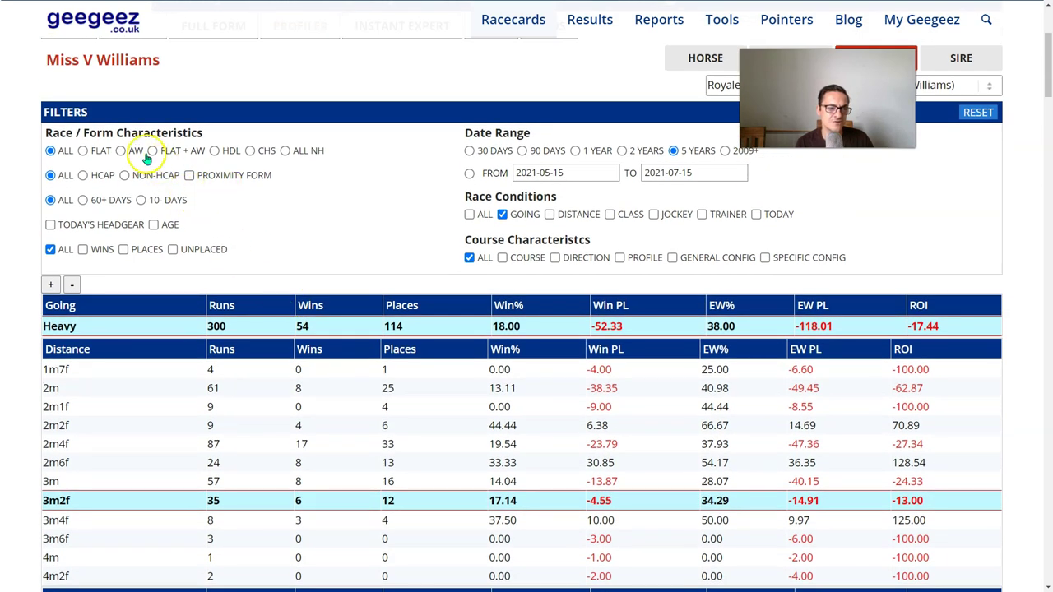
left_click(285, 152)
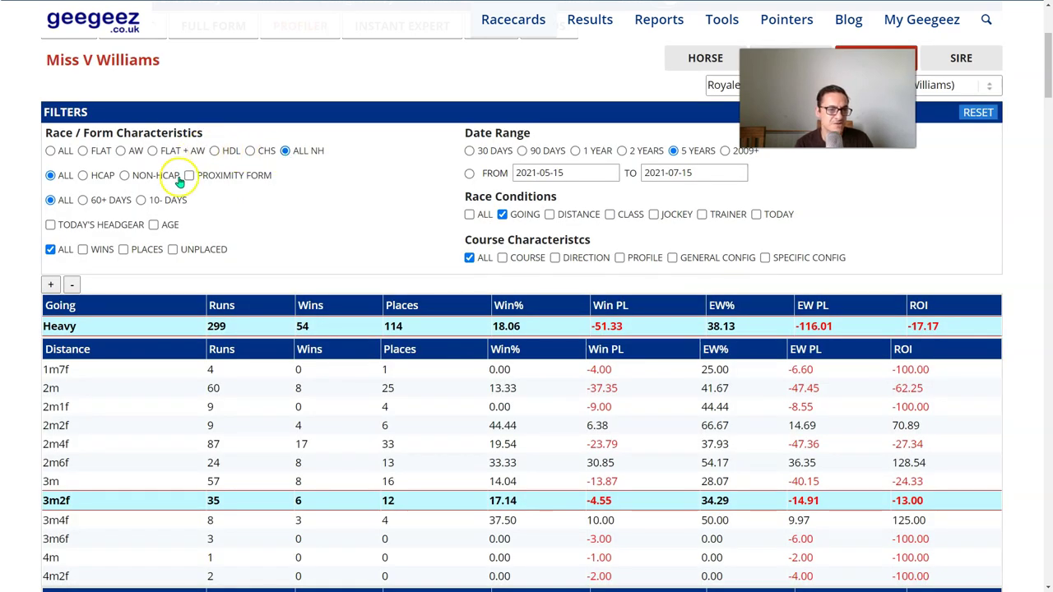
left_click(83, 176)
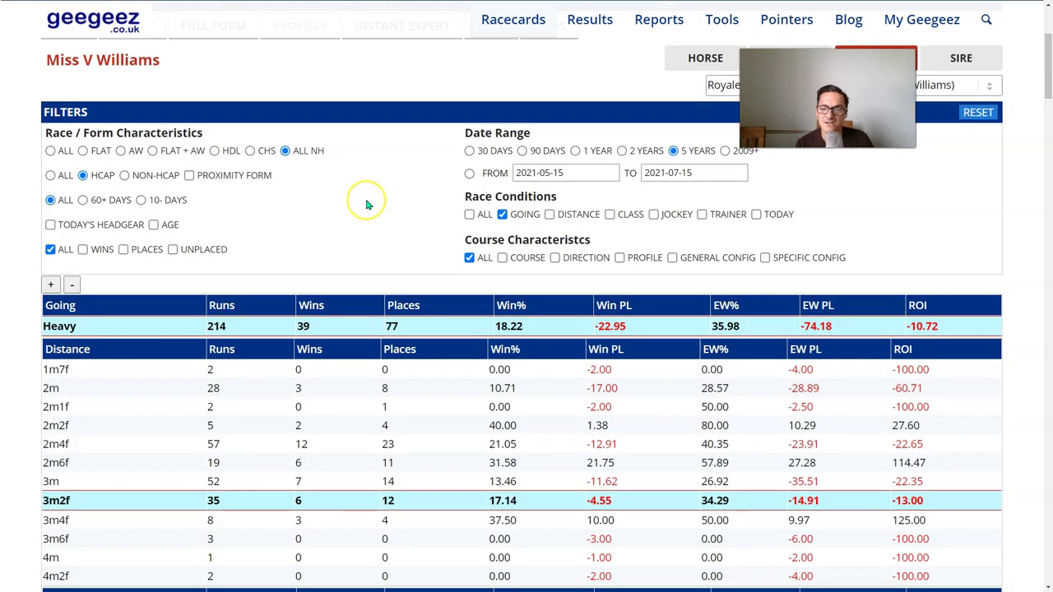
Examine the filtered Distance, Class and Course tables against the Haydock Park race's conditions.
scroll(365, 210, "down", 2)
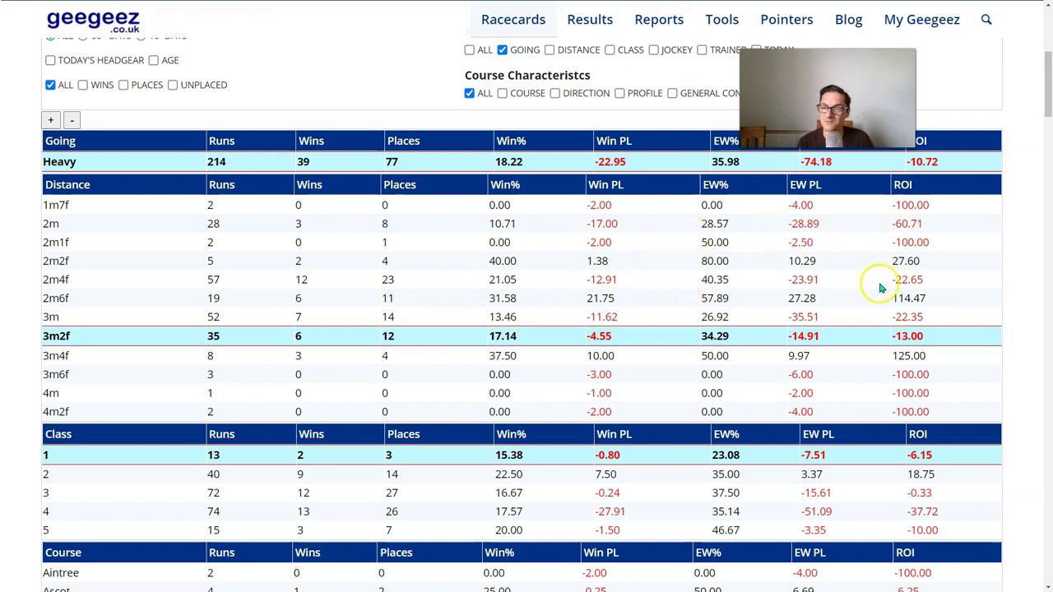
scroll(600, 305, "down", 2)
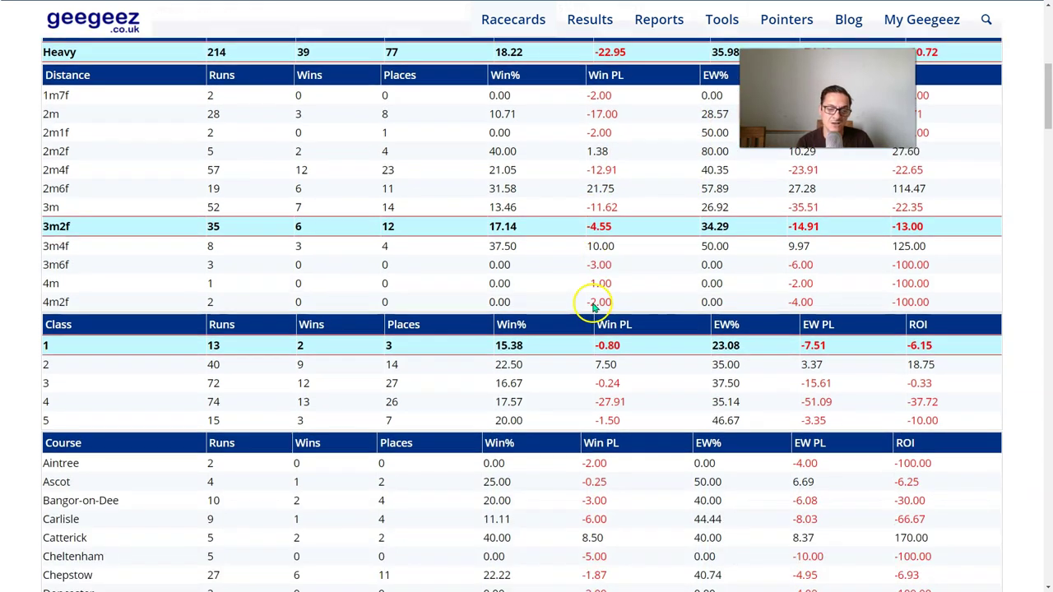
scroll(598, 307, "down", 5)
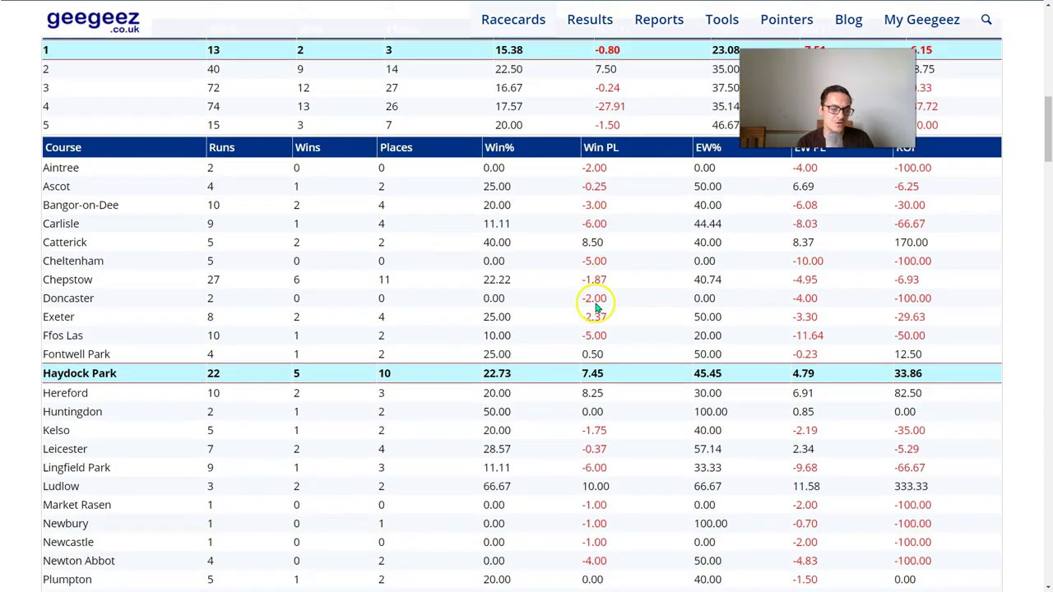
scroll(599, 307, "down", 5)
scroll(598, 307, "up", 10)
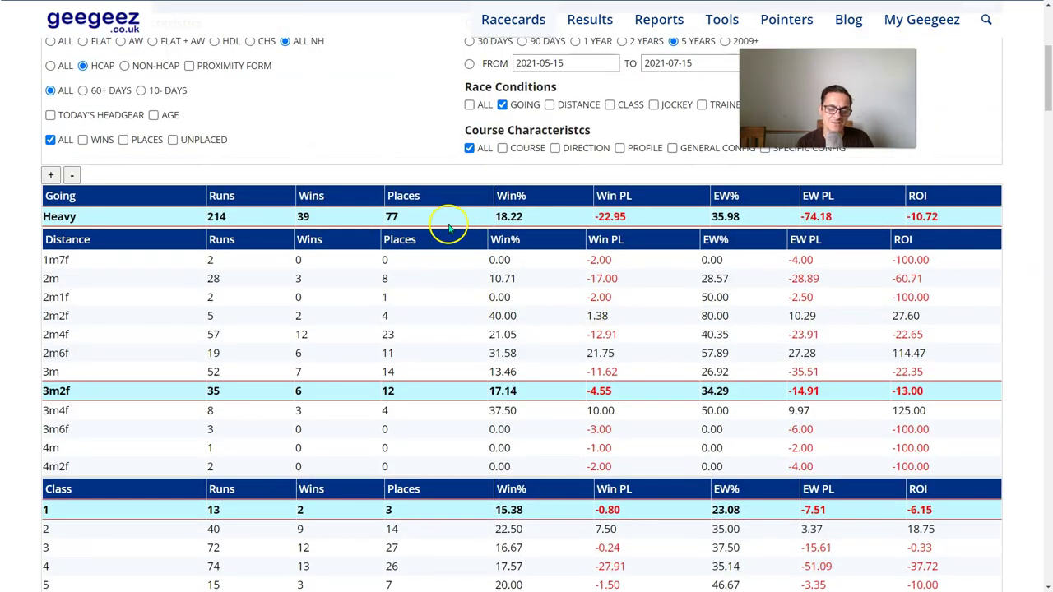
Filter the trainer's heavy-going handicap record to chases only, and switch it back to all National Hunt races.
scroll(463, 175, "up", 1)
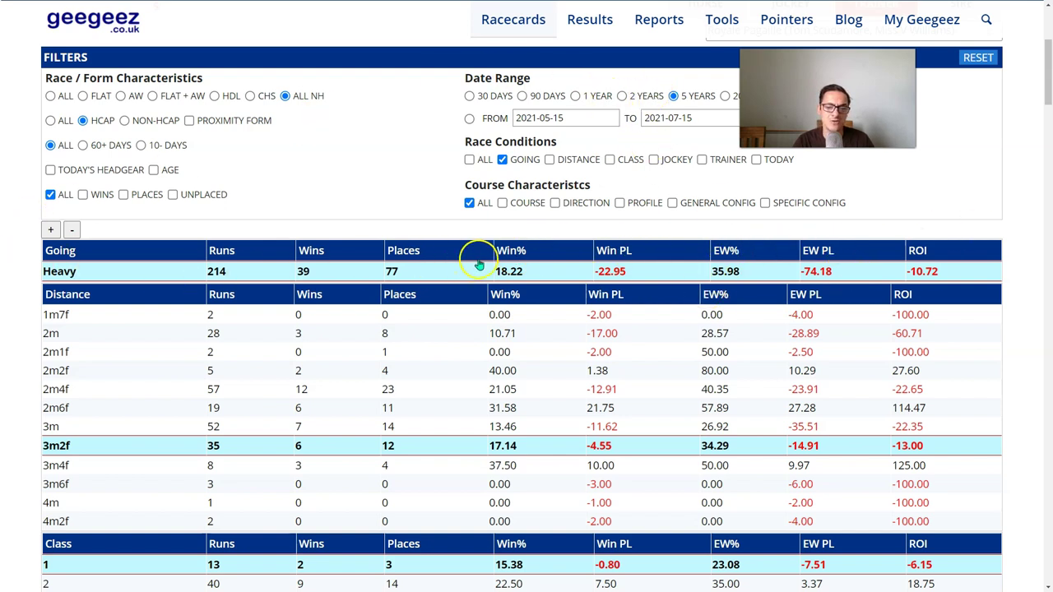
left_click(251, 96)
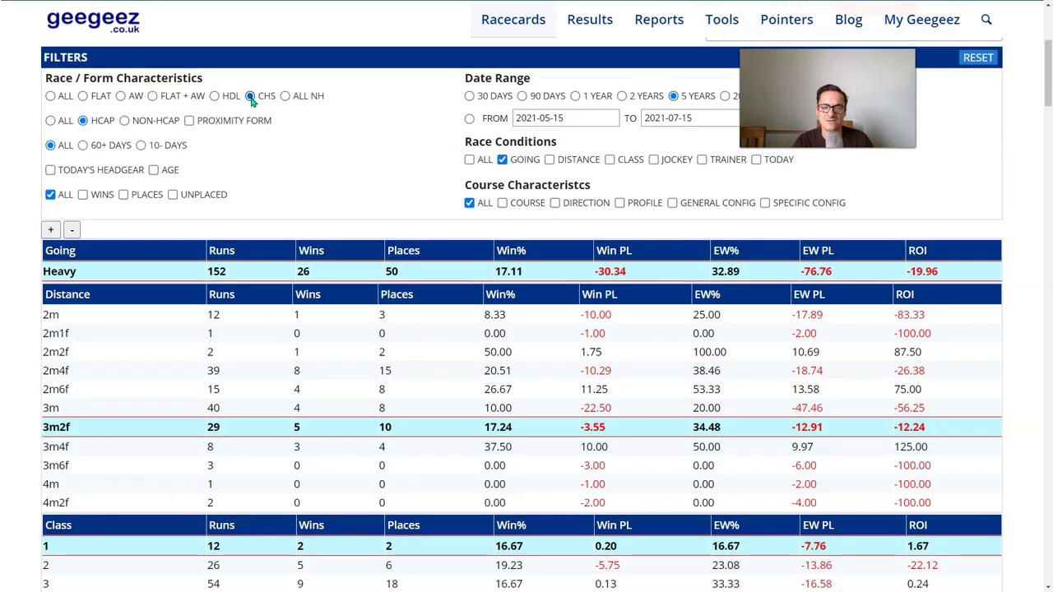
left_click(284, 96)
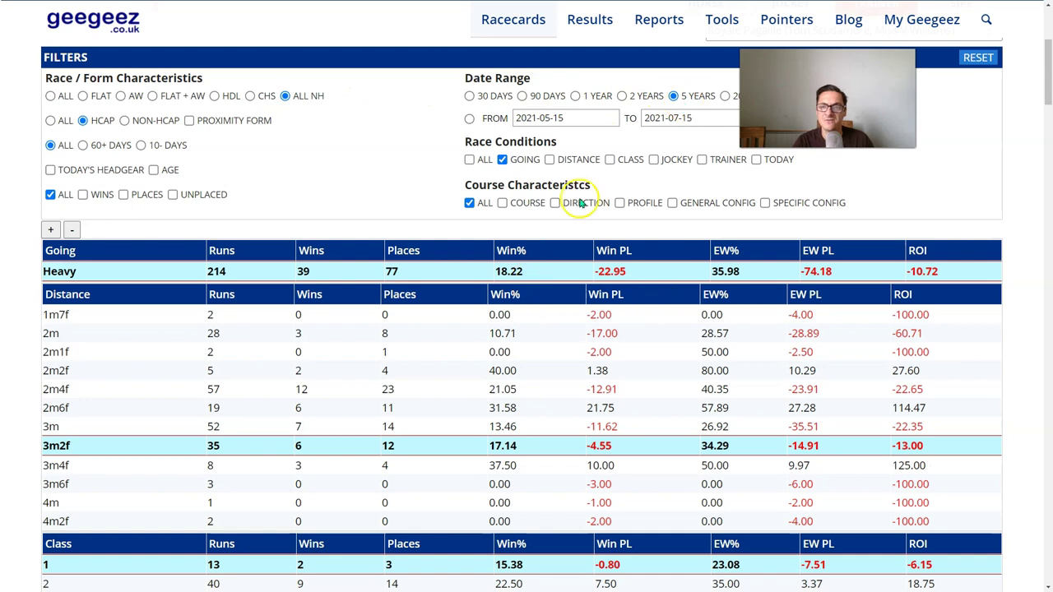
Compare the trainer's heavy-going handicap record over 5 years and 2 years, leaving the date range at 2 years.
left_click(621, 96)
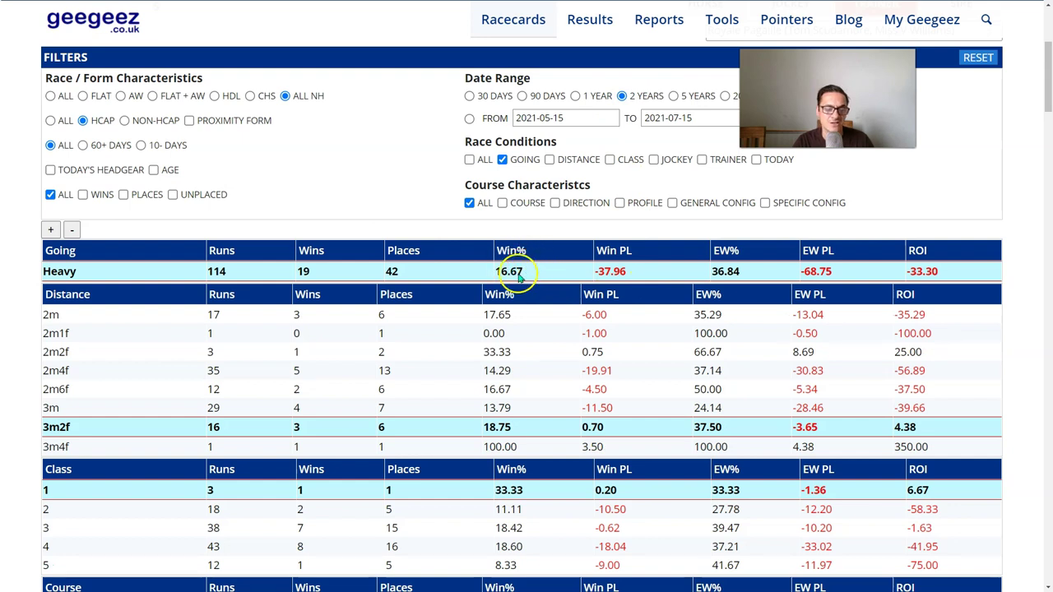
left_click(673, 95)
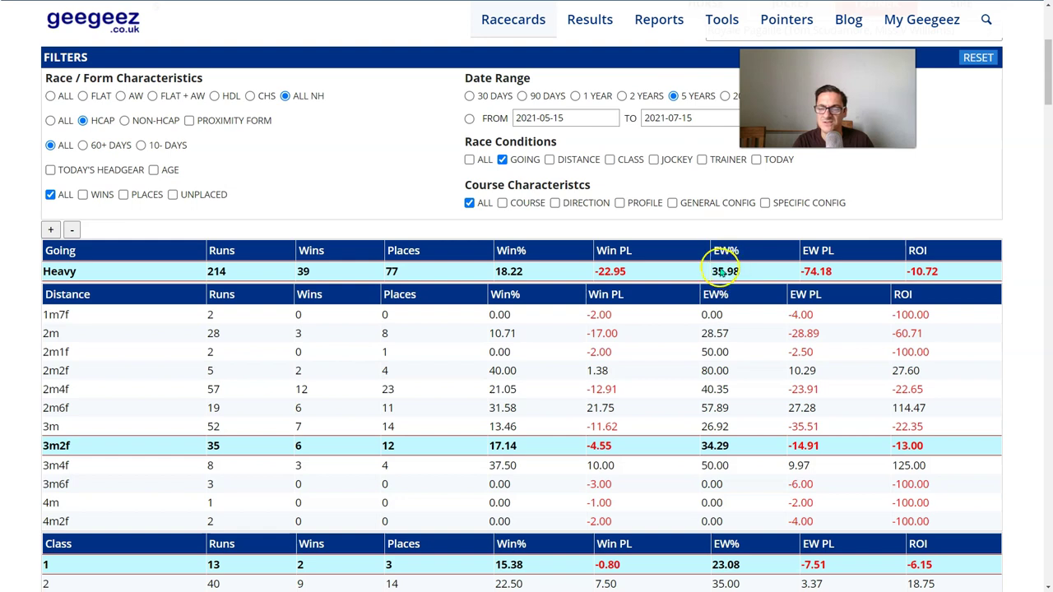
left_click(621, 96)
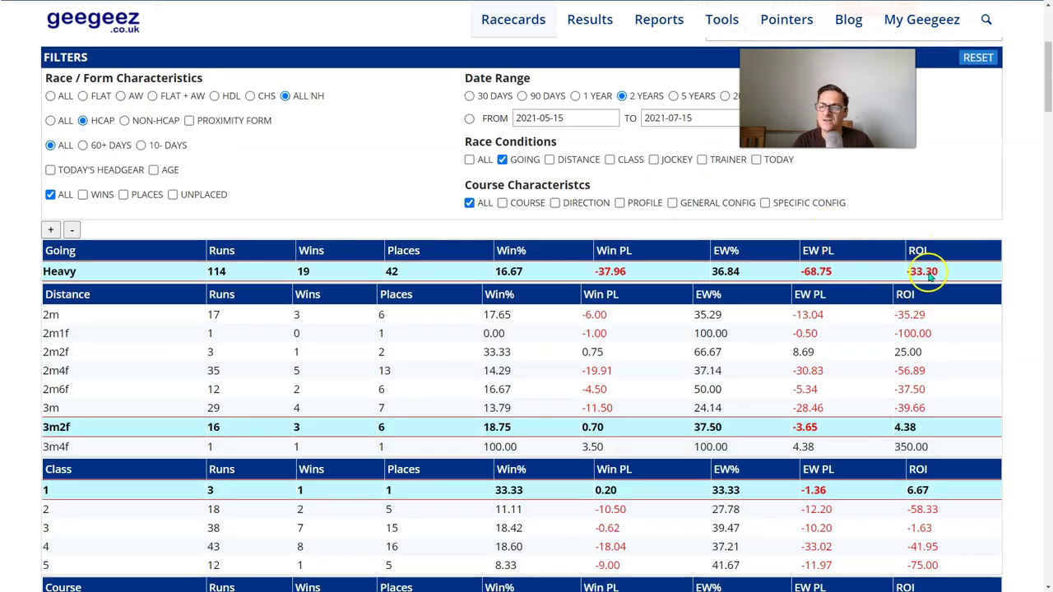
left_click(673, 96)
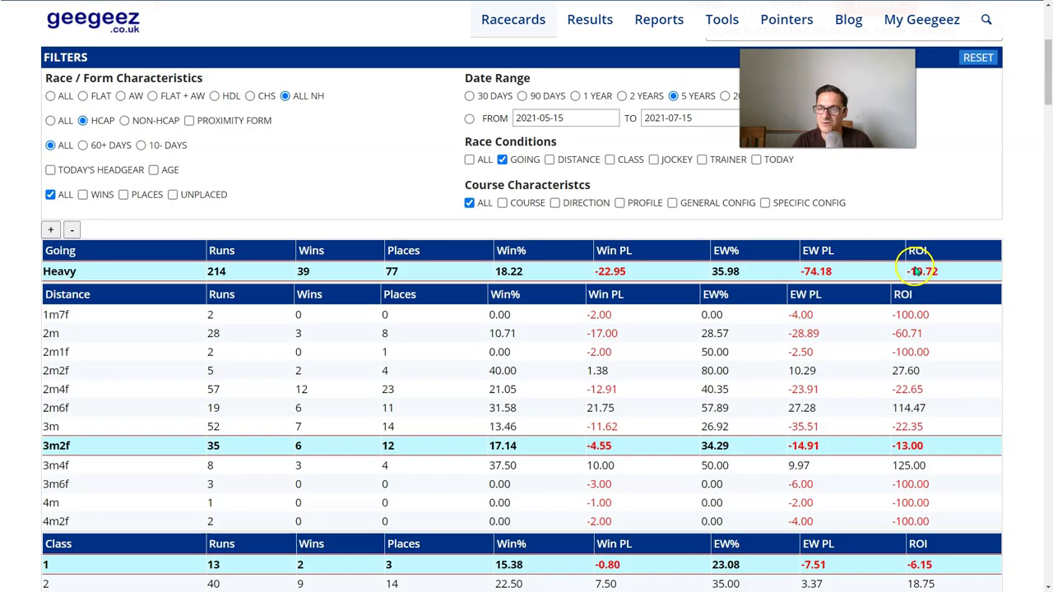
left_click(621, 96)
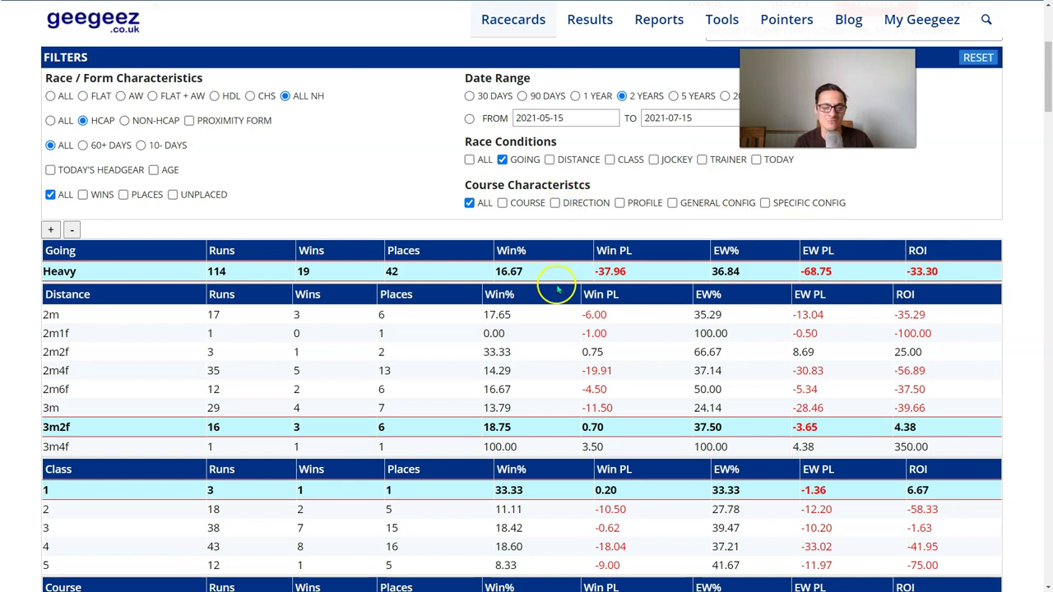
Collapse all of the trainer's record tables and expand only the Field table.
left_click(72, 231)
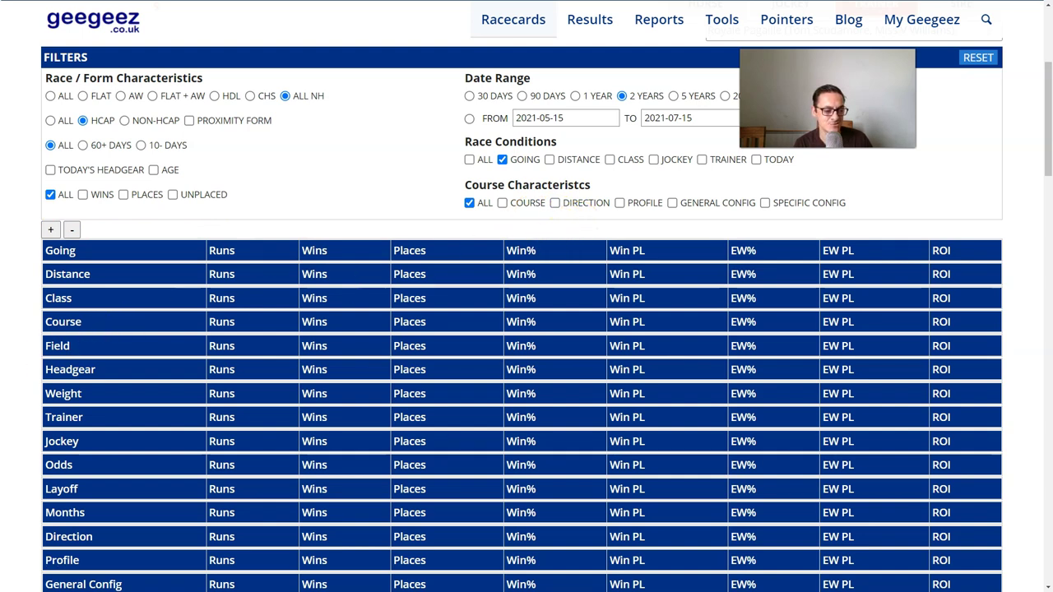
scroll(129, 354, "down", 2)
scroll(129, 346, "up", 1)
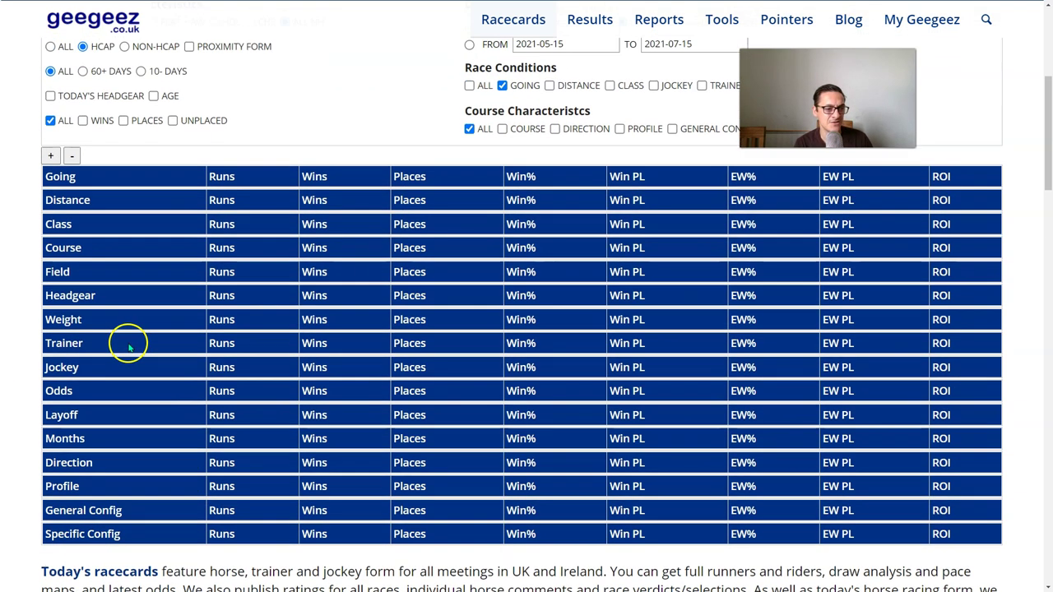
scroll(99, 325, "down", 1)
left_click(59, 291)
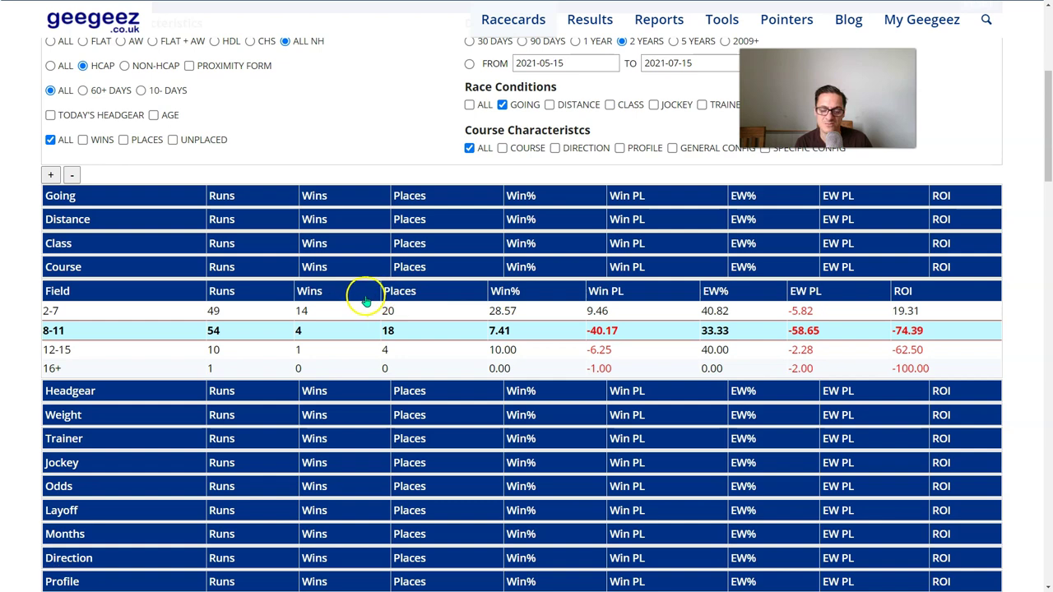
Compare the trainer's field-size record over 1 year and 5 years, and check it against the Haydock Park race's runners.
scroll(370, 293, "up", 2)
left_click(575, 151)
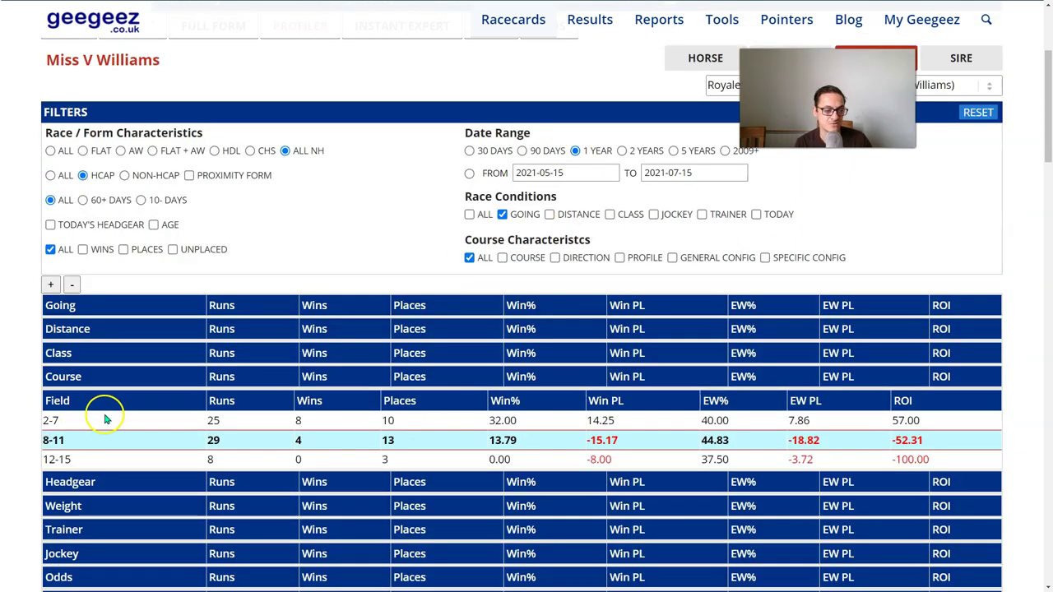
left_click(674, 151)
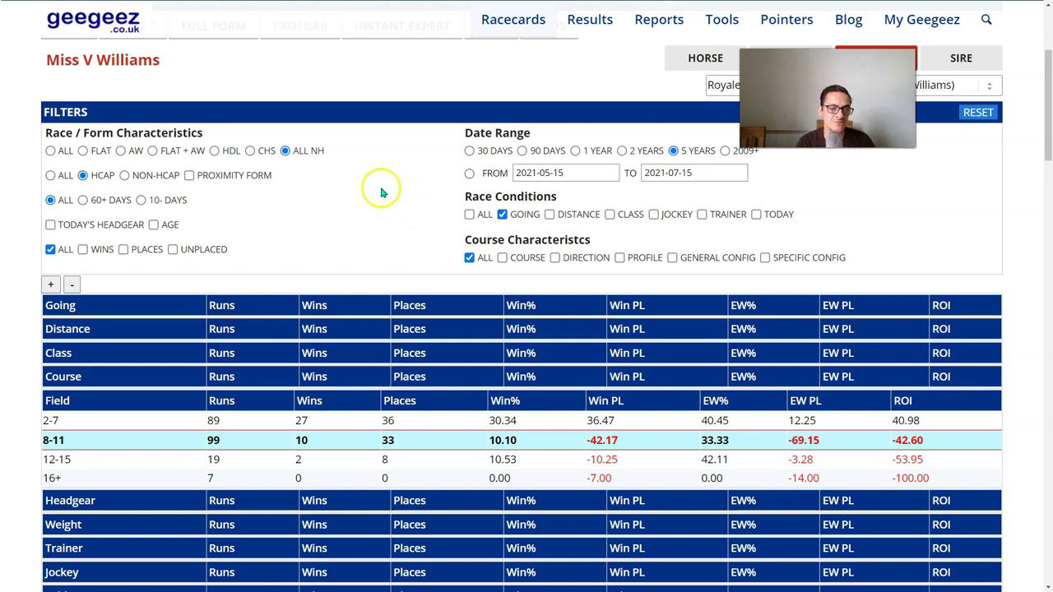
scroll(412, 241, "up", 3)
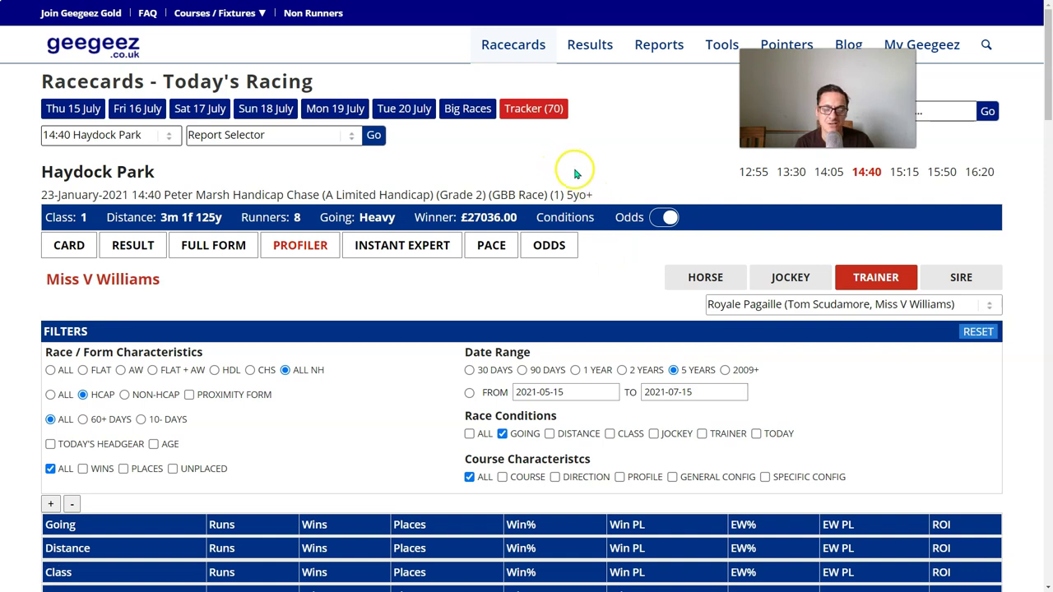
Expand the trainer's Distance and Going tables and set the date range to 2 years.
scroll(574, 247, "down", 2)
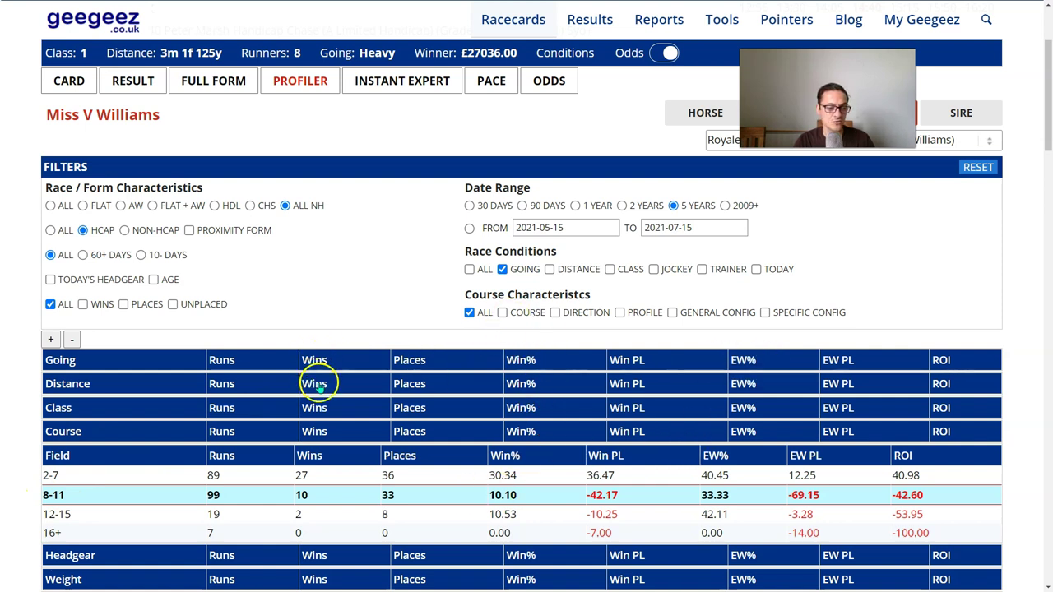
left_click(318, 384)
left_click(558, 362)
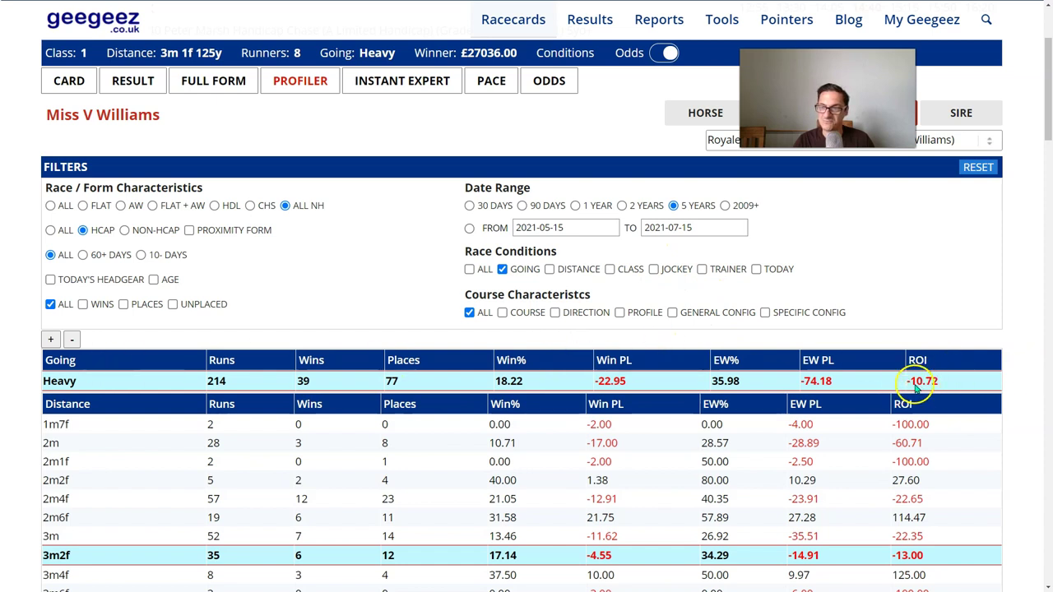
left_click(622, 205)
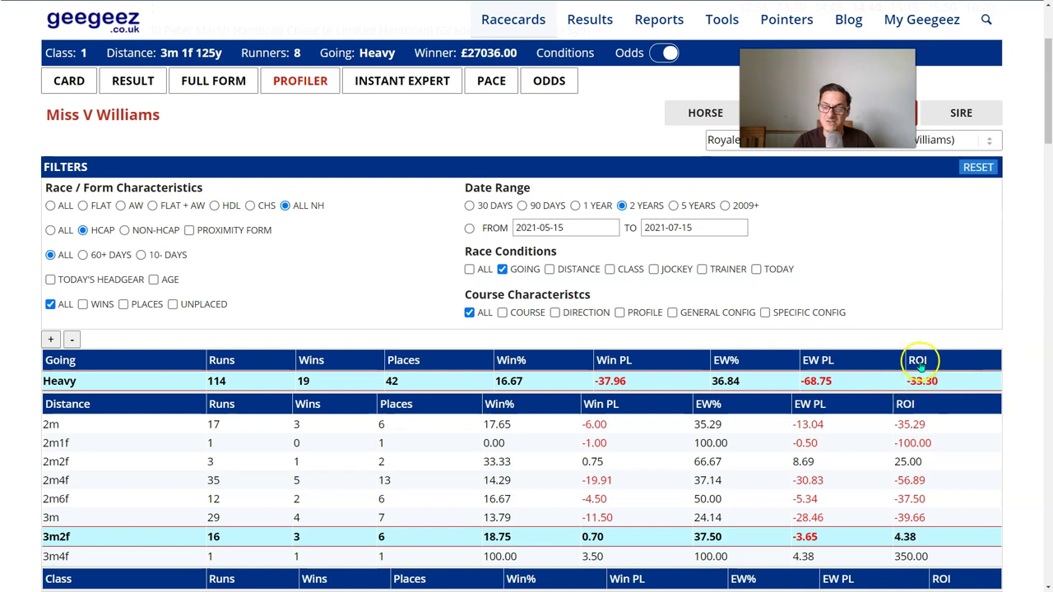
scroll(239, 337, "down", 1)
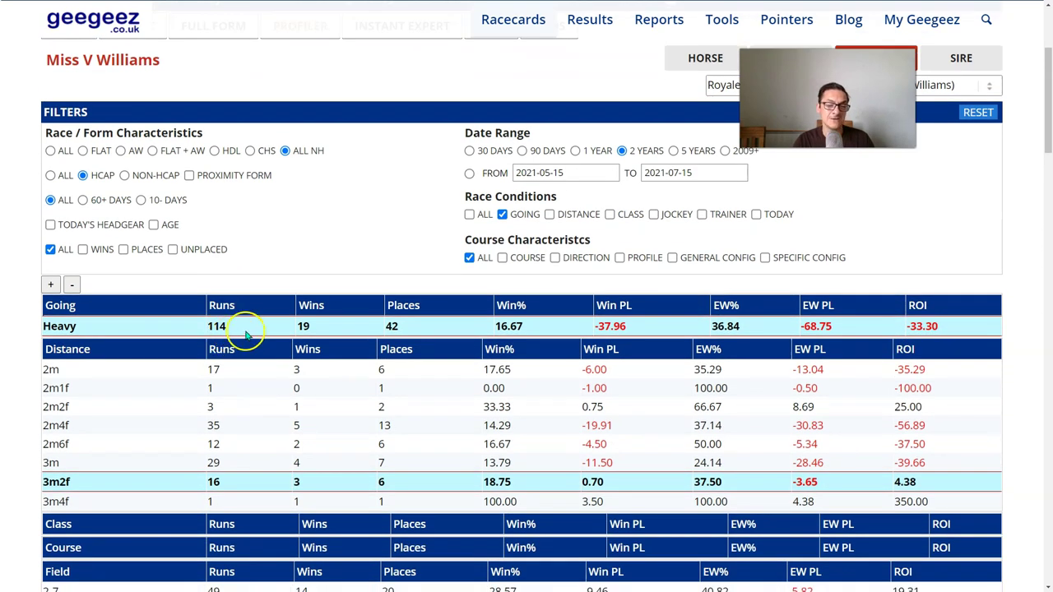
Collapse the open Distance, Going and Field tables, and reopen only the Going table.
left_click(525, 351)
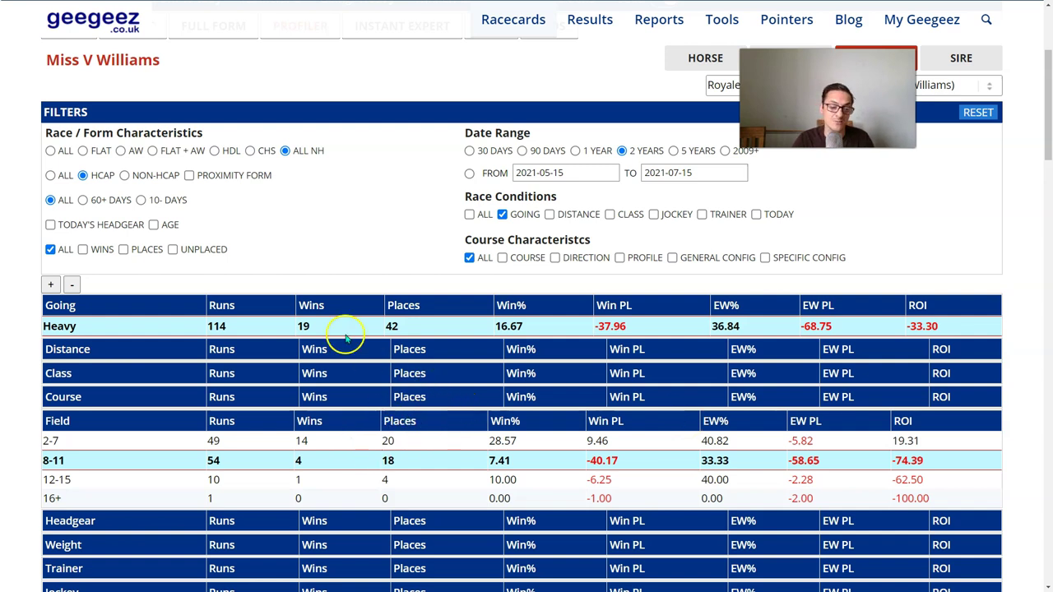
left_click(59, 307)
left_click(63, 401)
scroll(136, 360, "down", 2)
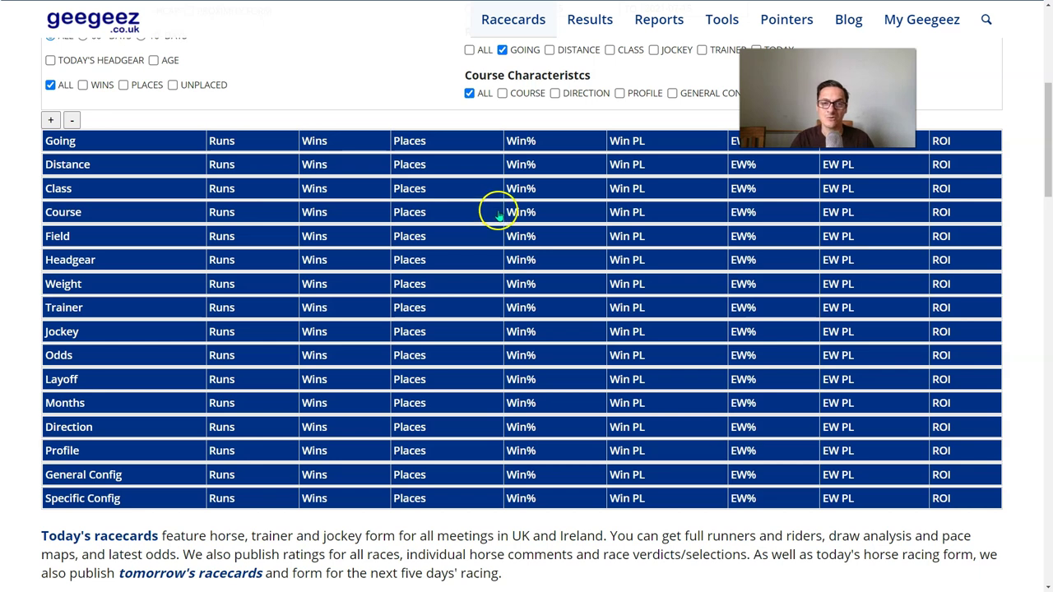
left_click(622, 146)
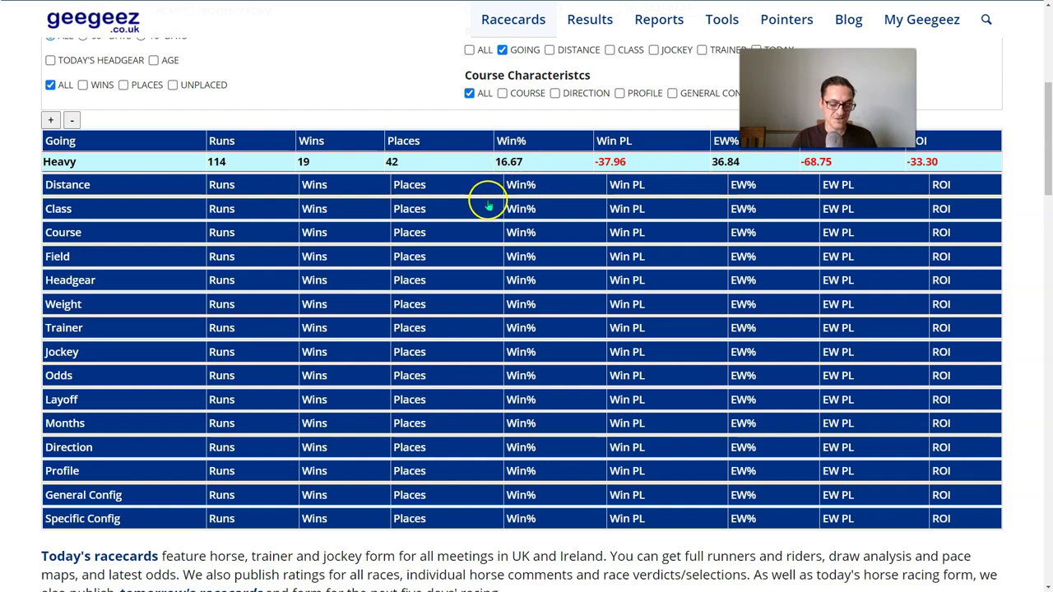
Switch to the browser window with the Form Profiling 2021: Community Project article and show it in full screen.
scroll(488, 206, "up", 2)
scroll(318, 140, "up", 1)
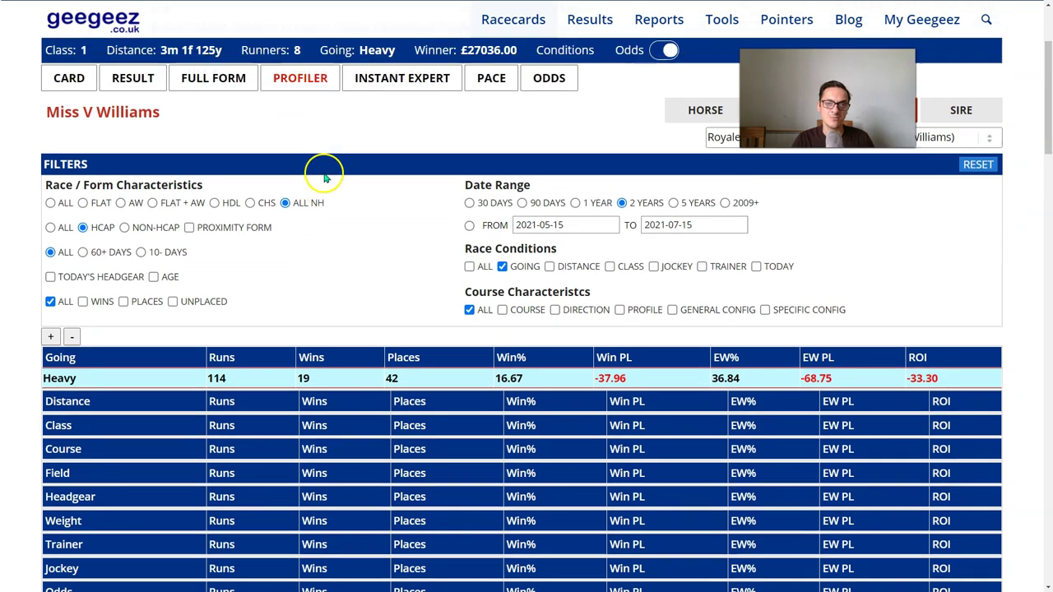
scroll(325, 177, "up", 1)
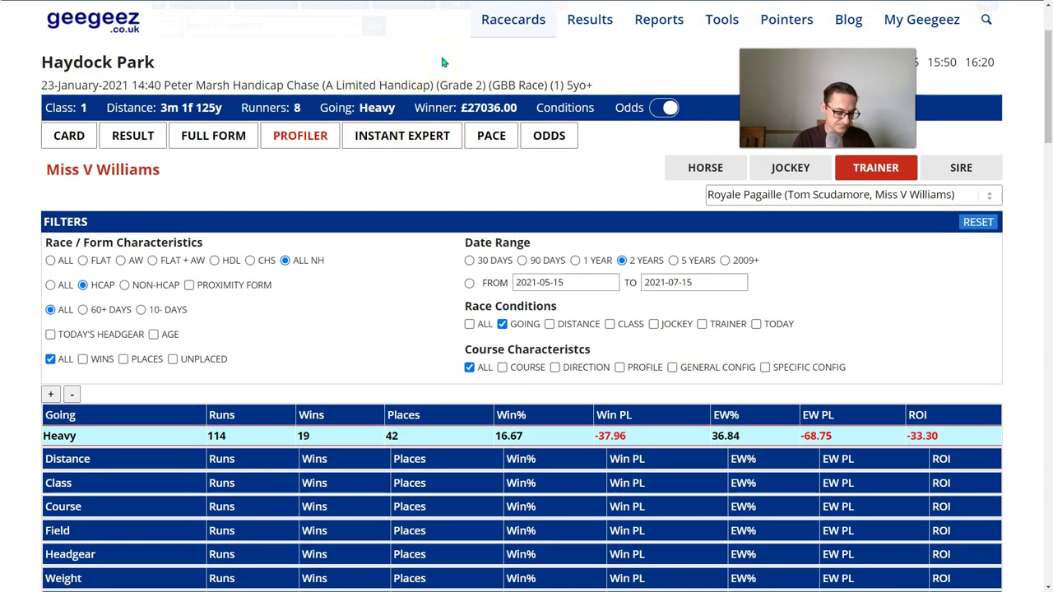
key("alt+Tab")
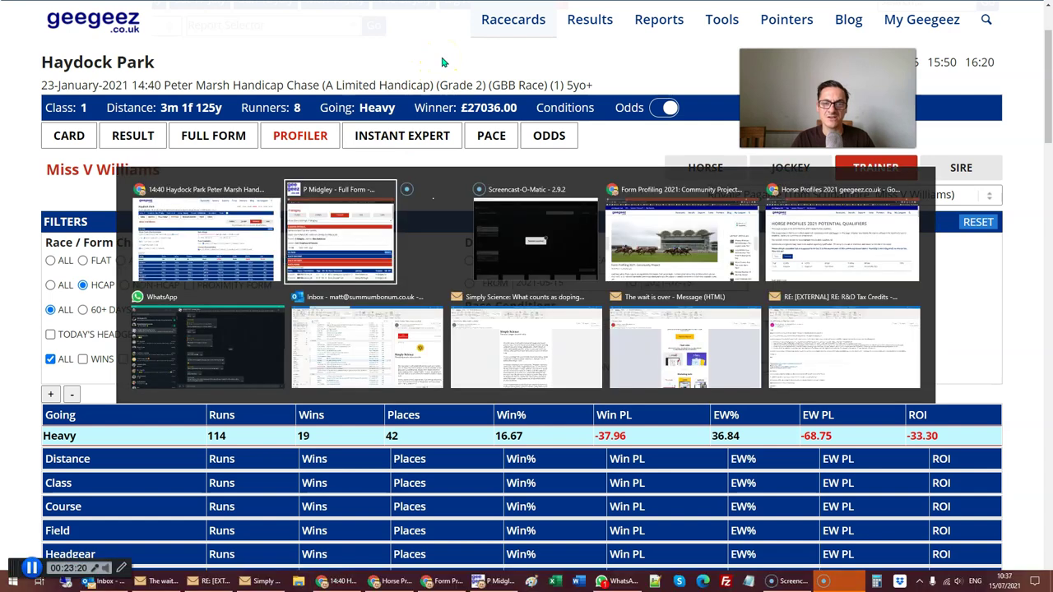
key("alt+Tab")
key("alt+Tab")
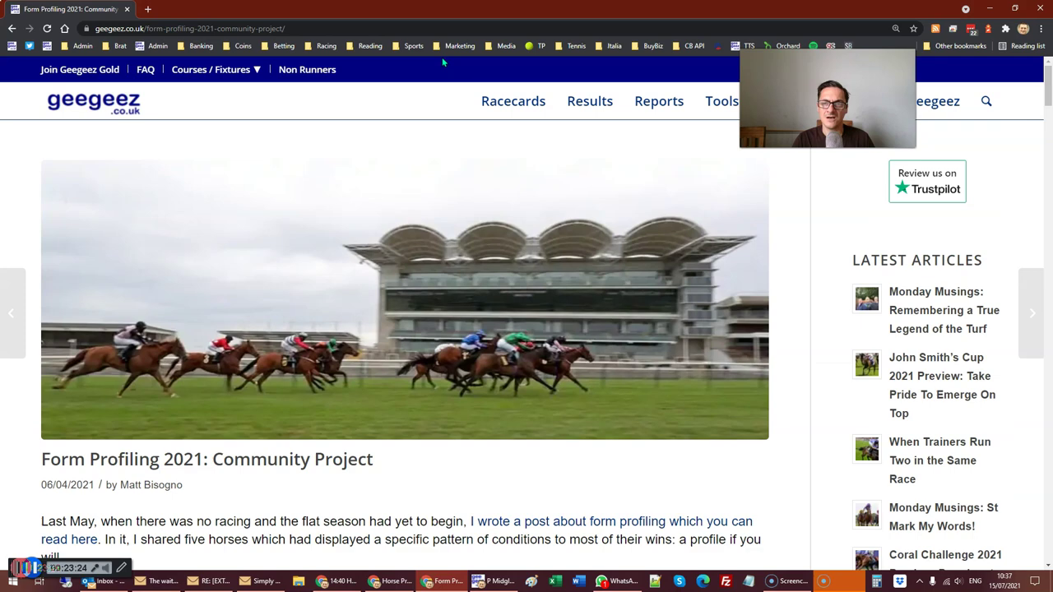
key("F11")
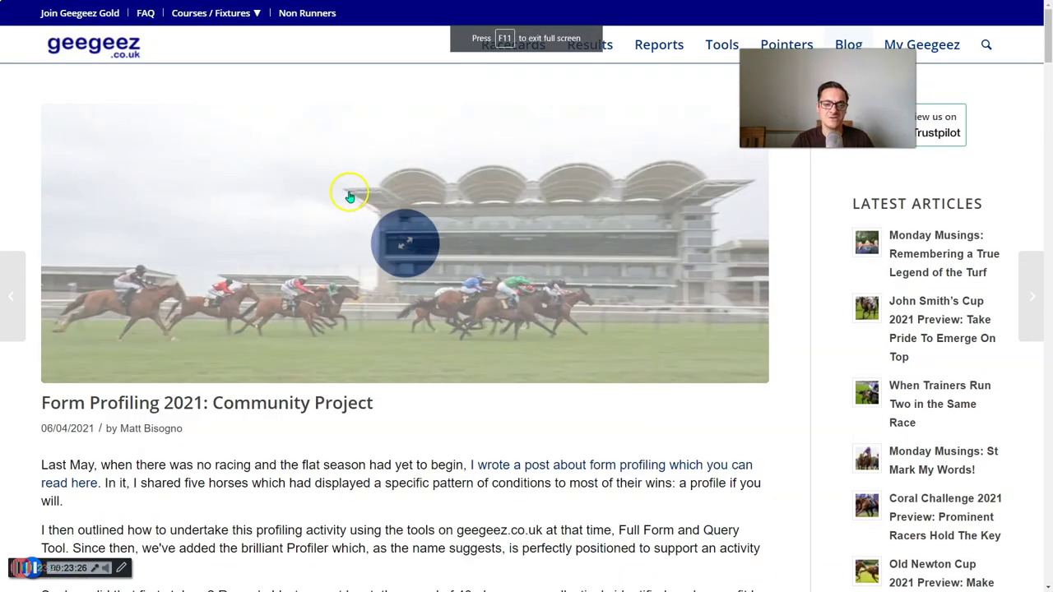
Review the article's profiling instructions and its table of 2020 Class 2 and 3 handicaps, and return to its beginning.
scroll(296, 481, "down", 2)
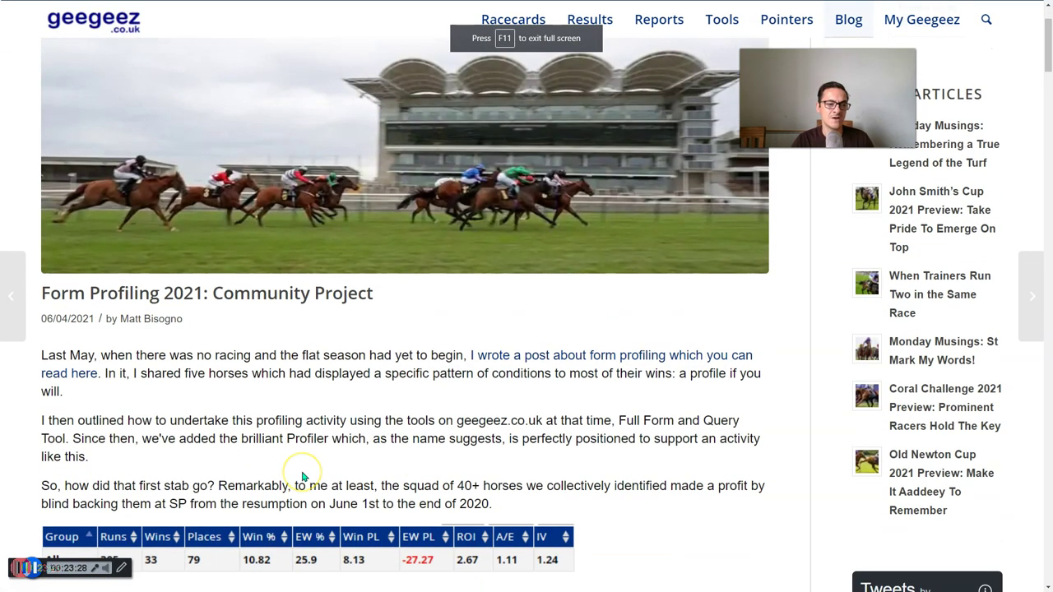
scroll(303, 478, "down", 1)
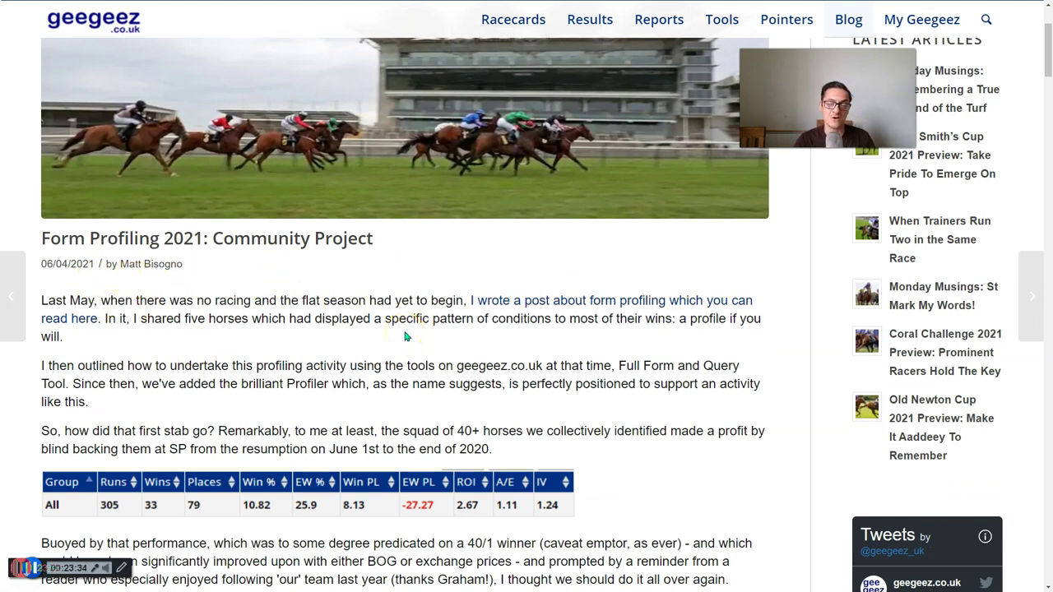
scroll(407, 339, "down", 1)
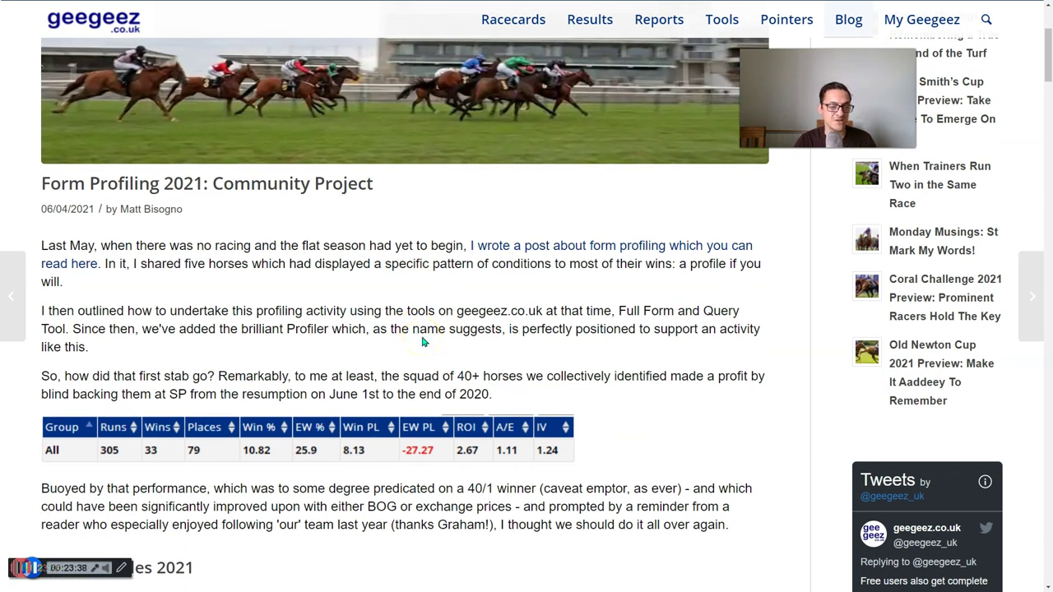
scroll(478, 308, "down", 7)
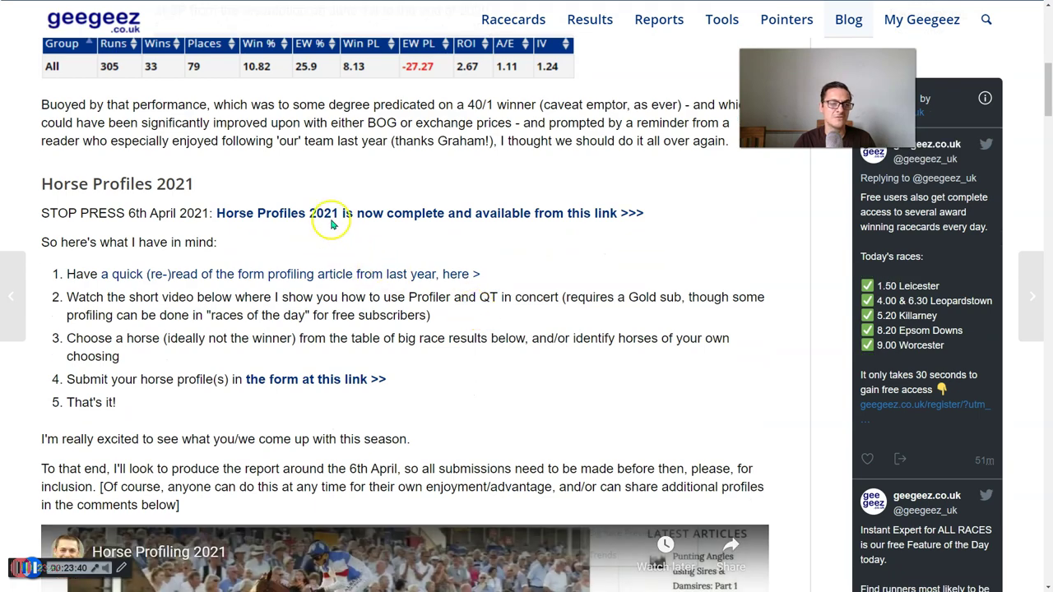
scroll(223, 235, "down", 5)
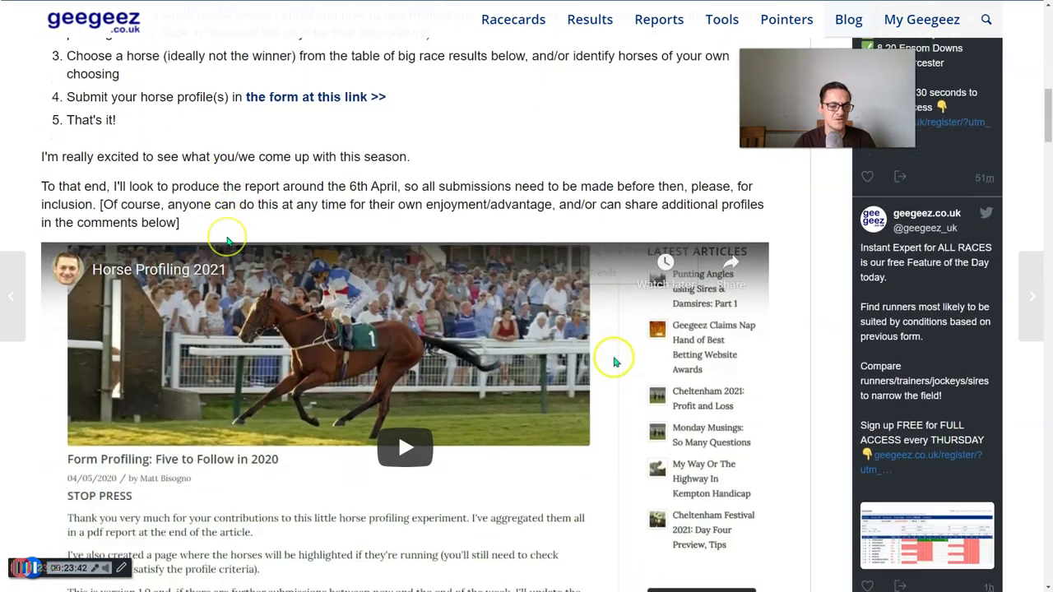
scroll(228, 241, "down", 15)
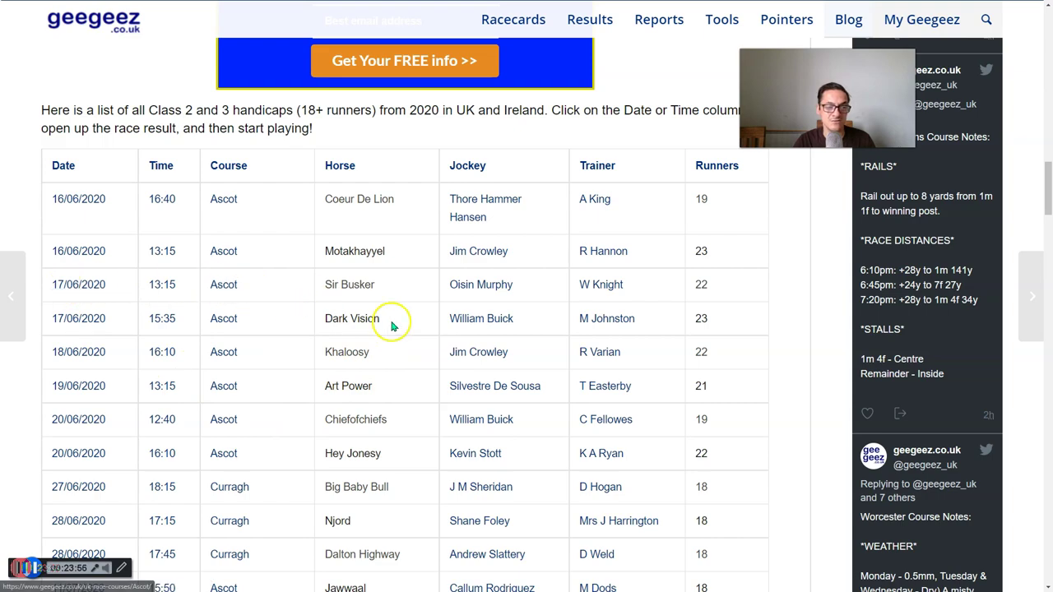
scroll(298, 371, "up", 2)
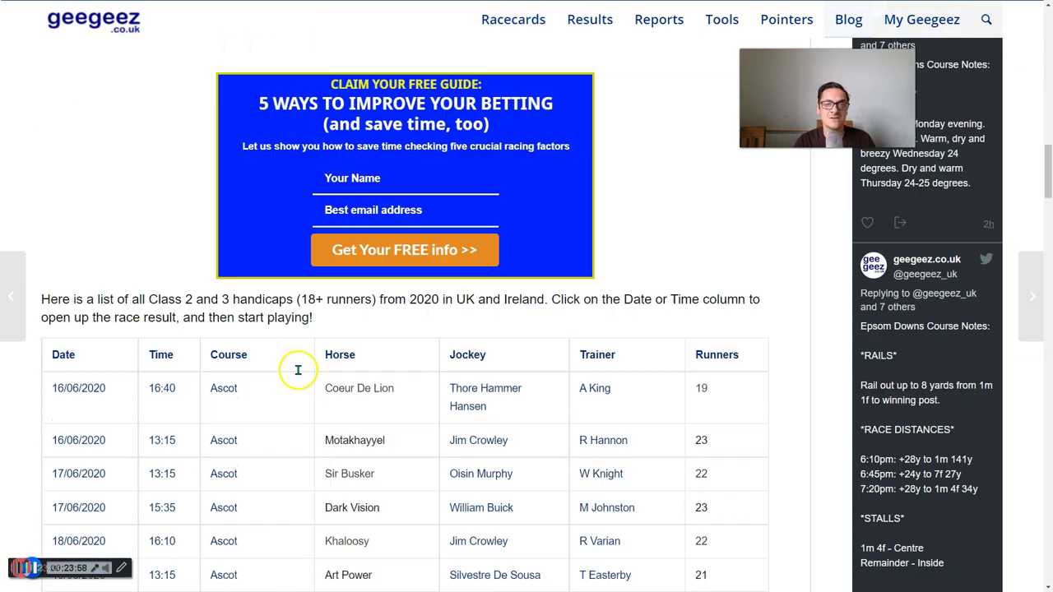
scroll(298, 370, "up", 15)
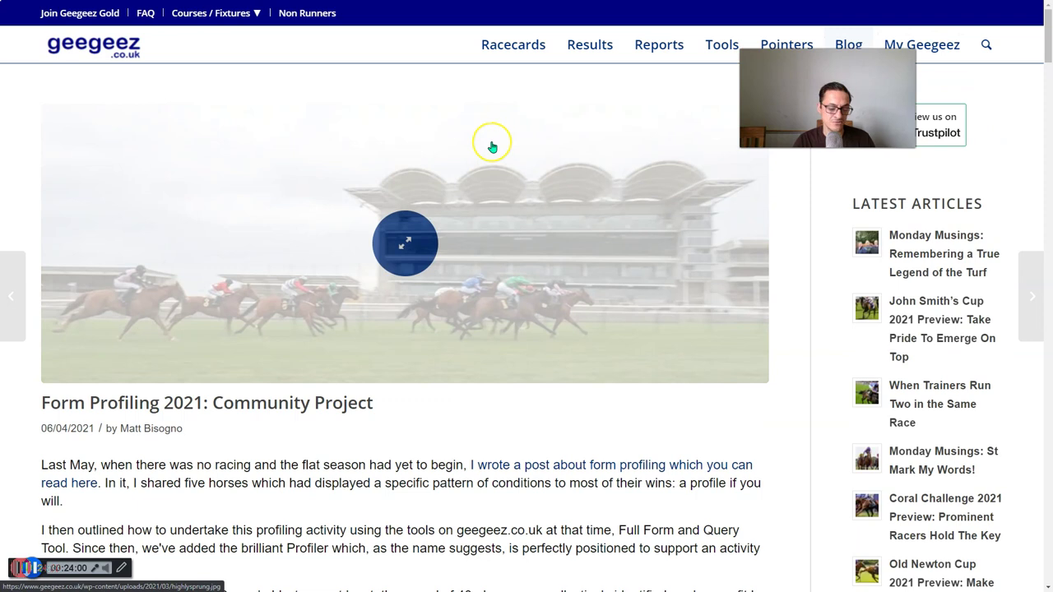
Switch to the Horse Profiles 2021 Potential Qualifiers window, view tomorrow's qualifiers, and return to today's list.
key("alt+Tab")
key("alt+Tab")
key("alt+Tab")
key("alt+Tab")
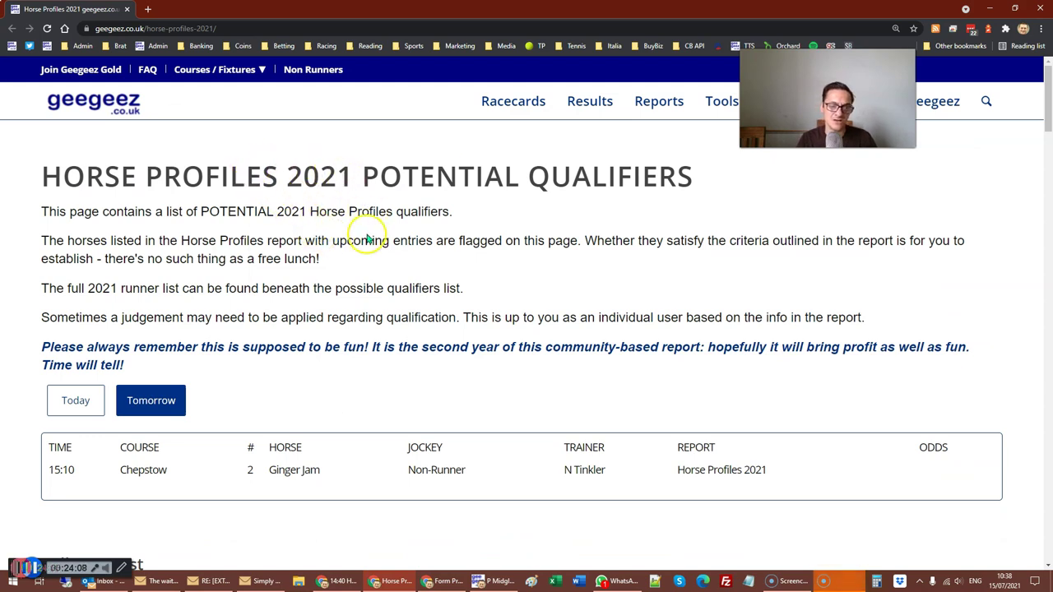
scroll(115, 239, "down", 1)
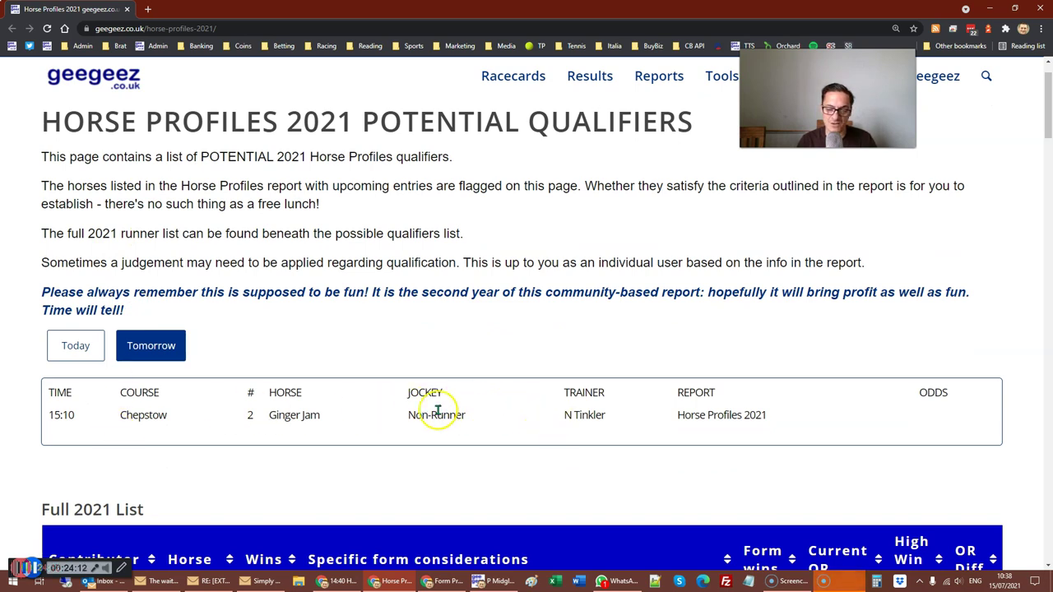
left_click(134, 348)
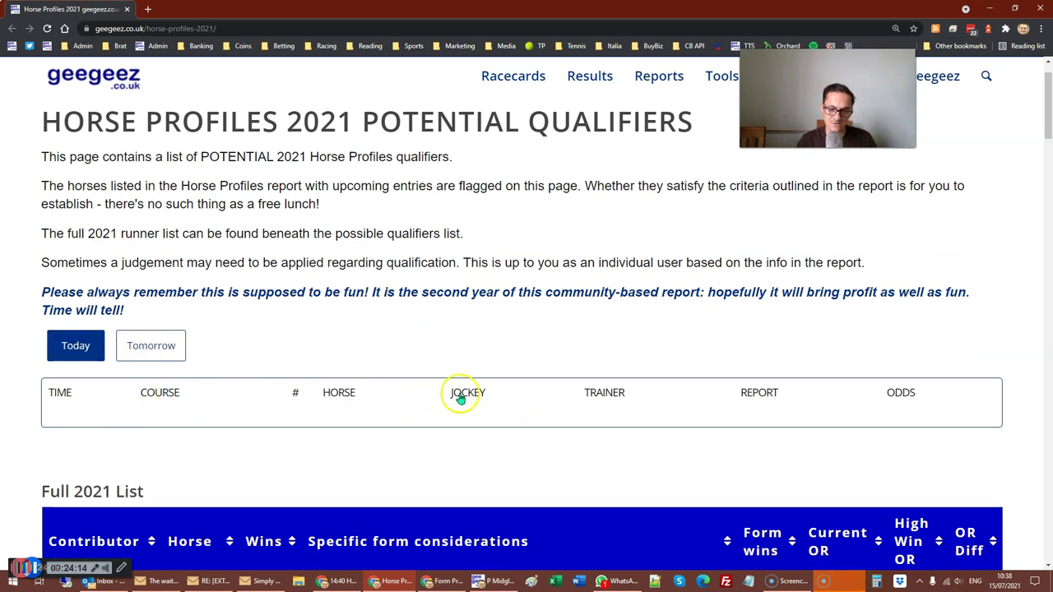
left_click(76, 346)
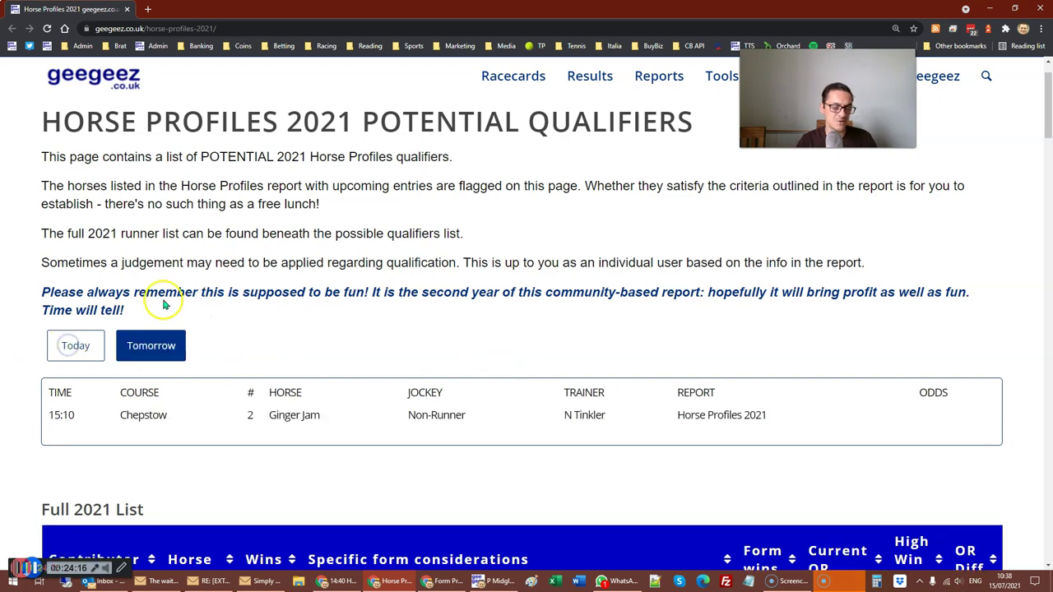
Read through the Full 2021 List of profiled horses and their specific form considerations, and return to the page's beginning.
scroll(400, 336, "down", 2)
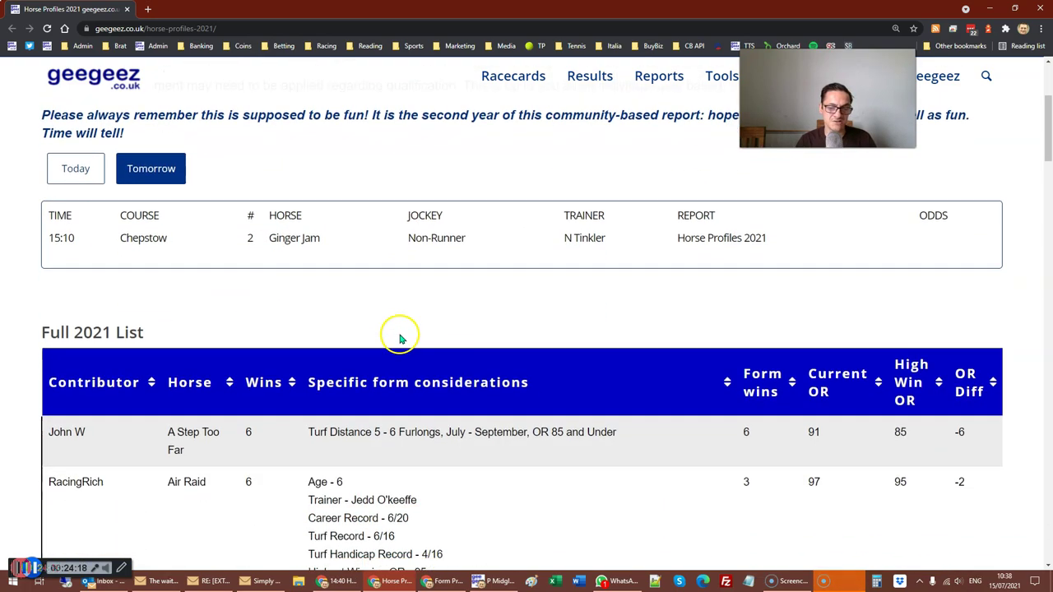
scroll(400, 335, "down", 15)
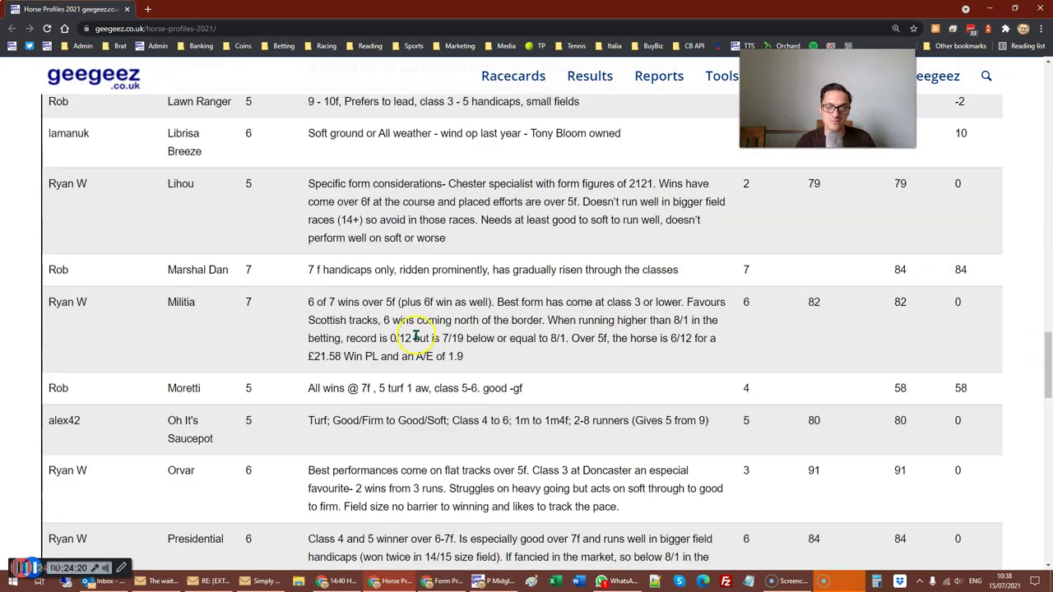
scroll(415, 337, "down", 6)
key("Home")
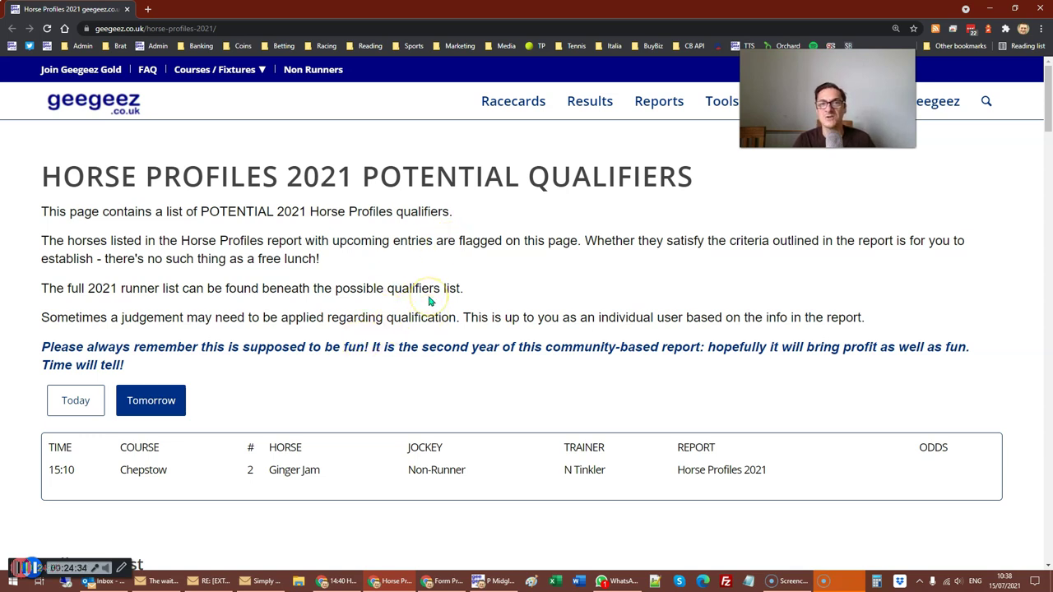
left_click(422, 334)
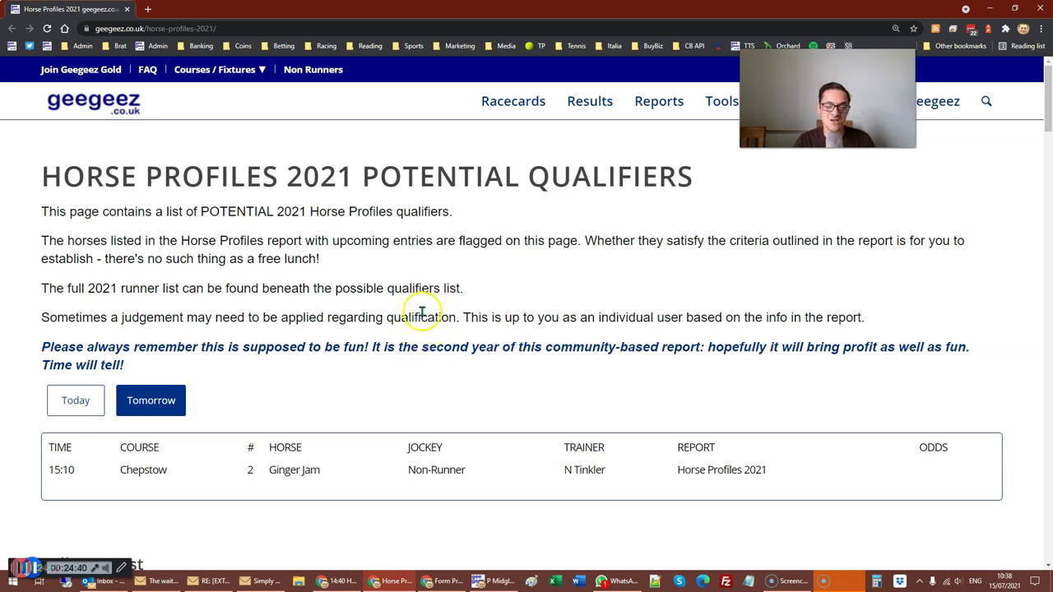
scroll(498, 289, "down", 3)
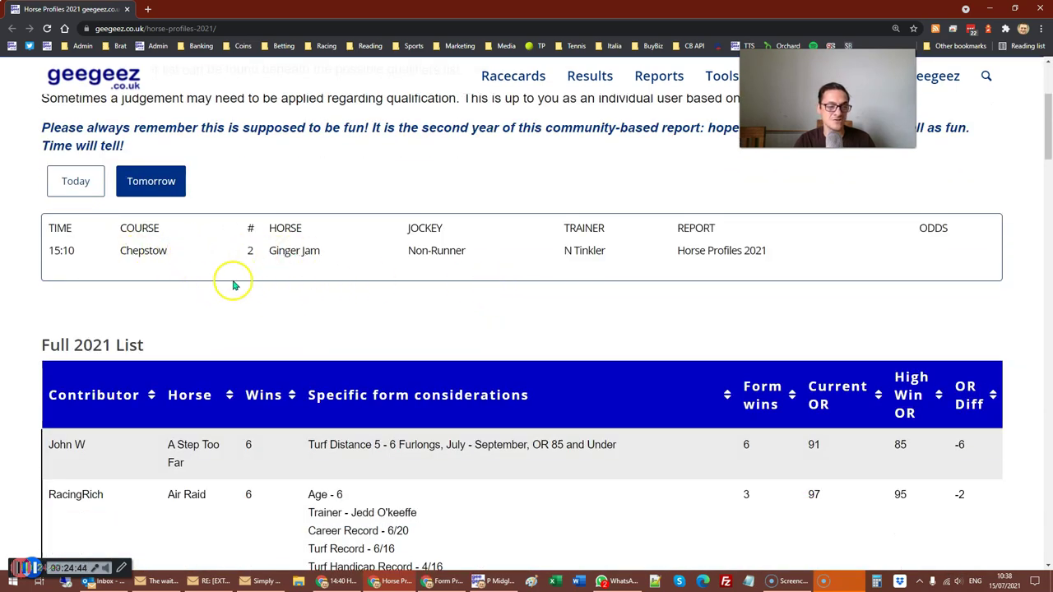
scroll(242, 280, "down", 15)
scroll(249, 282, "down", 2)
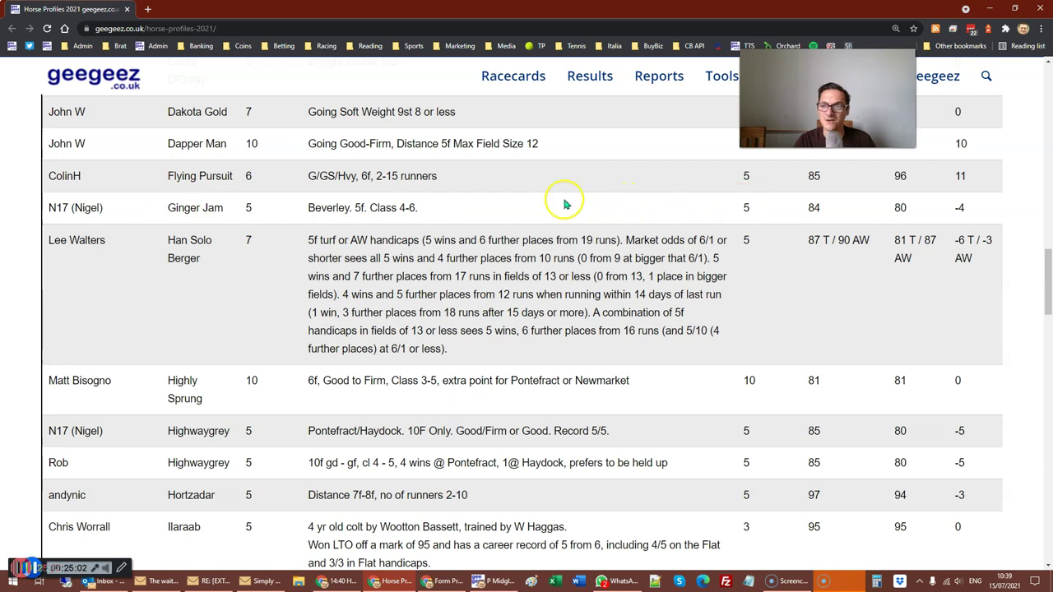
scroll(362, 222, "up", 15)
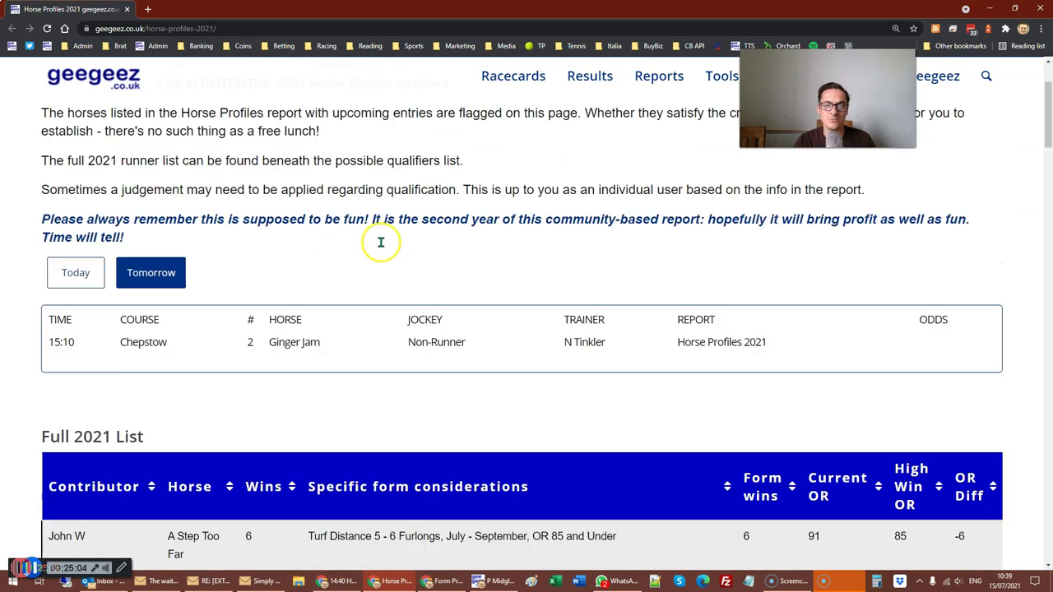
scroll(381, 242, "up", 2)
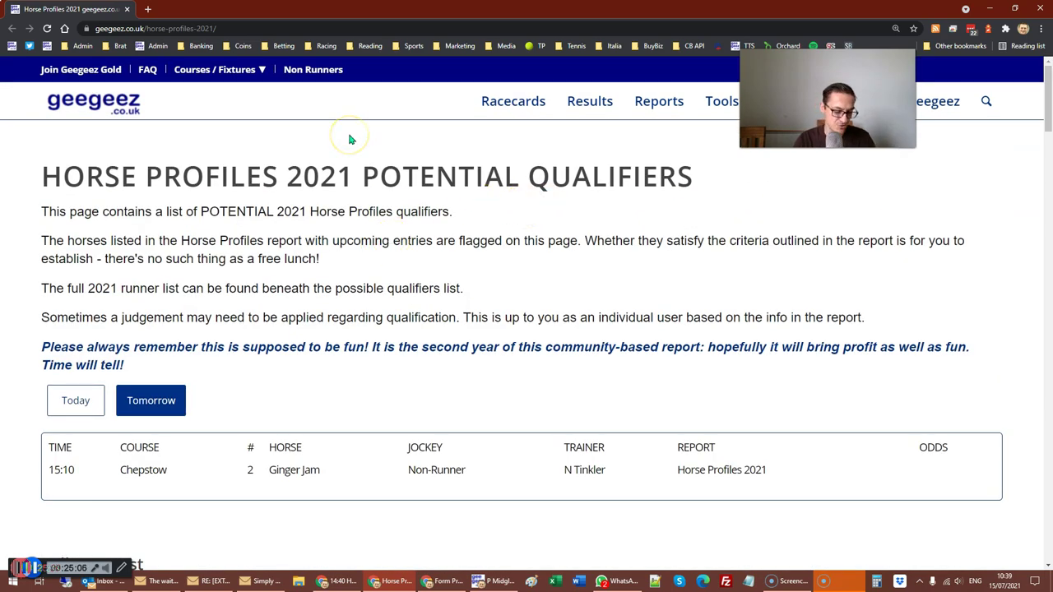
Switch to the browser window with the Haydock Park racecard and show the racecards for Thu 15 July.
key("alt+Tab")
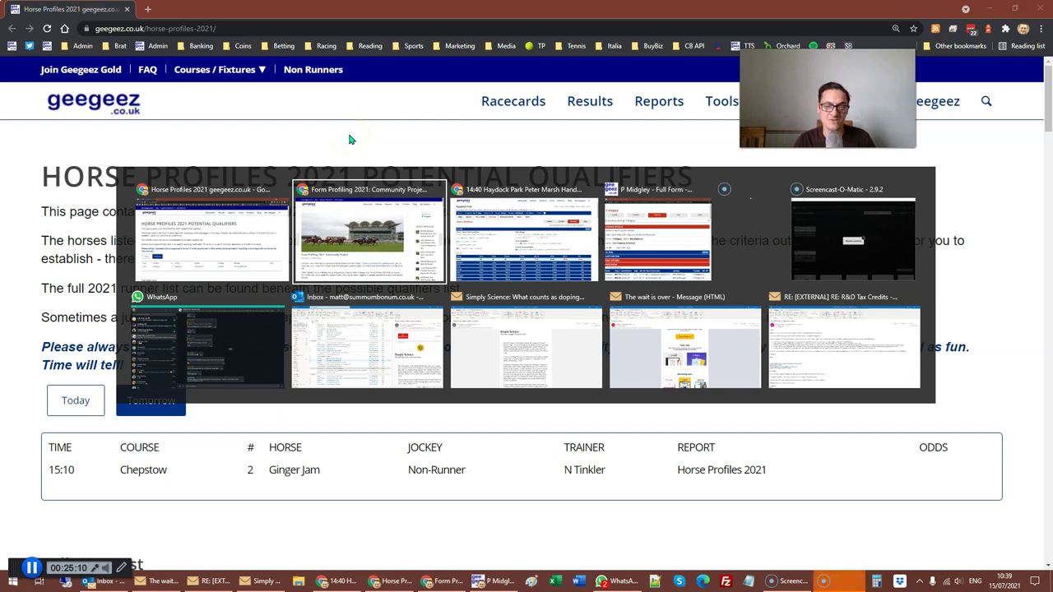
key("alt+Tab")
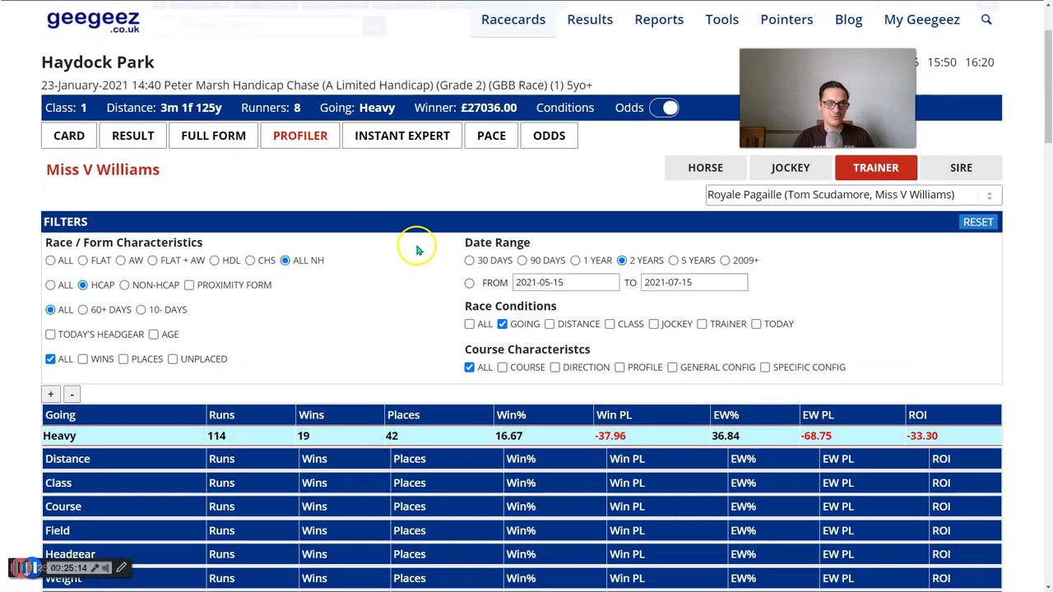
scroll(325, 201, "up", 2)
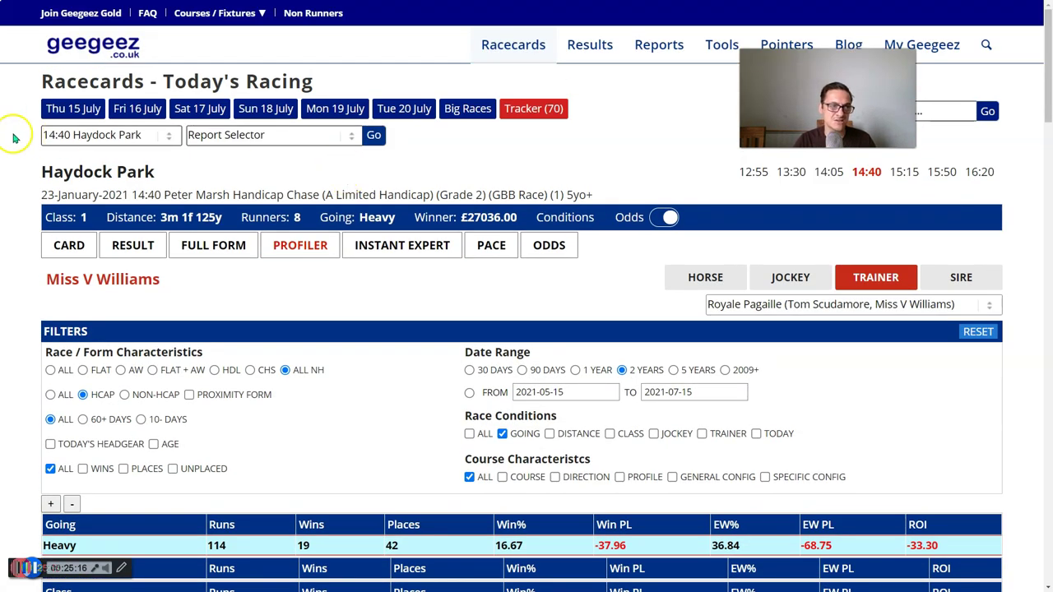
left_click(60, 108)
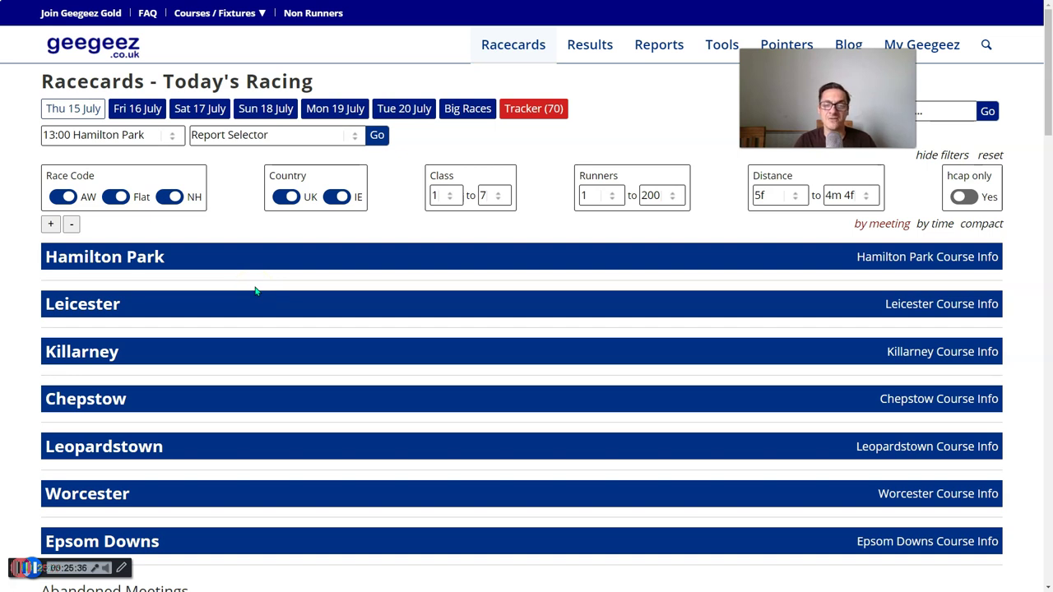
Expand the Epsom Downs meeting and open the card of its 19:20 handicap.
scroll(40, 416, "down", 3)
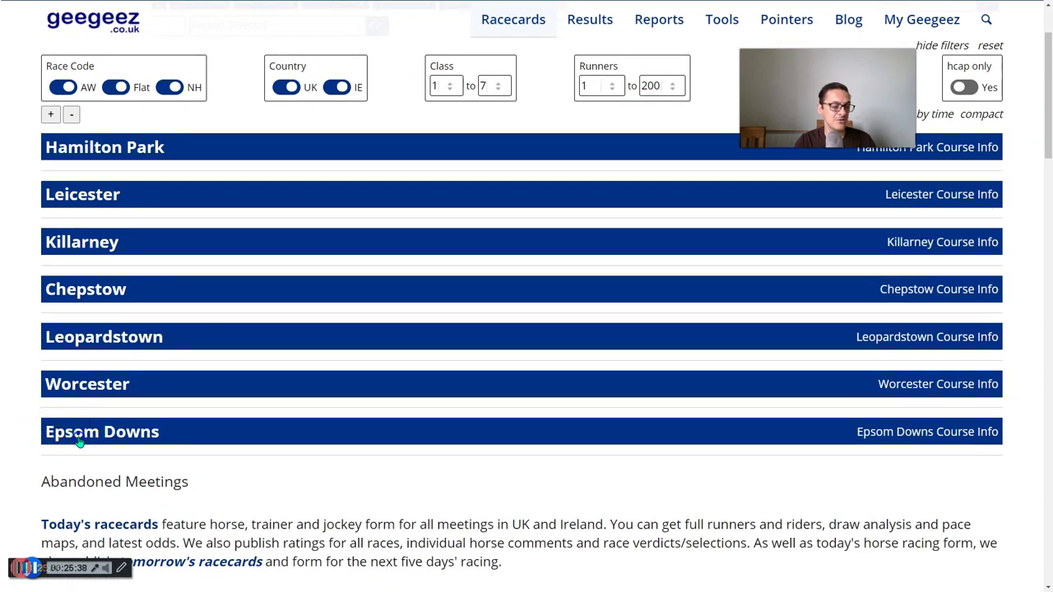
left_click(70, 427)
scroll(124, 401, "down", 2)
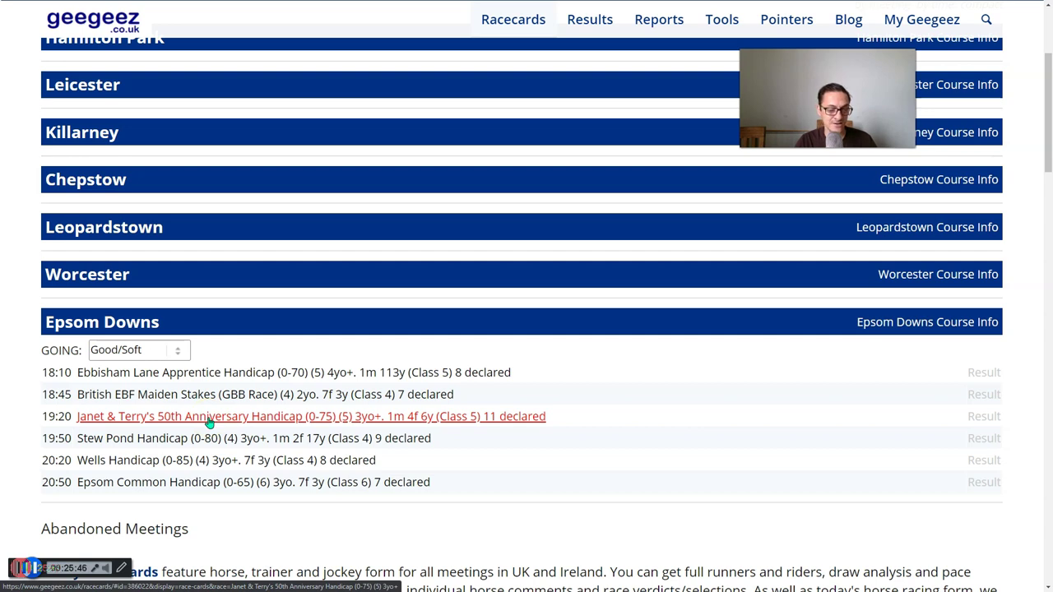
scroll(210, 422, "down", 8)
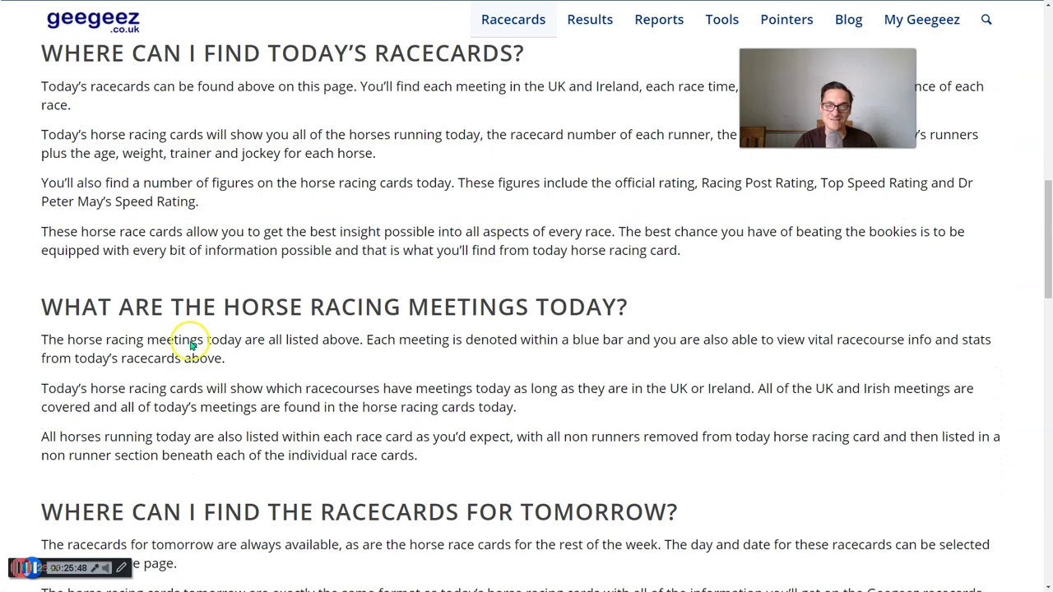
scroll(191, 346, "up", 10)
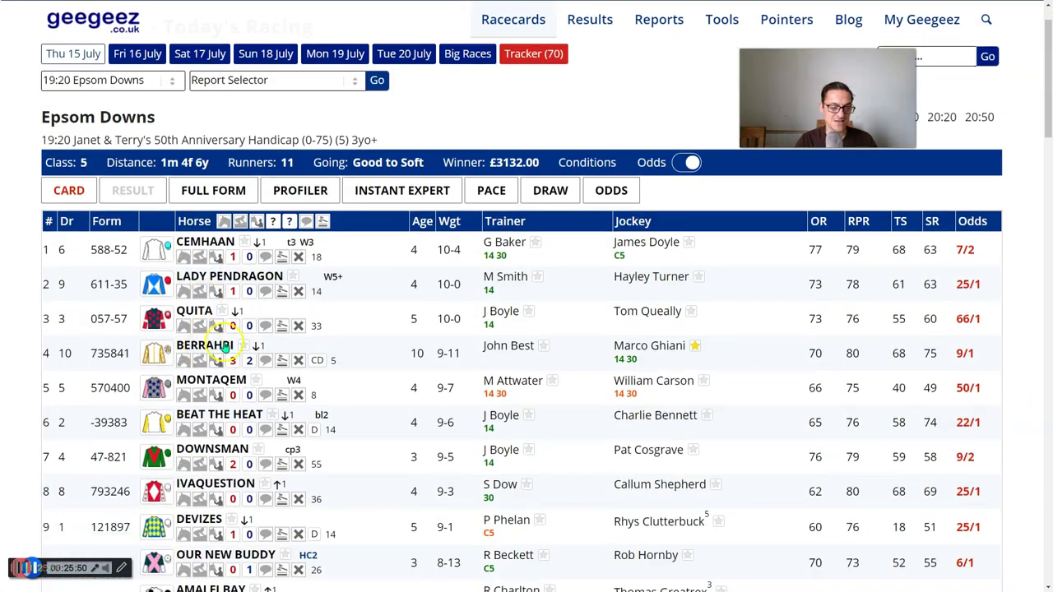
Look over the 19:20 Epsom Downs runners and show the recent form of Our New Buddy.
scroll(278, 329, "down", 2)
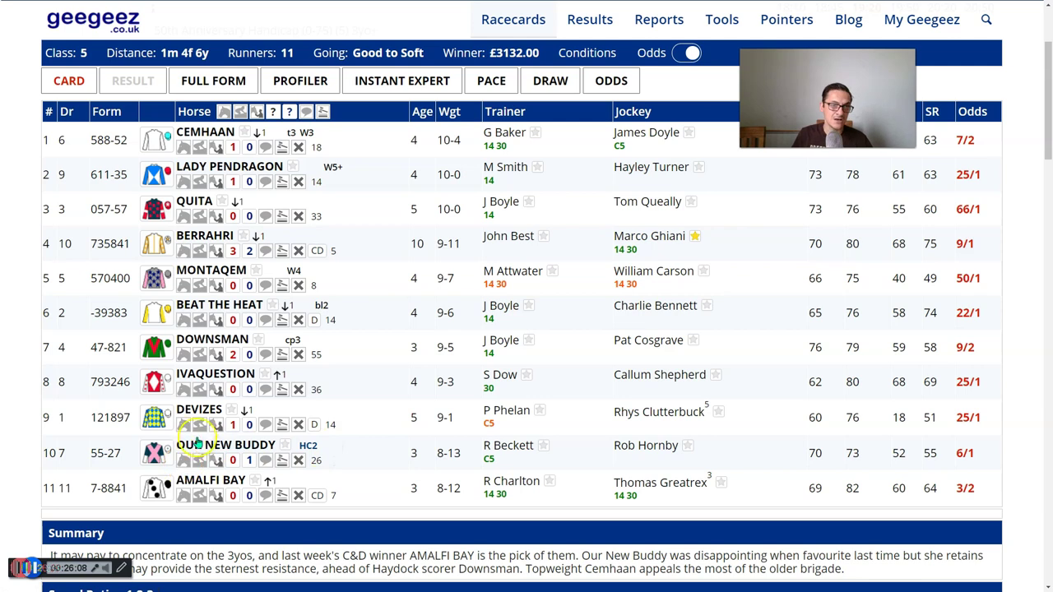
scroll(175, 155, "up", 1)
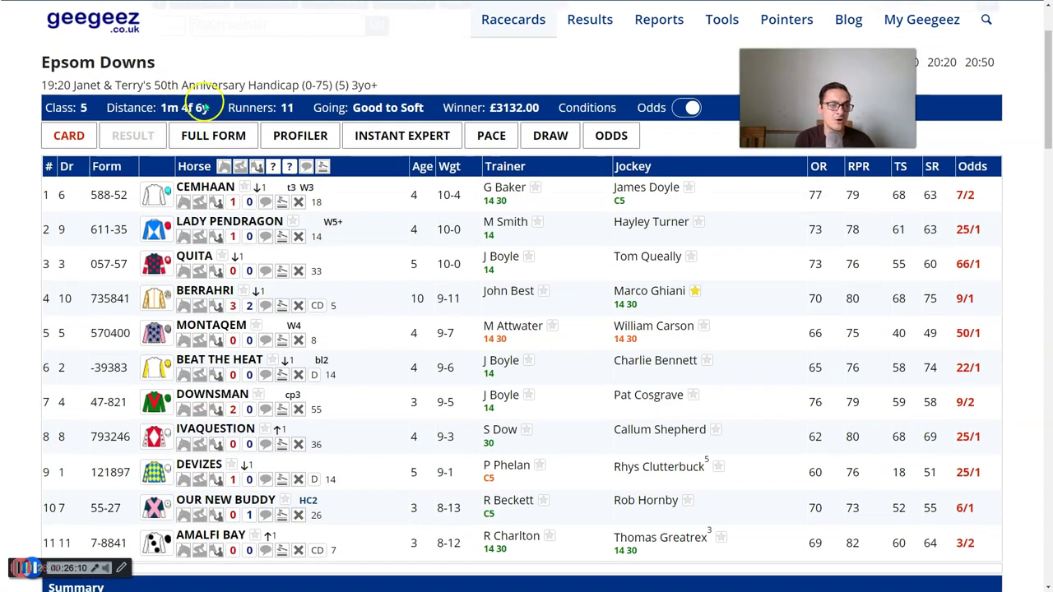
scroll(164, 346, "down", 2)
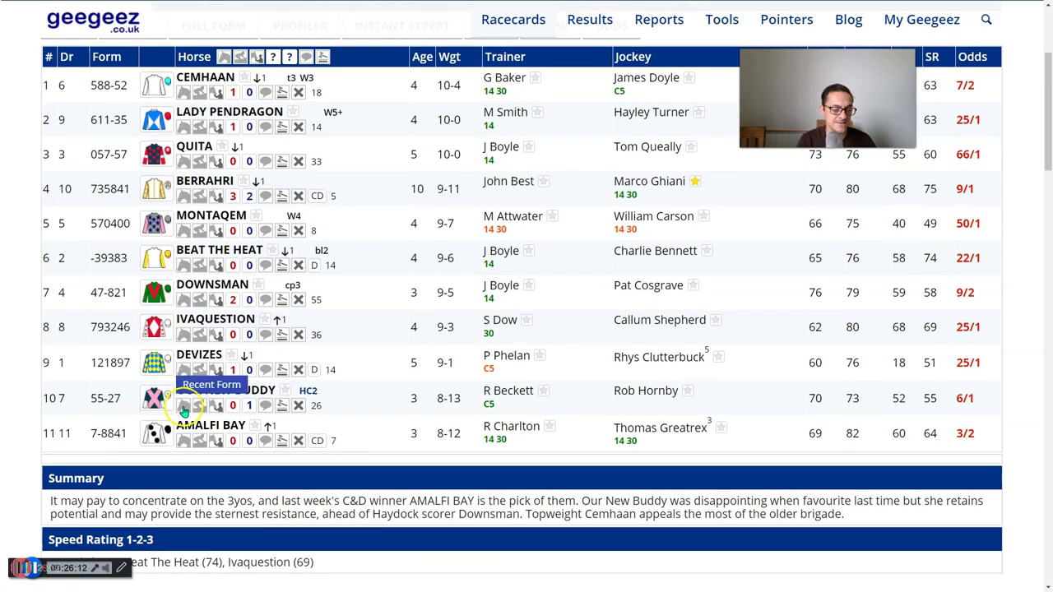
left_click(183, 409)
scroll(214, 378, "down", 1)
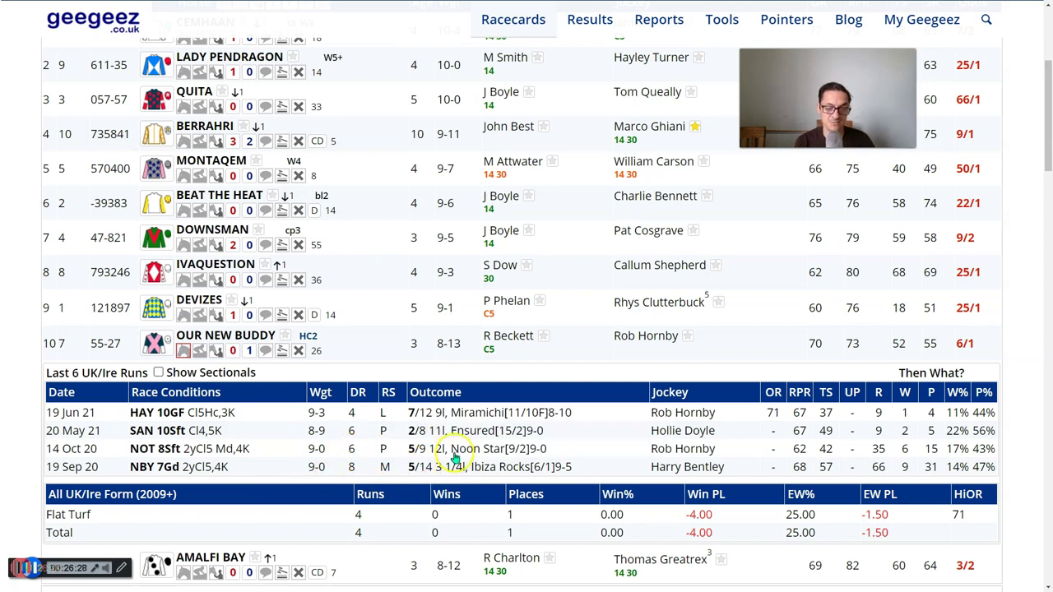
Examine the in-running comments and race conditions of Our New Buddy's last runs.
mouse_move(435, 455)
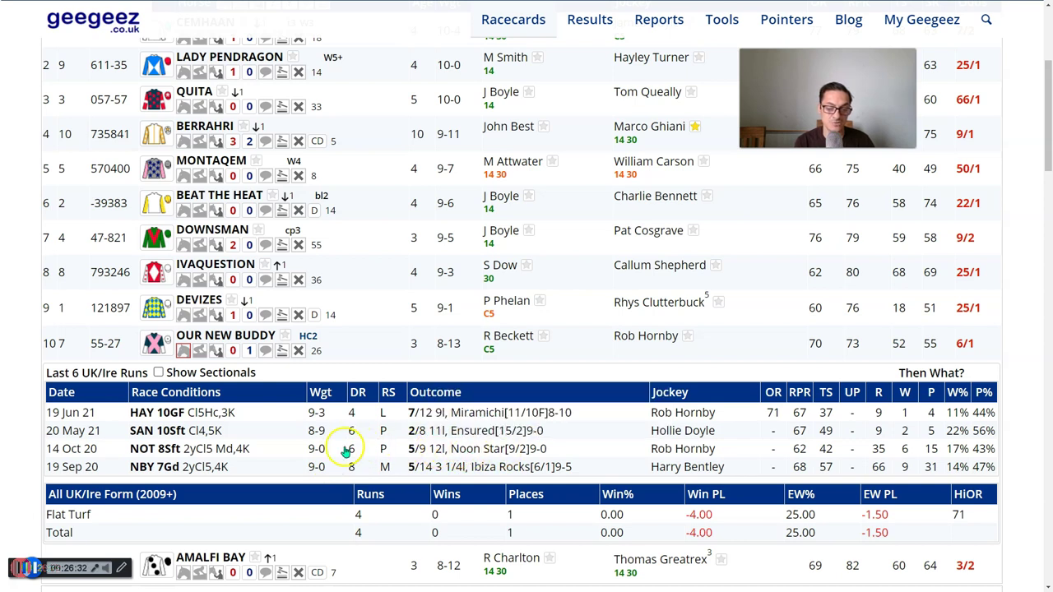
mouse_move(442, 436)
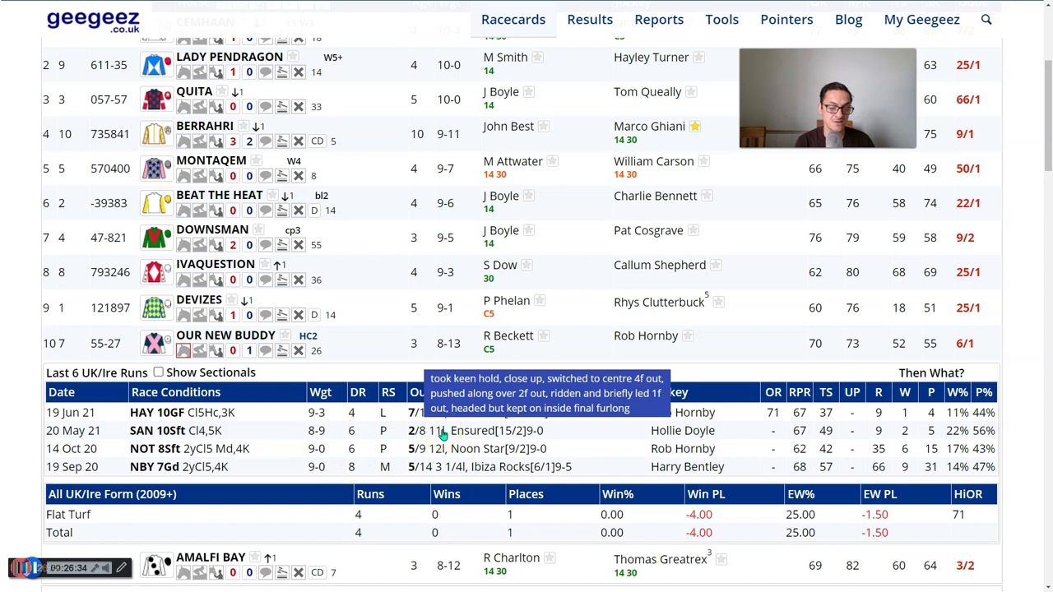
left_click(416, 433)
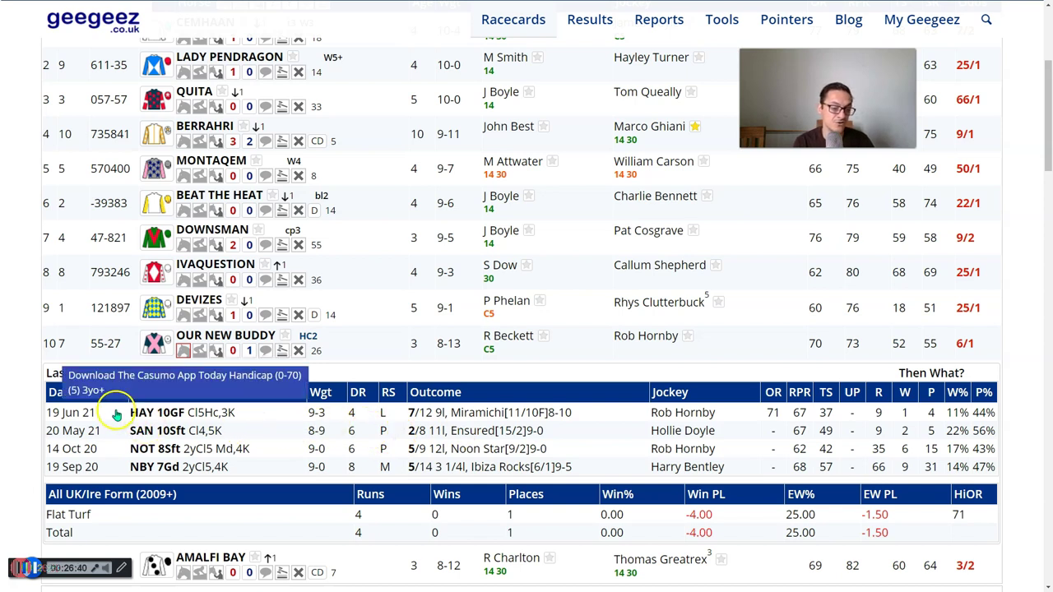
mouse_move(491, 417)
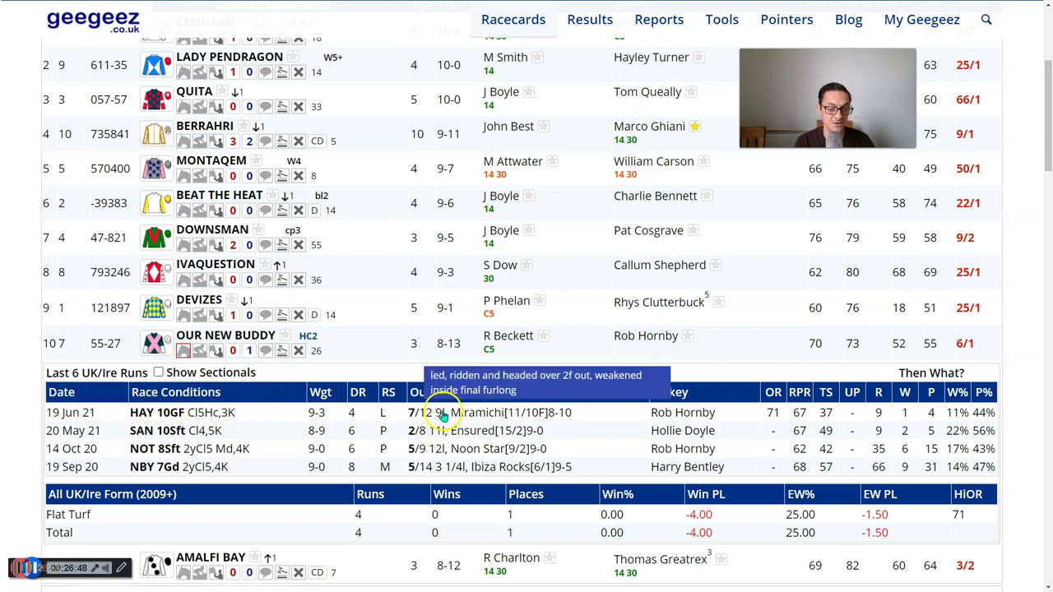
mouse_move(411, 417)
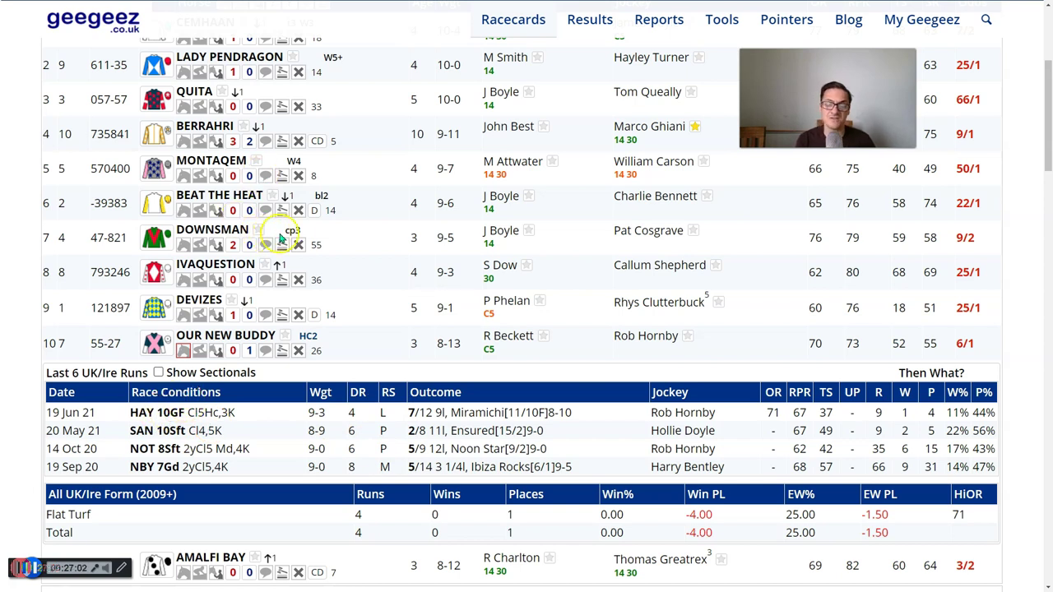
Open the Profiler for the 19:20 race and show the sire record for Our New Buddy.
scroll(280, 238, "up", 1)
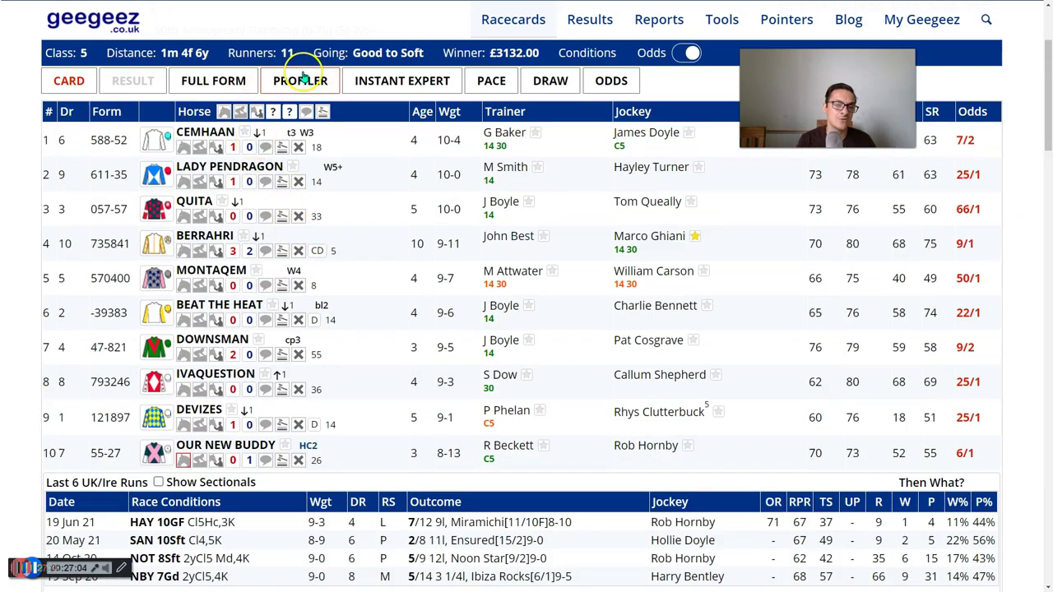
scroll(293, 74, "up", 1)
left_click(300, 108)
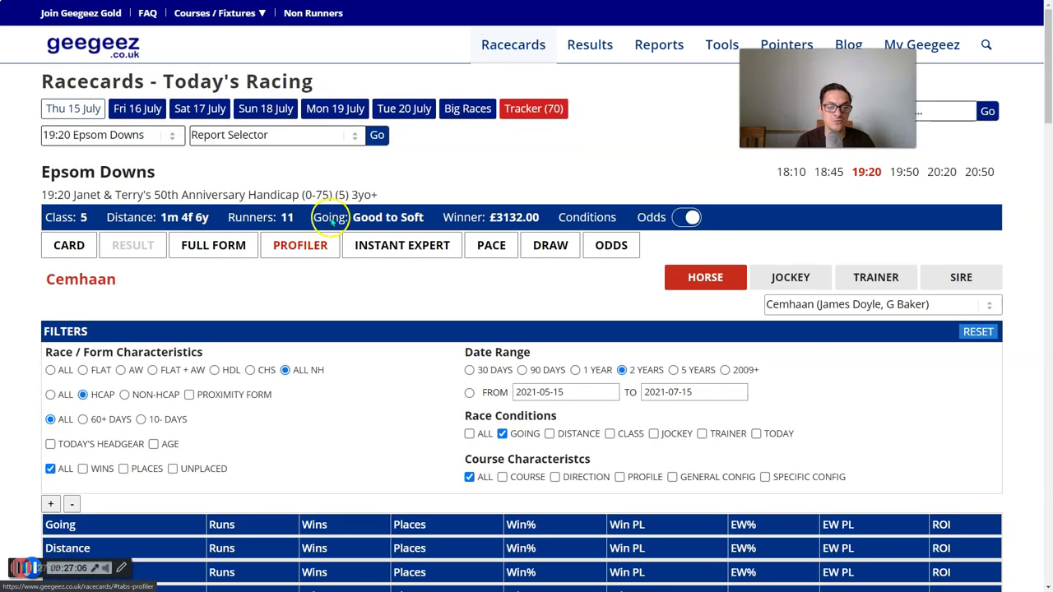
scroll(330, 214, "down", 1)
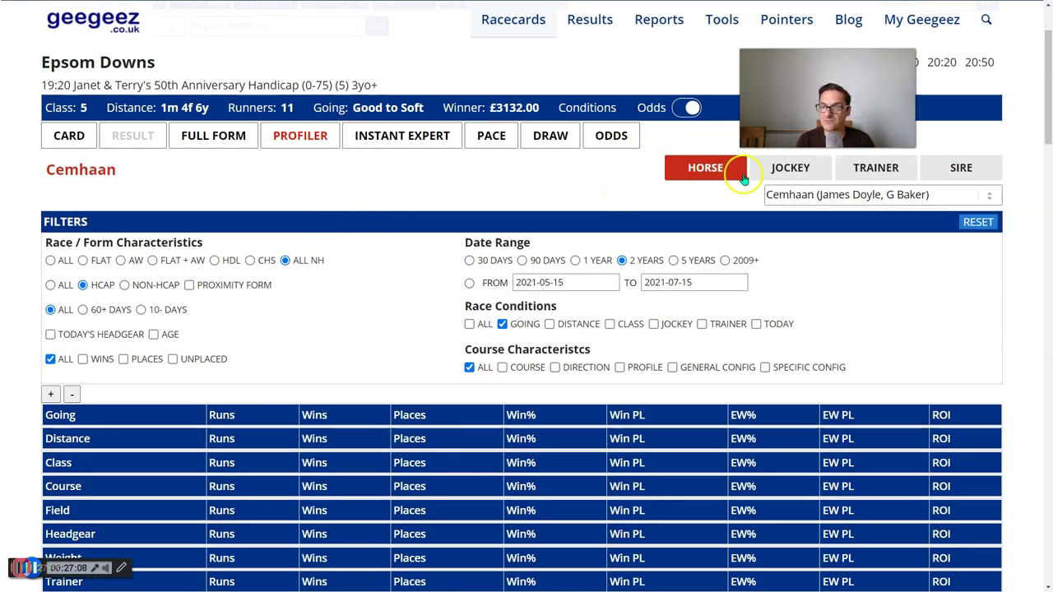
left_click(944, 181)
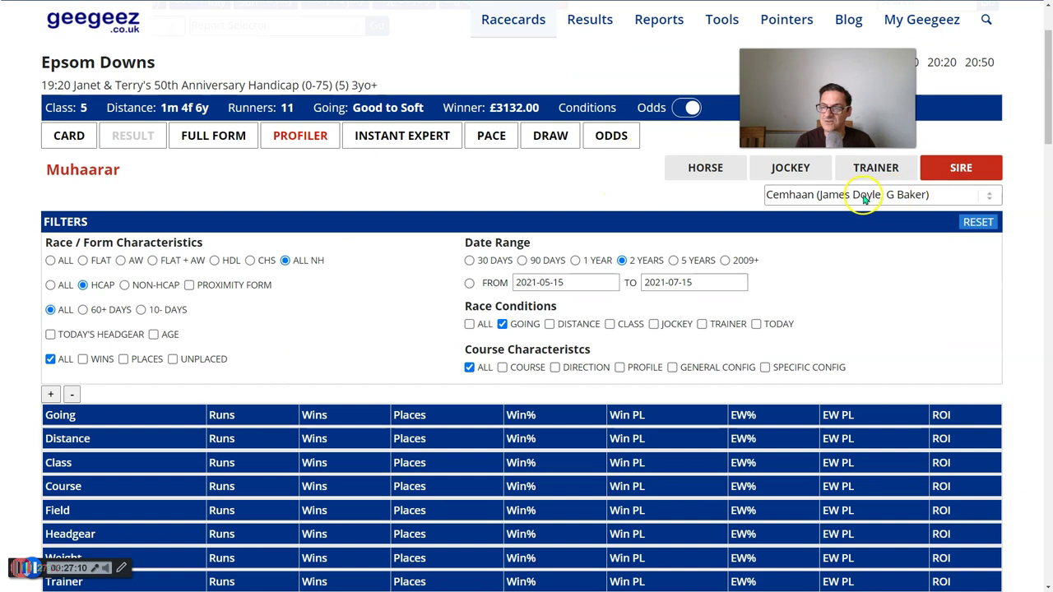
left_click(865, 198)
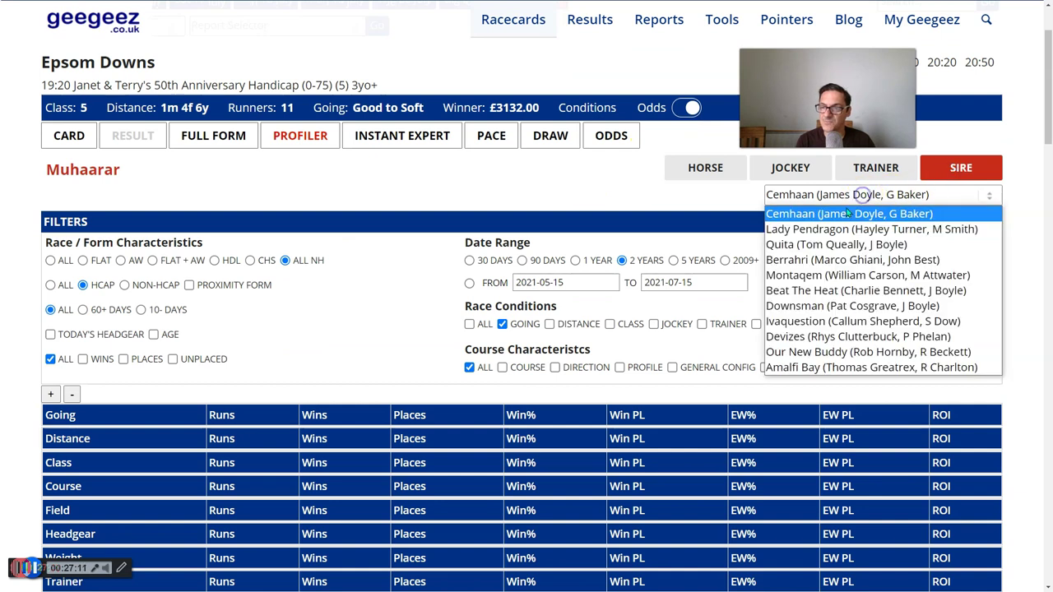
left_click(832, 353)
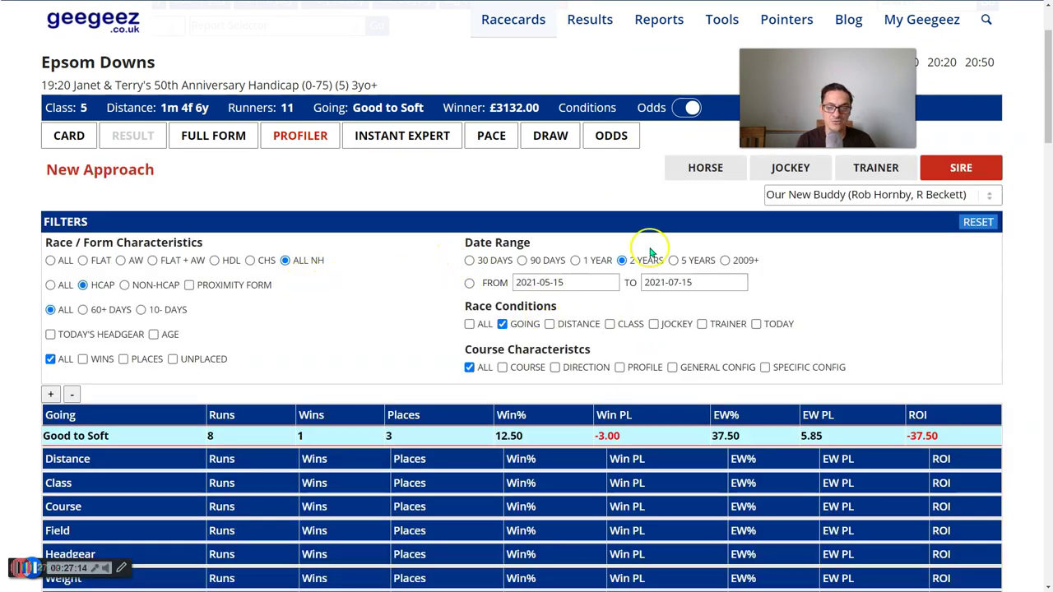
Reset the Profiler filters, and collapse all the result tables while keeping the filter options shown.
left_click(977, 223)
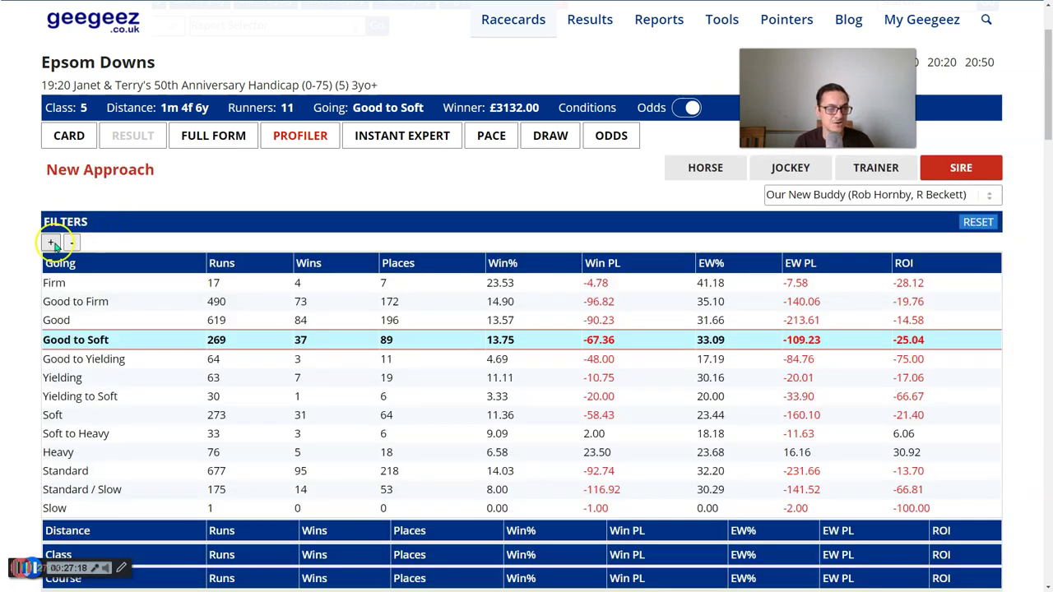
left_click(70, 243)
left_click(84, 225)
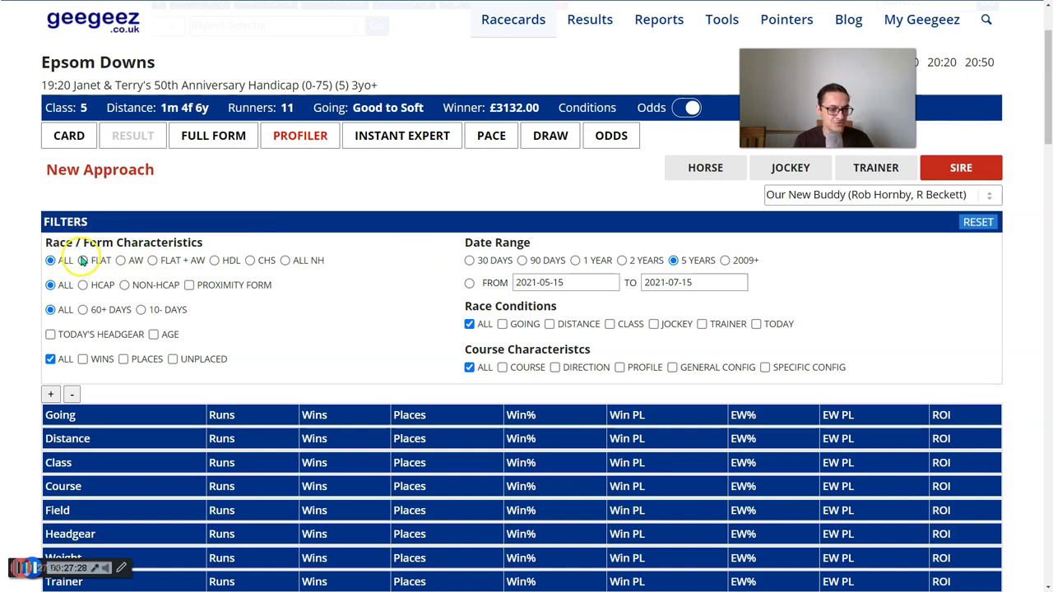
Filter New Approach's sire record to Flat handicaps matching the runner's age and today's distance.
left_click(82, 261)
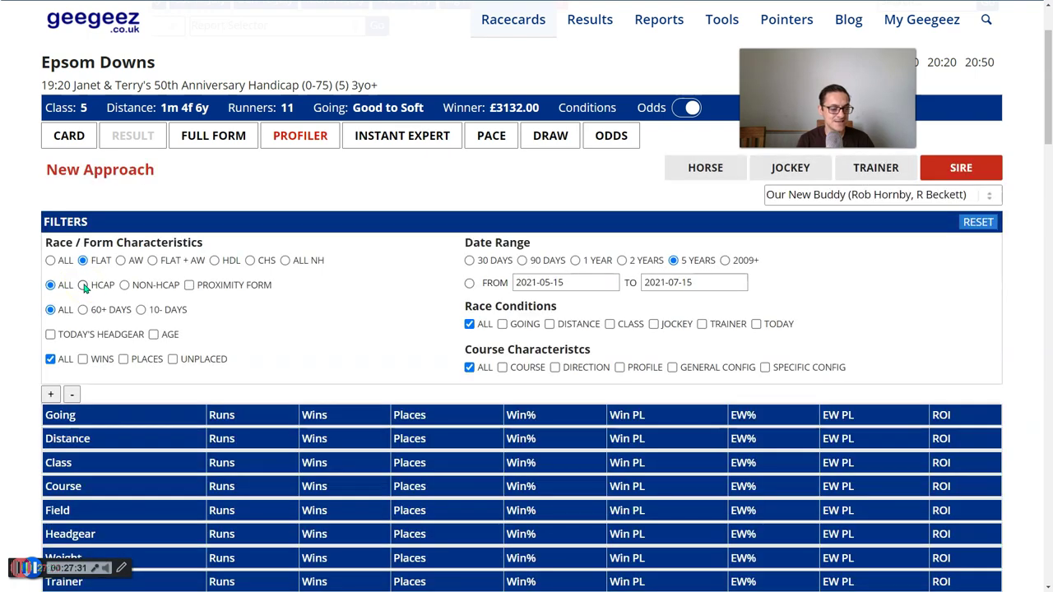
left_click(83, 285)
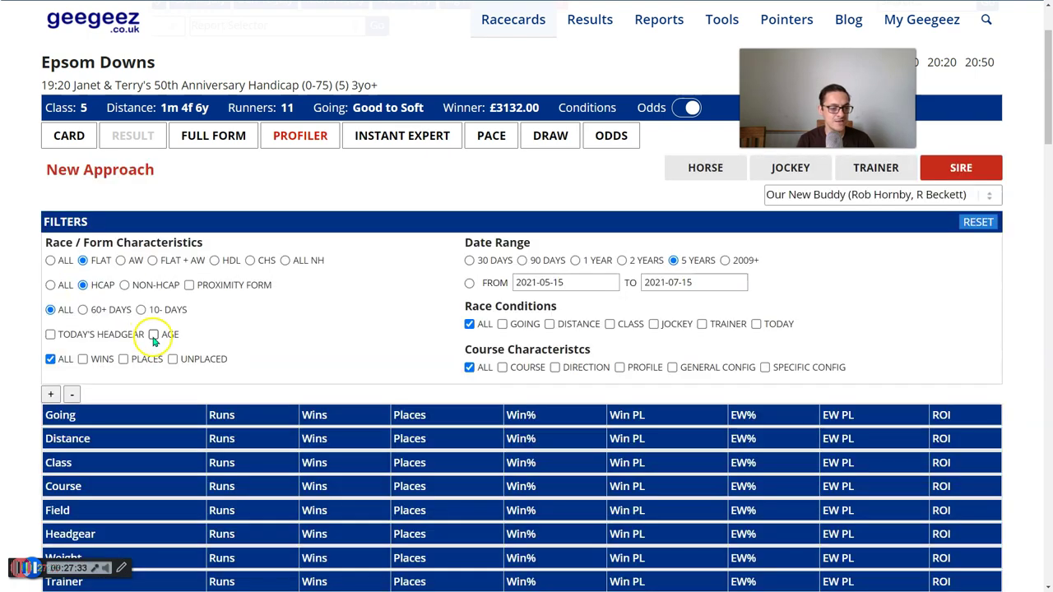
left_click(154, 335)
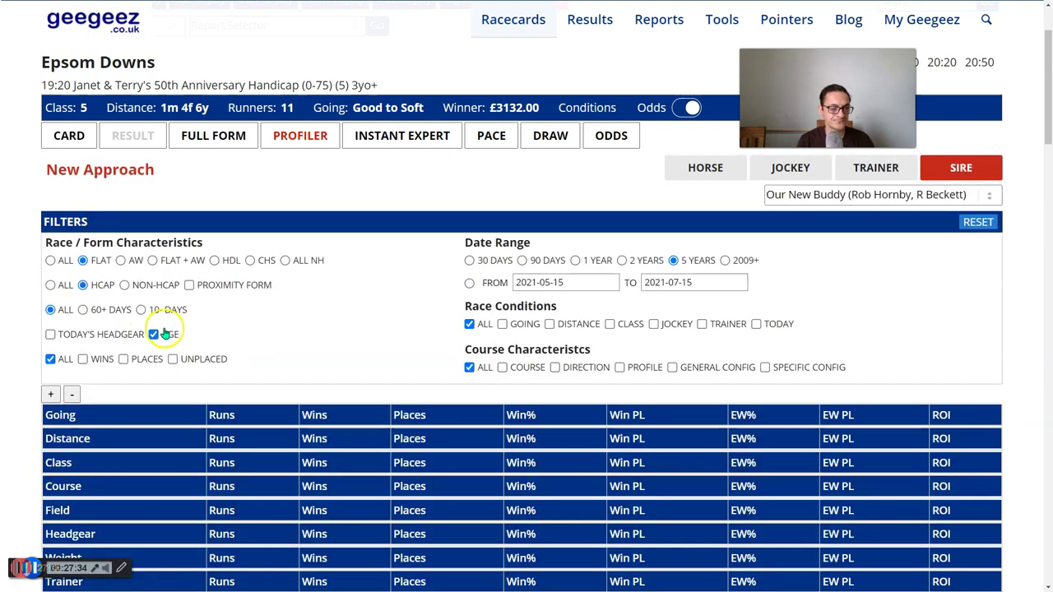
left_click(549, 324)
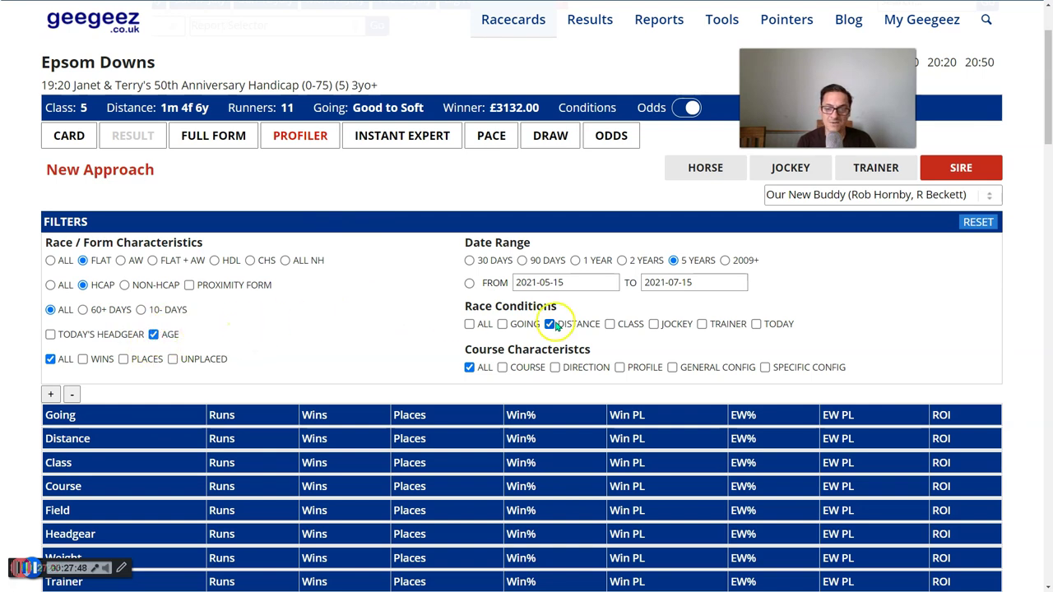
Expand all the Profiler result tables and examine the sire's going, distance, class and course records.
left_click(50, 394)
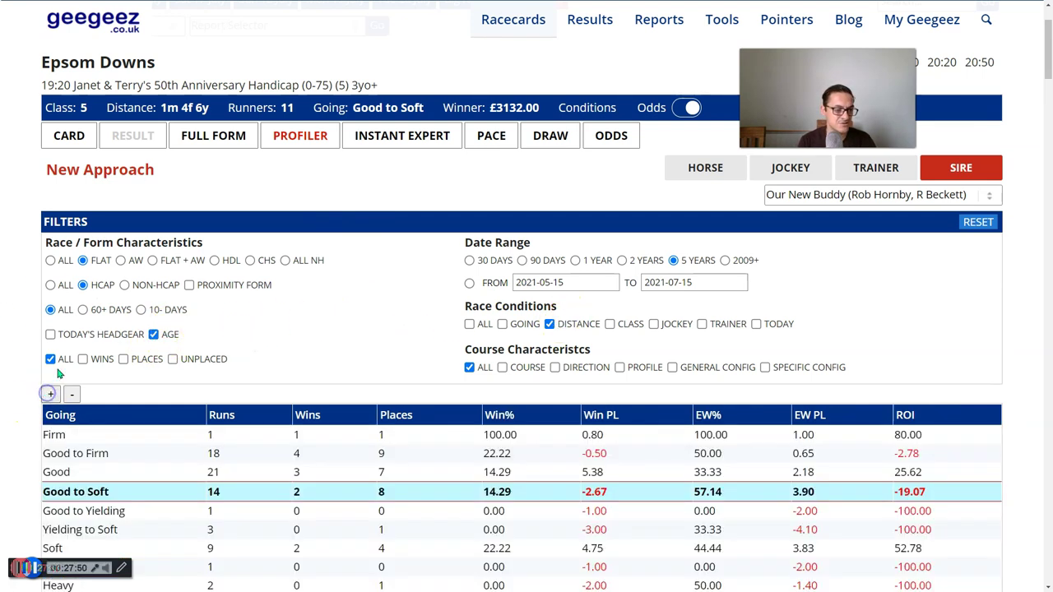
scroll(348, 306, "down", 2)
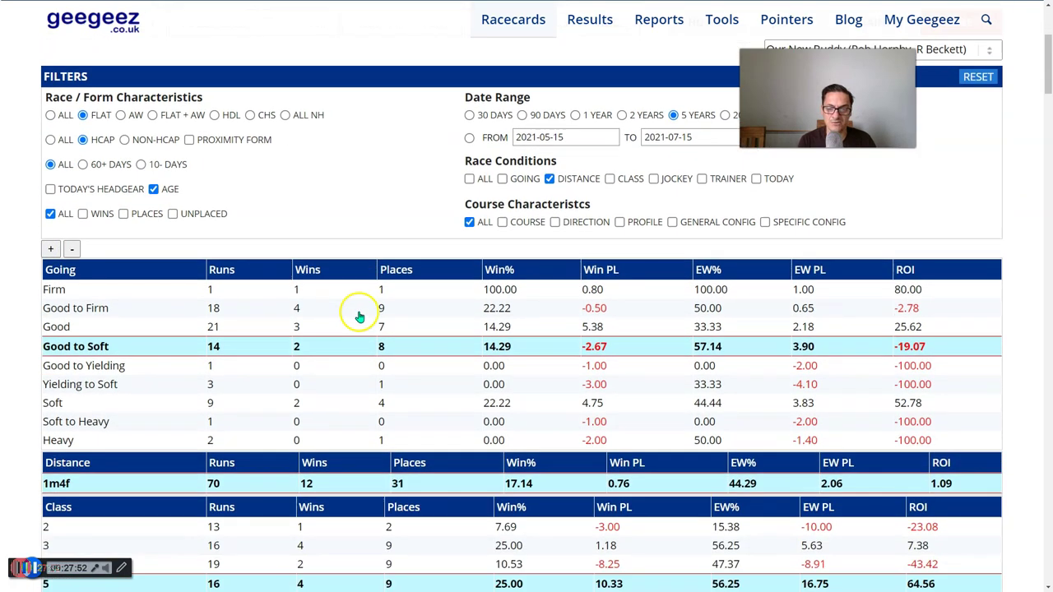
scroll(370, 290, "down", 2)
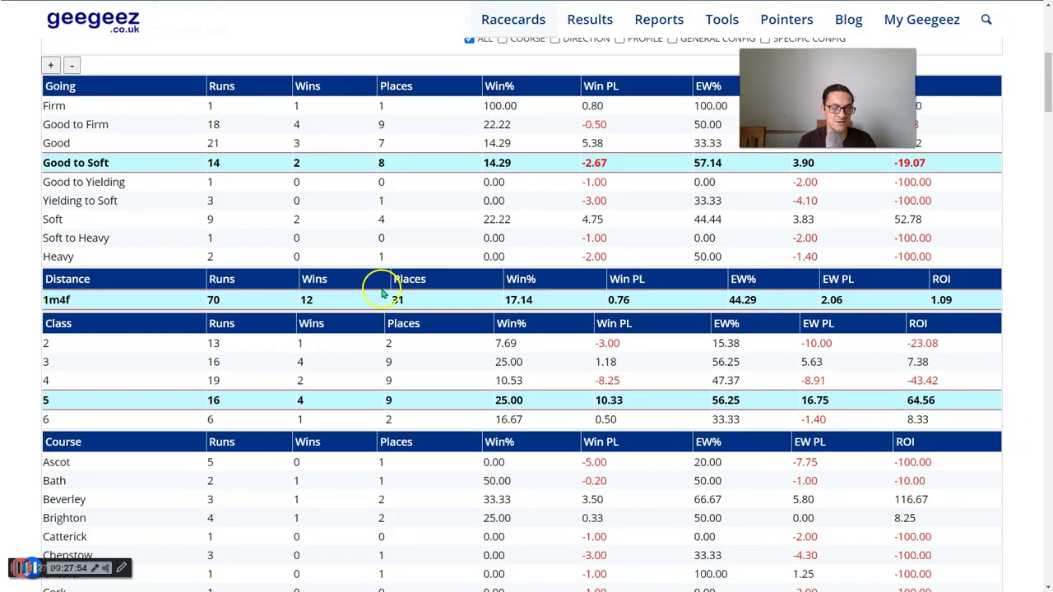
scroll(172, 289, "down", 2)
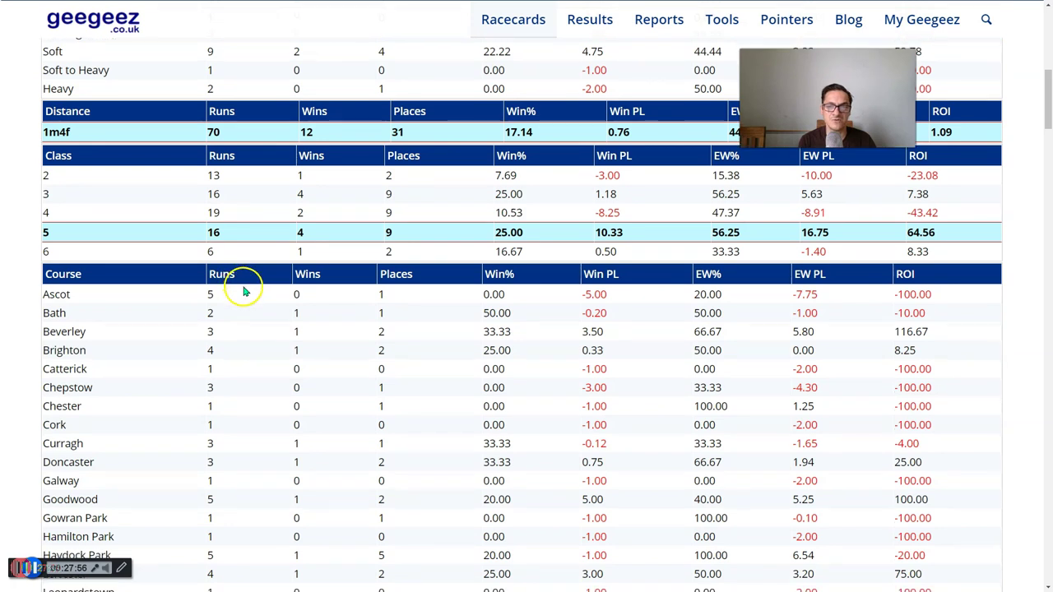
scroll(245, 291, "up", 2)
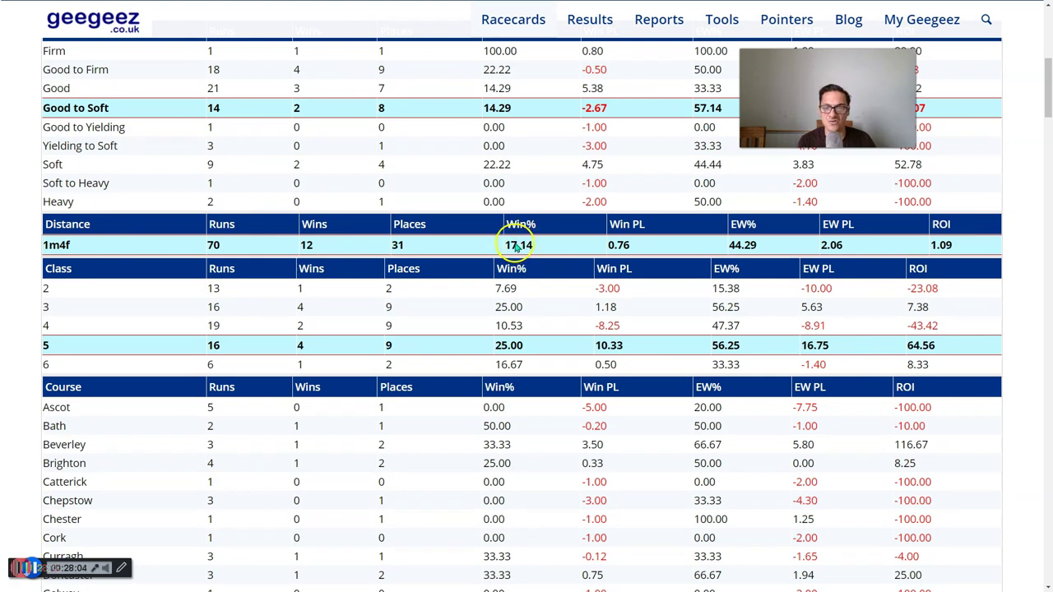
scroll(516, 250, "up", 1)
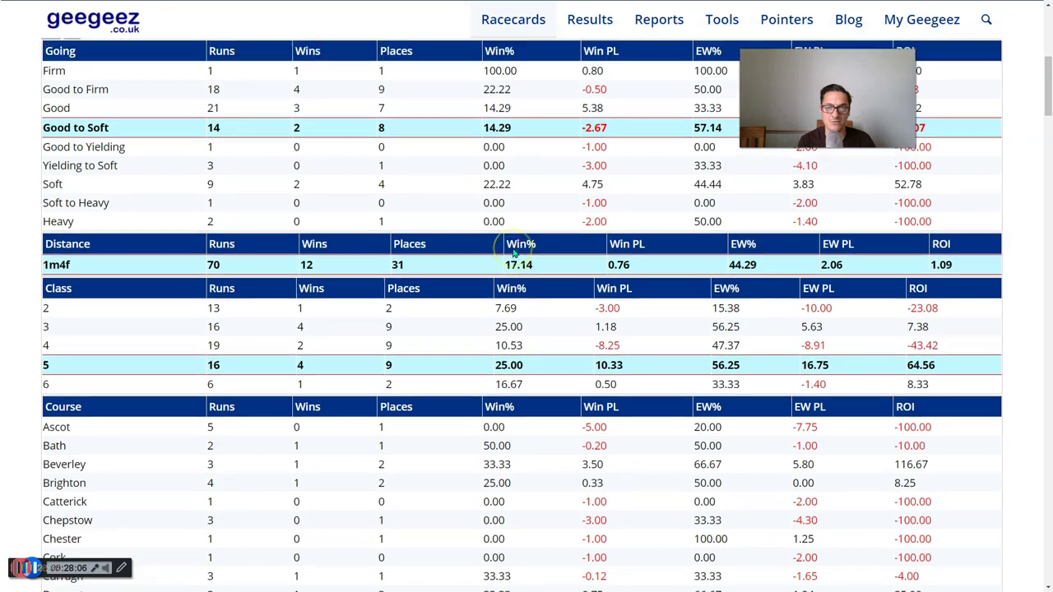
Open the Full Form for the 19:20 race and show the sire record for Our New Buddy.
scroll(514, 253, "up", 10)
left_click(190, 251)
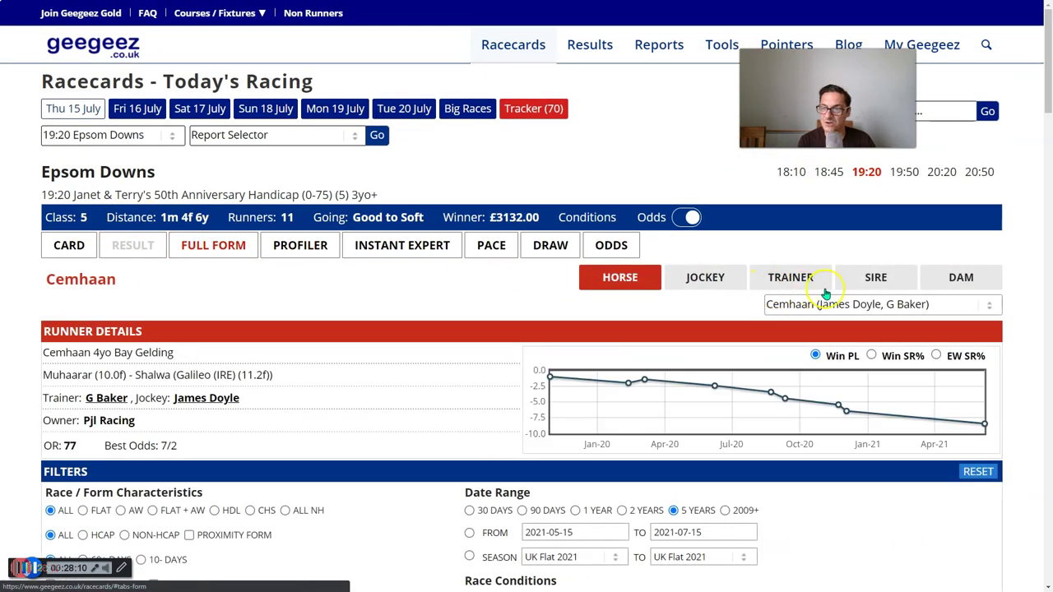
left_click(897, 277)
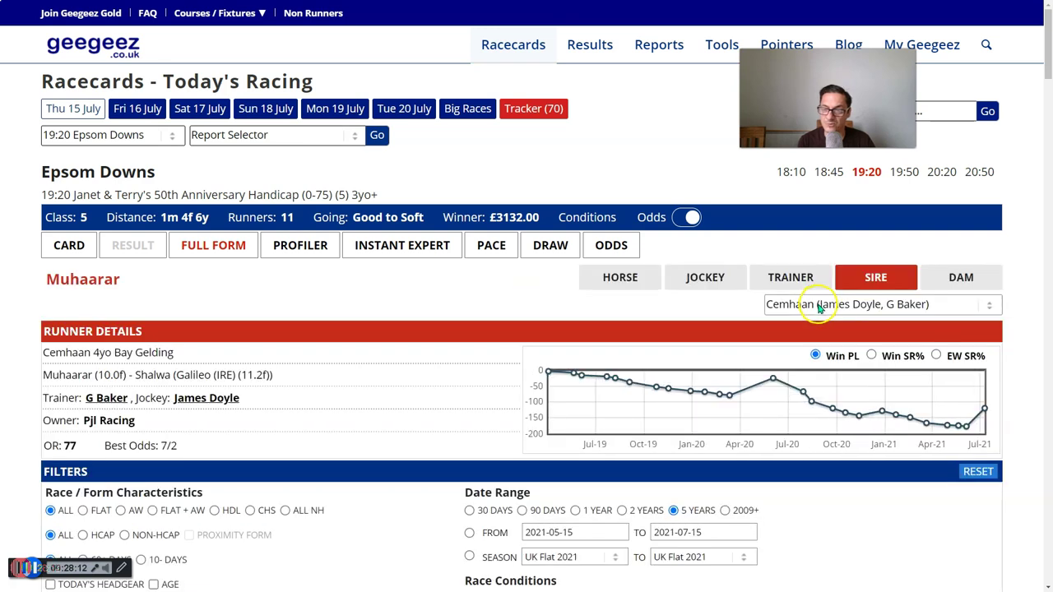
left_click(819, 306)
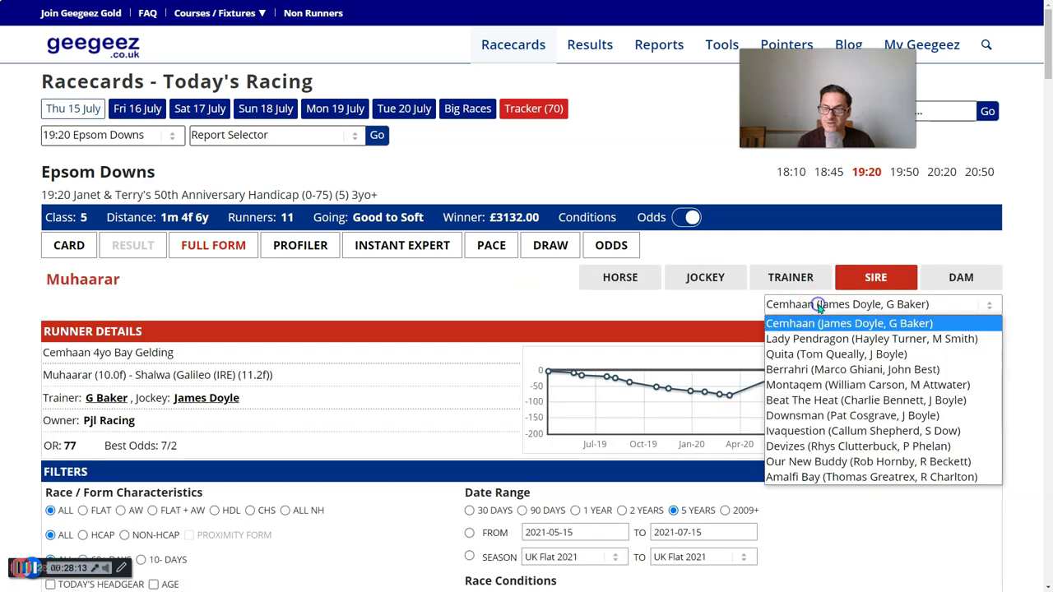
left_click(823, 462)
Limit the sire's Full Form race record to Flat and all-weather races and review the table.
scroll(337, 310, "down", 5)
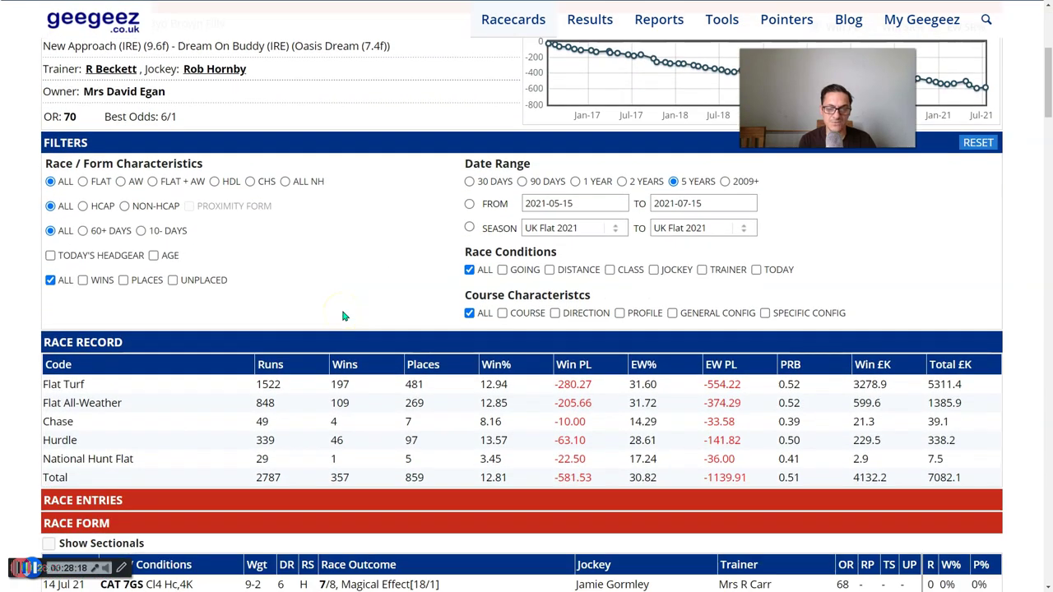
scroll(344, 316, "down", 1)
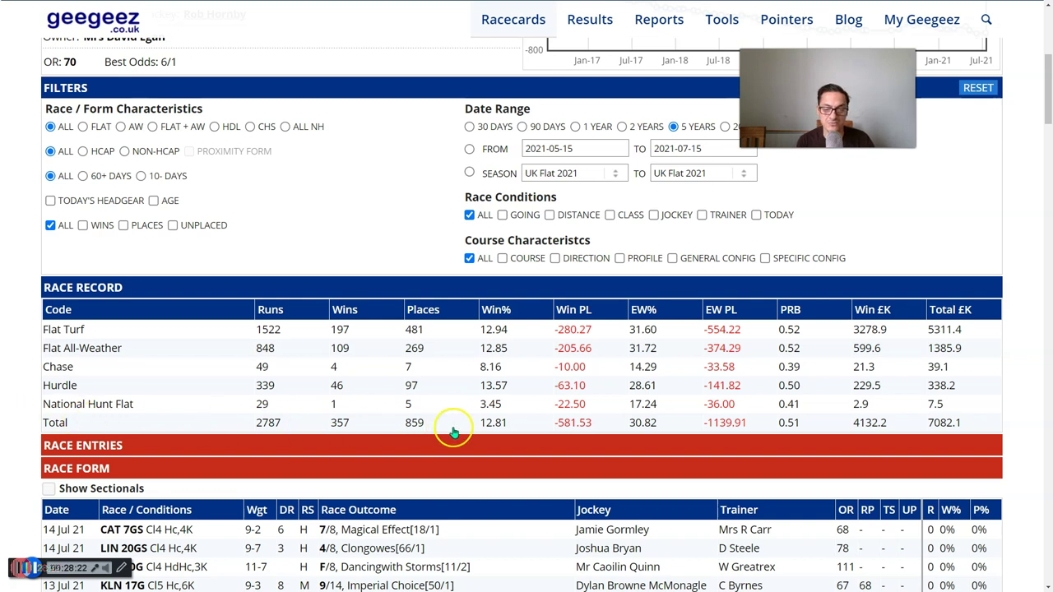
scroll(165, 329, "up", 1)
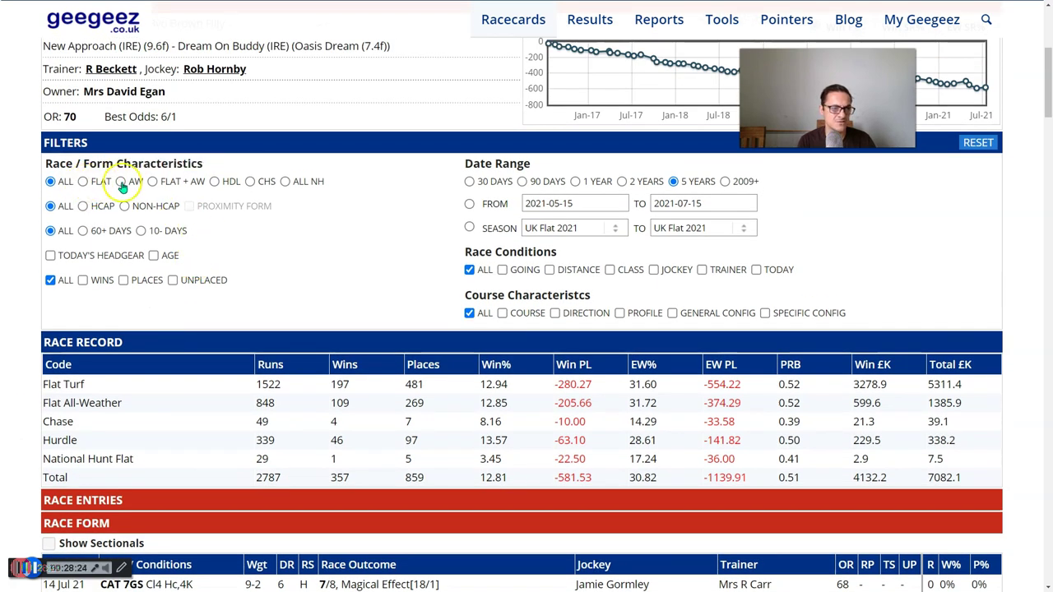
left_click(152, 181)
scroll(283, 287, "down", 2)
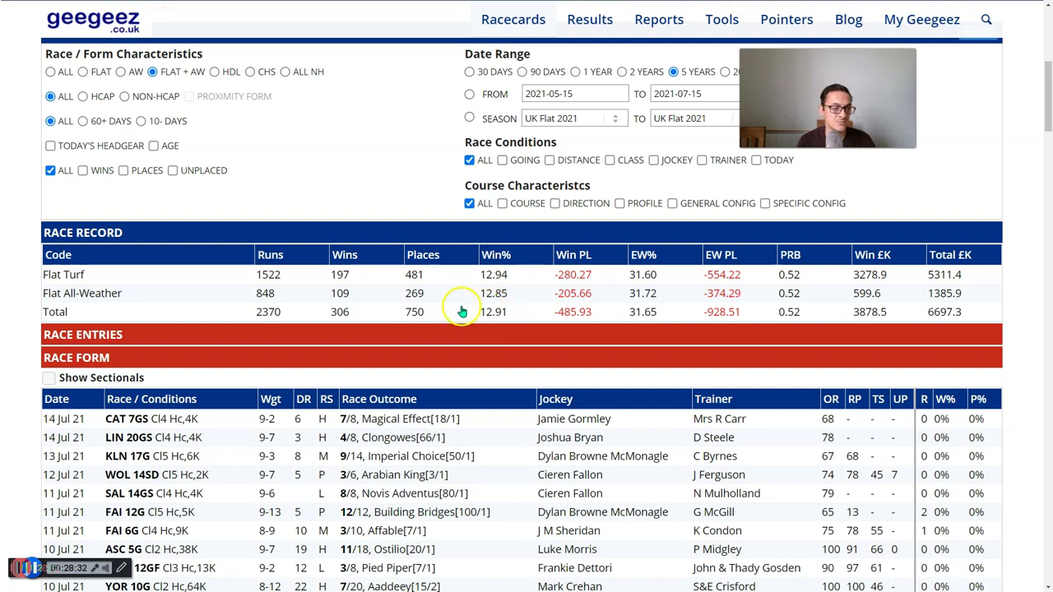
Return to the Profiler for the race and show Cemhaan's sire record with all result tables expanded.
scroll(463, 312, "up", 5)
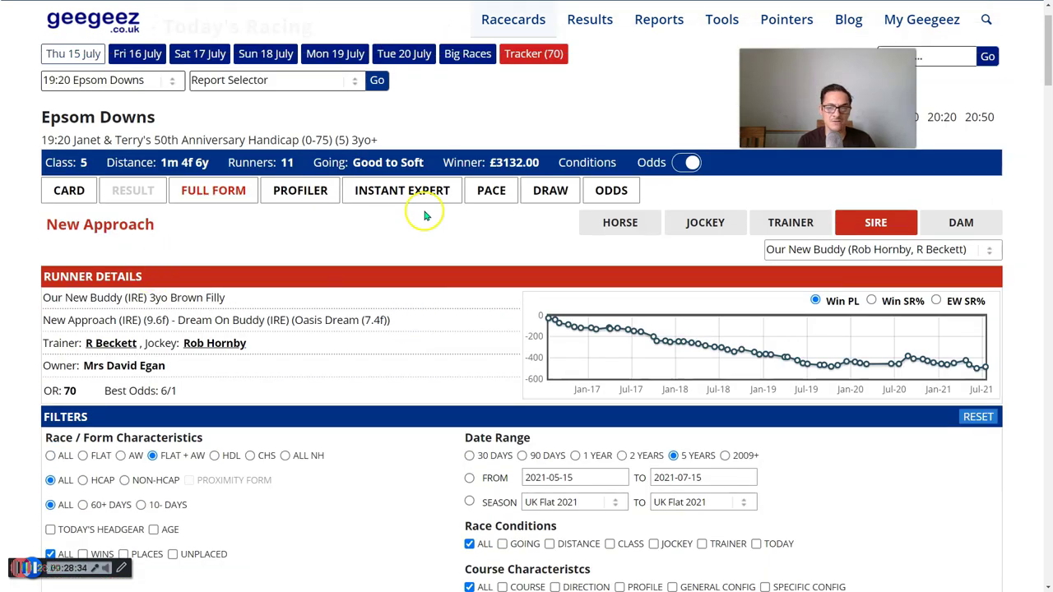
left_click(303, 192)
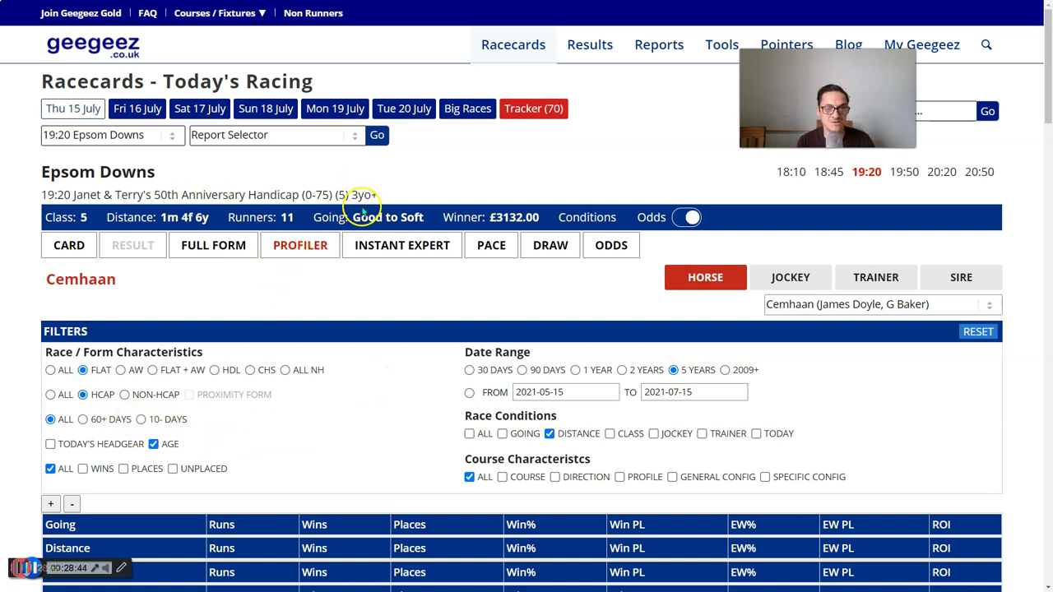
scroll(360, 390, "down", 3)
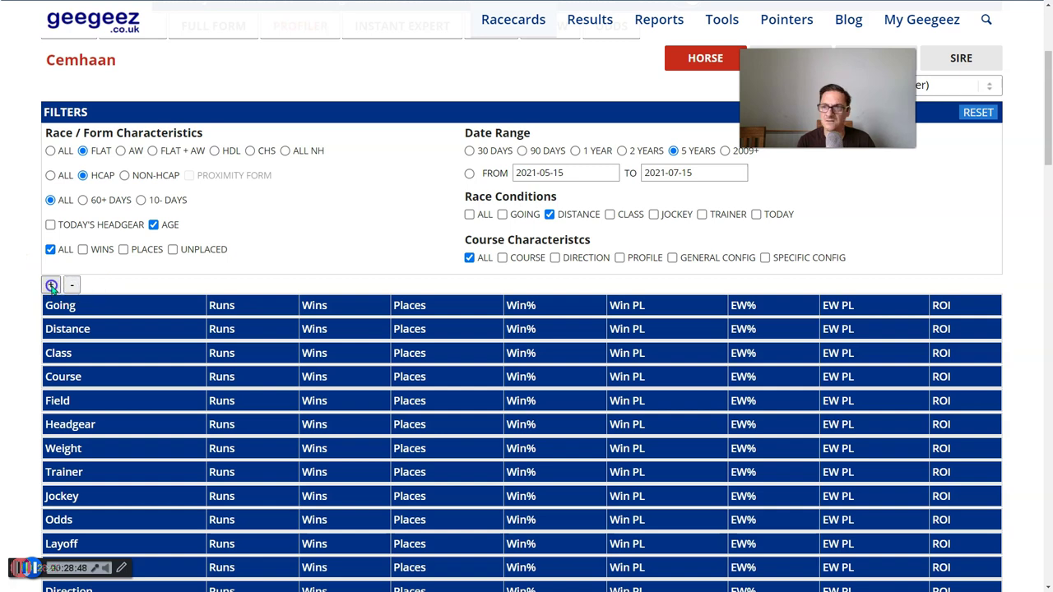
left_click(956, 64)
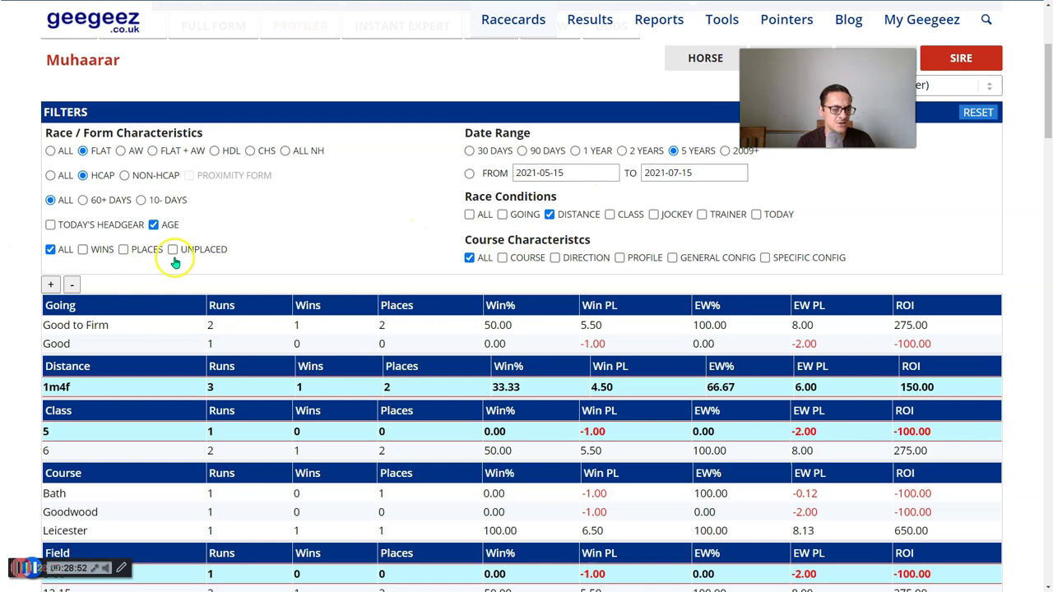
scroll(170, 254, "down", 1)
scroll(265, 265, "up", 2)
scroll(265, 265, "up", 1)
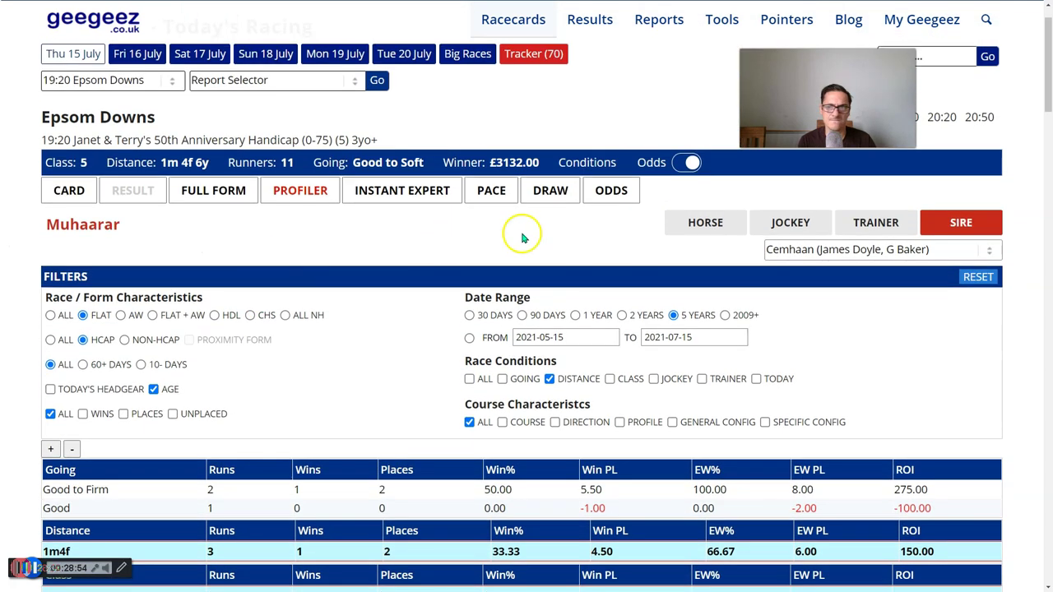
Switch the Profiler to Our New Buddy and examine the sire's going, distance and class figures.
left_click(873, 249)
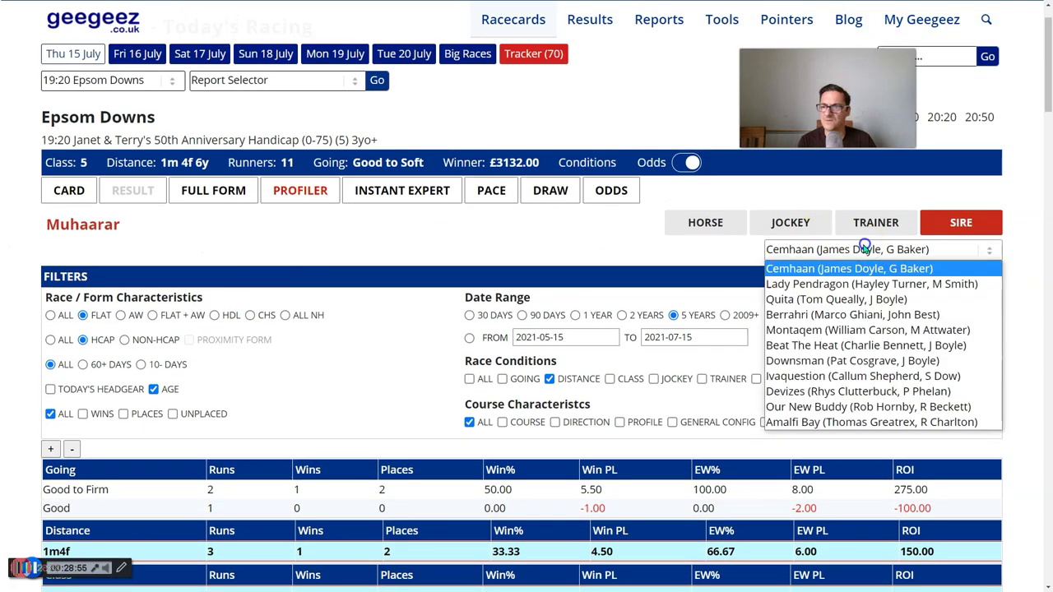
left_click(821, 406)
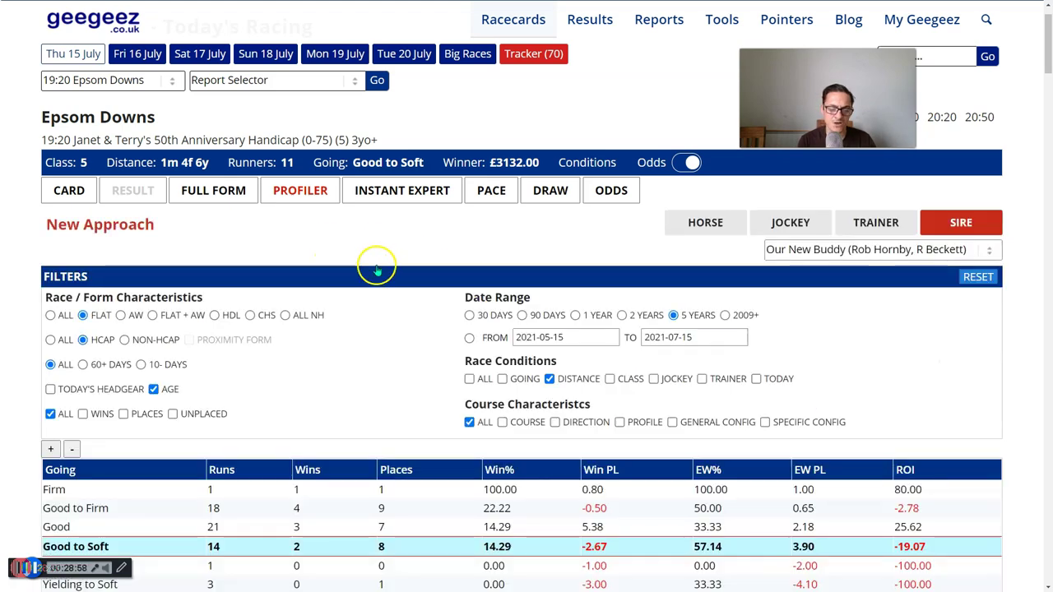
scroll(376, 271, "down", 3)
scroll(376, 271, "down", 2)
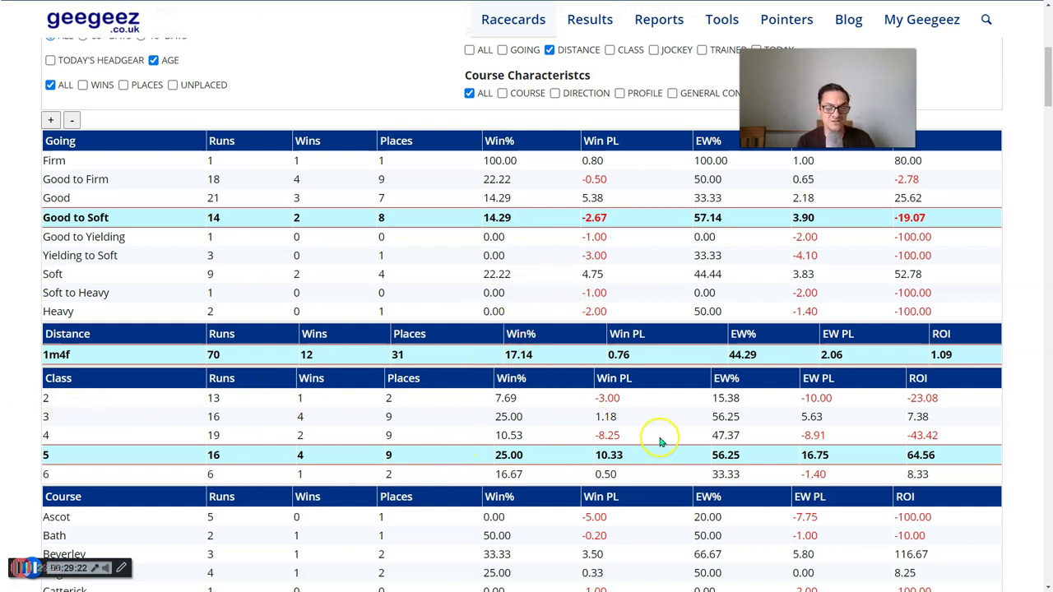
scroll(752, 404, "down", 5)
scroll(743, 348, "up", 9)
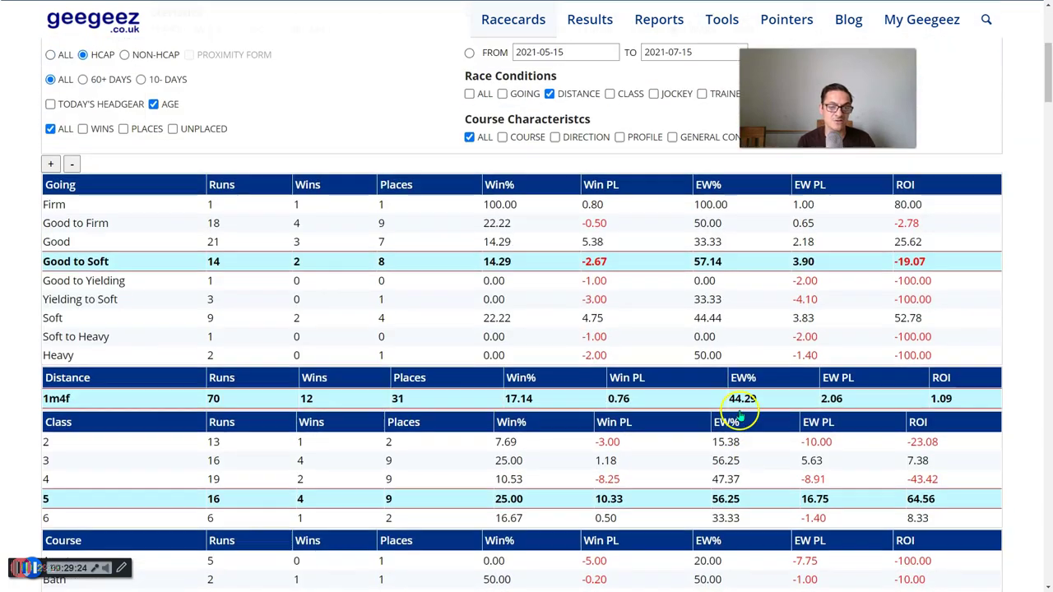
Return to the 19:20 race card and hide the recent form of Our New Buddy.
scroll(733, 411, "up", 1)
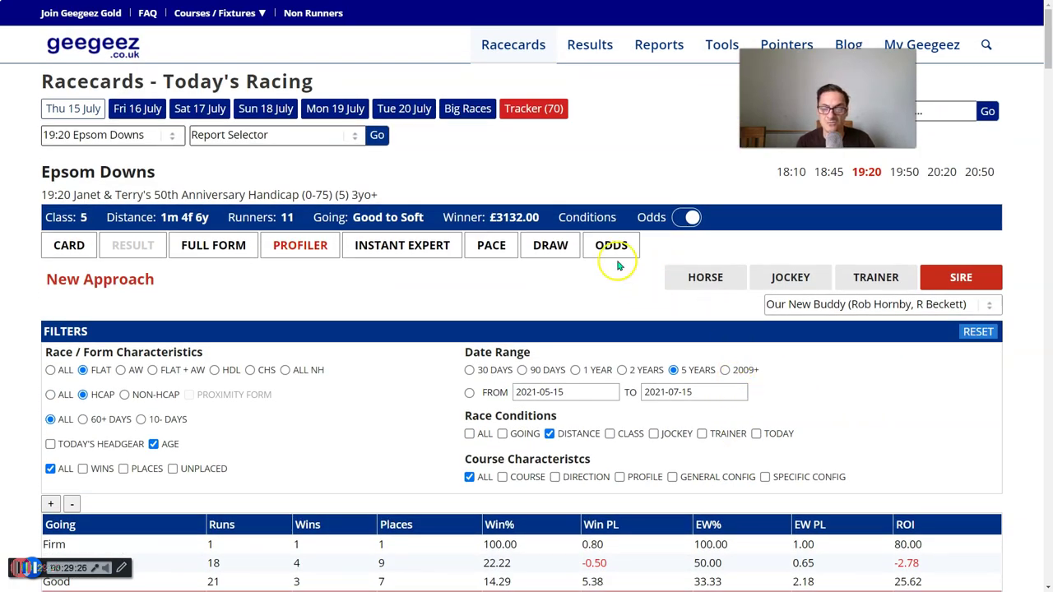
left_click(71, 246)
scroll(315, 292, "down", 3)
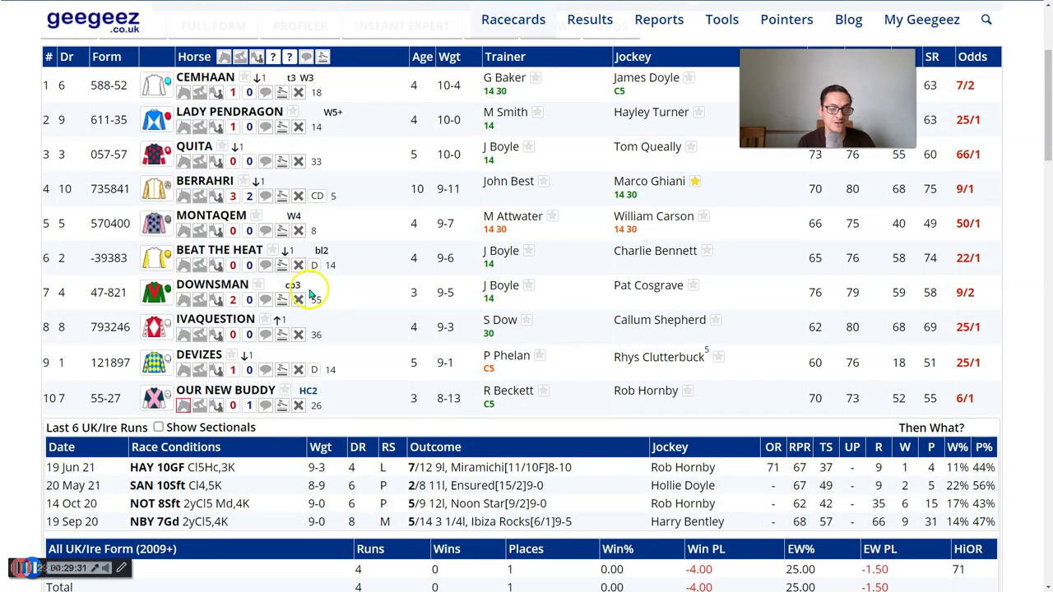
left_click(182, 406)
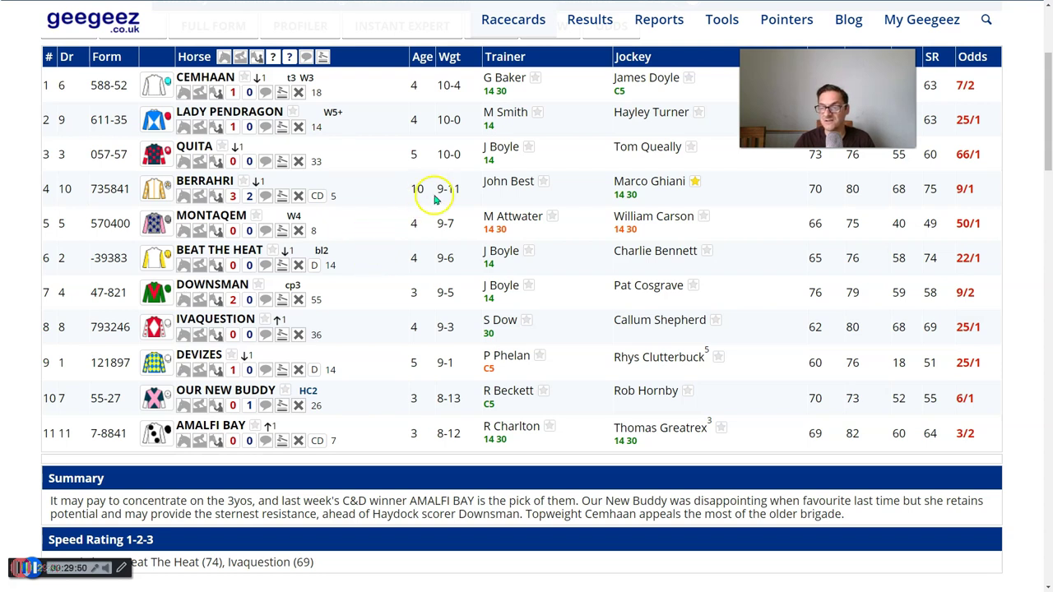
Show the trainer form for Our New Buddy, examine its form periods and snippets, and close it.
scroll(353, 249, "down", 1)
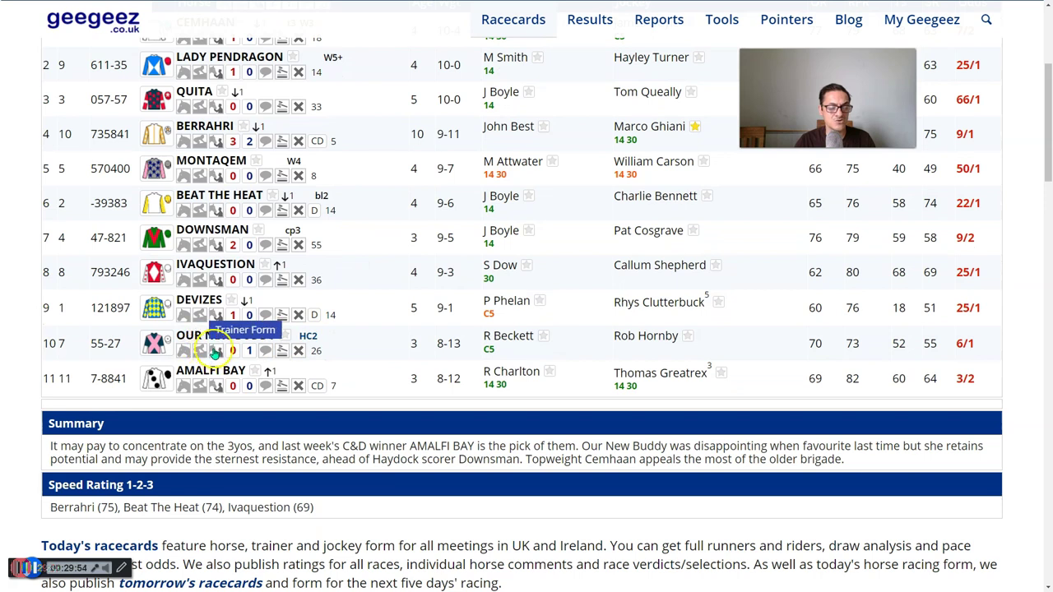
left_click(216, 353)
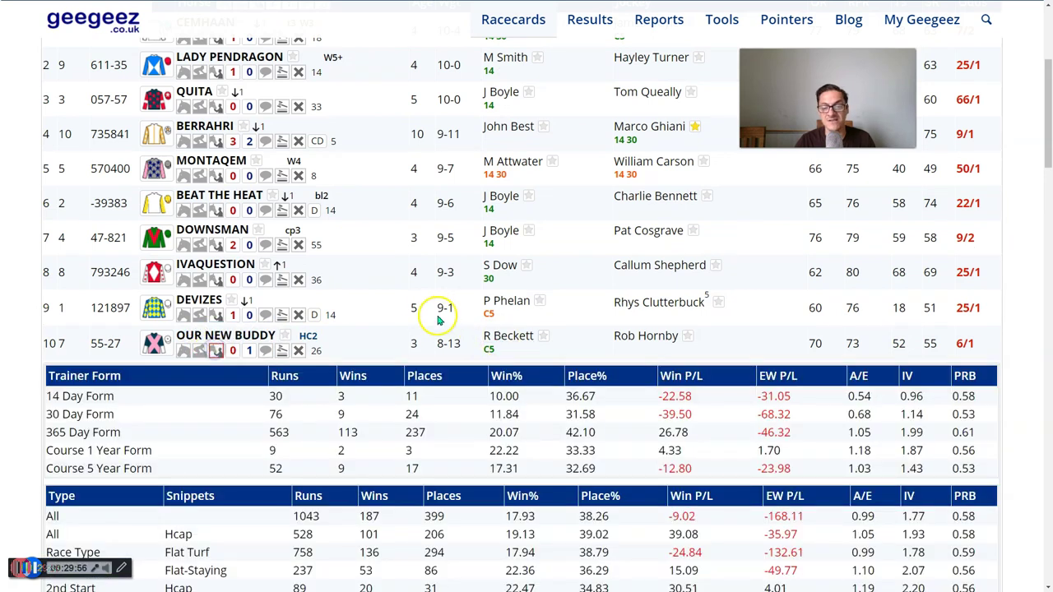
scroll(411, 305, "down", 2)
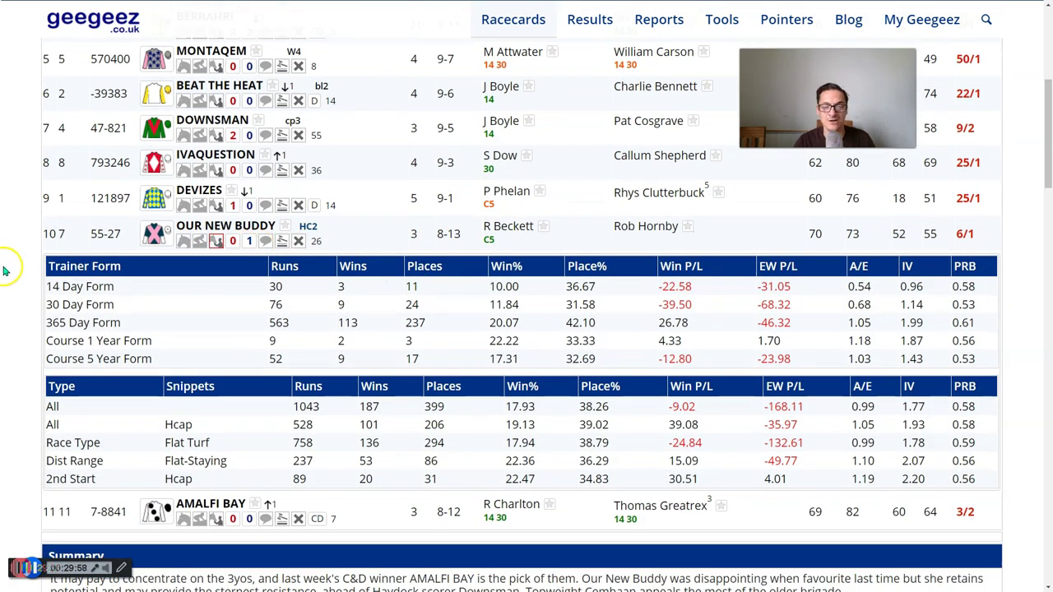
scroll(4, 270, "down", 1)
scroll(4, 270, "down", 1)
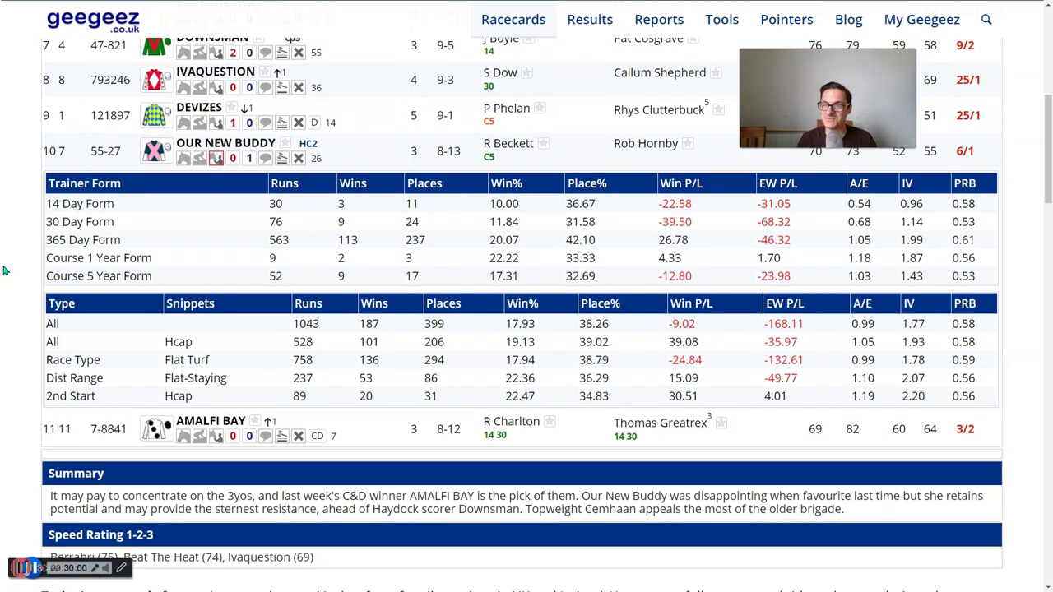
scroll(4, 270, "down", 1)
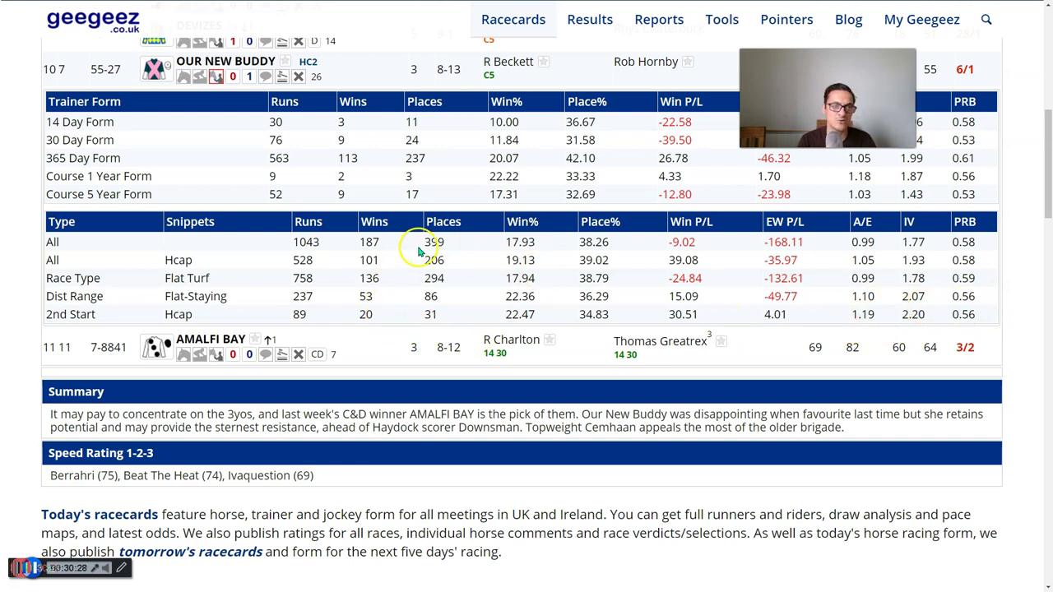
left_click(216, 77)
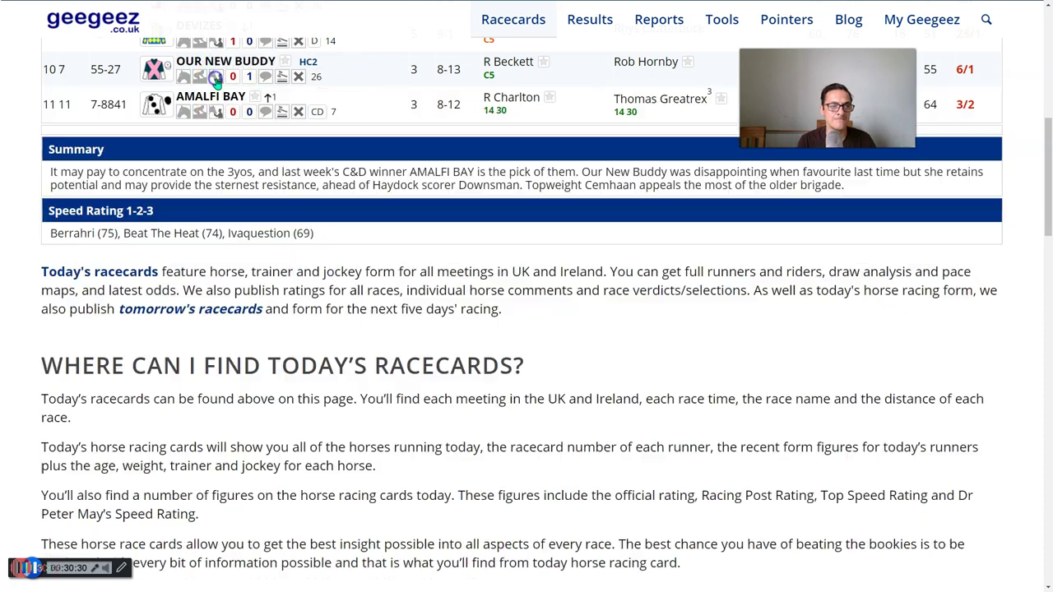
Reopen the trainer form tables for Our New Buddy on the 19:20 card and hide them again.
scroll(404, 189, "up", 3)
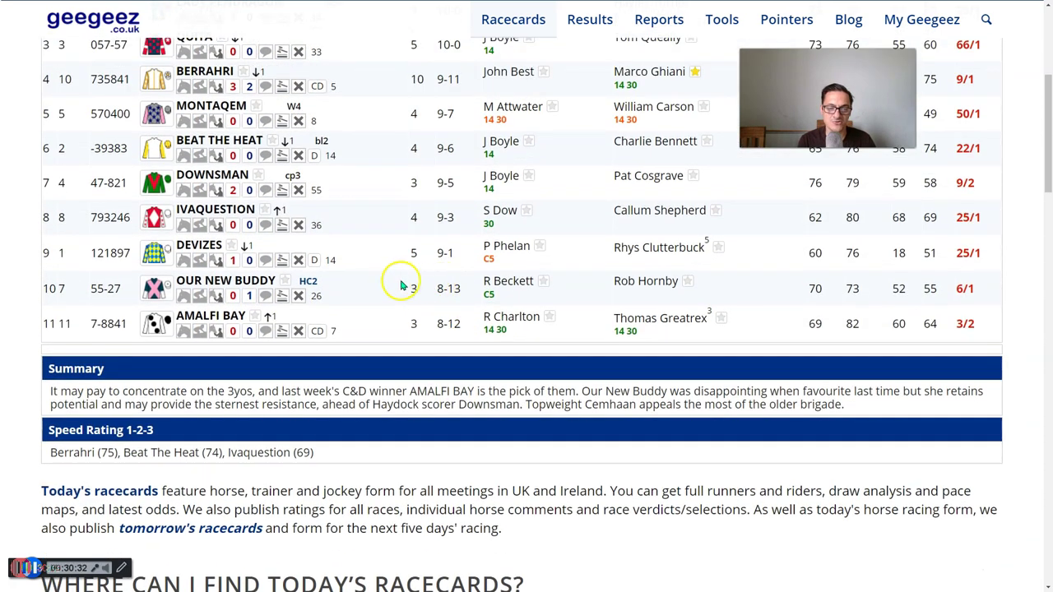
left_click(216, 296)
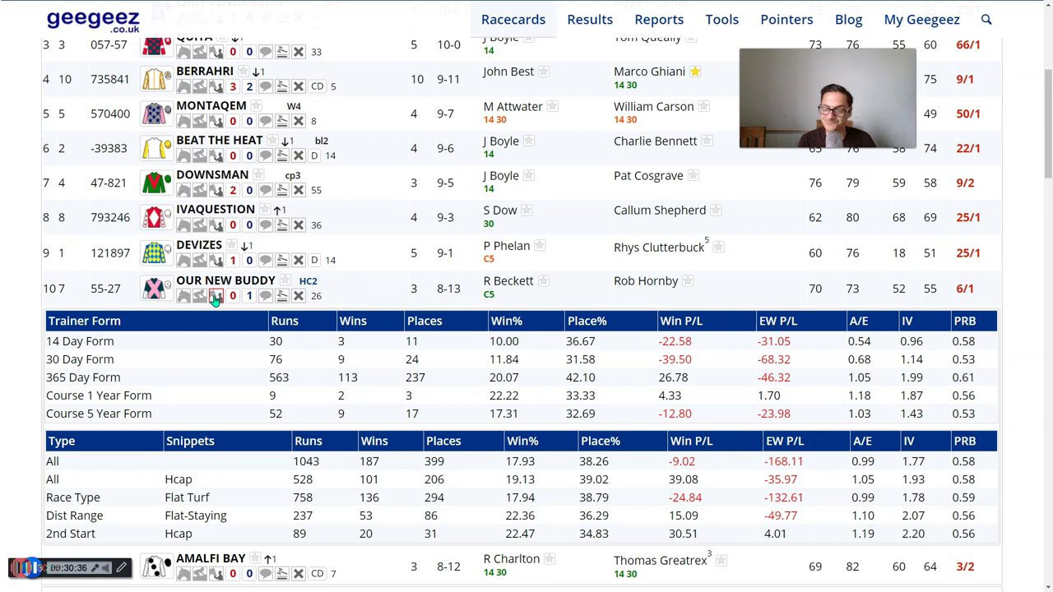
left_click(216, 296)
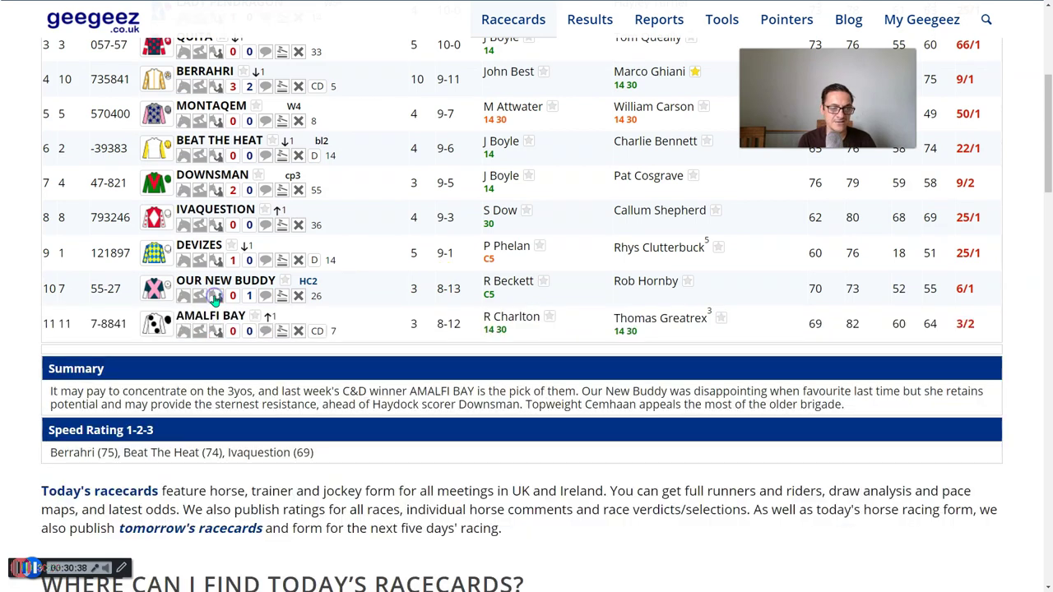
Show the bookmaker odds comparison for the 19:20 Epsom Downs race.
scroll(216, 300, "up", 5)
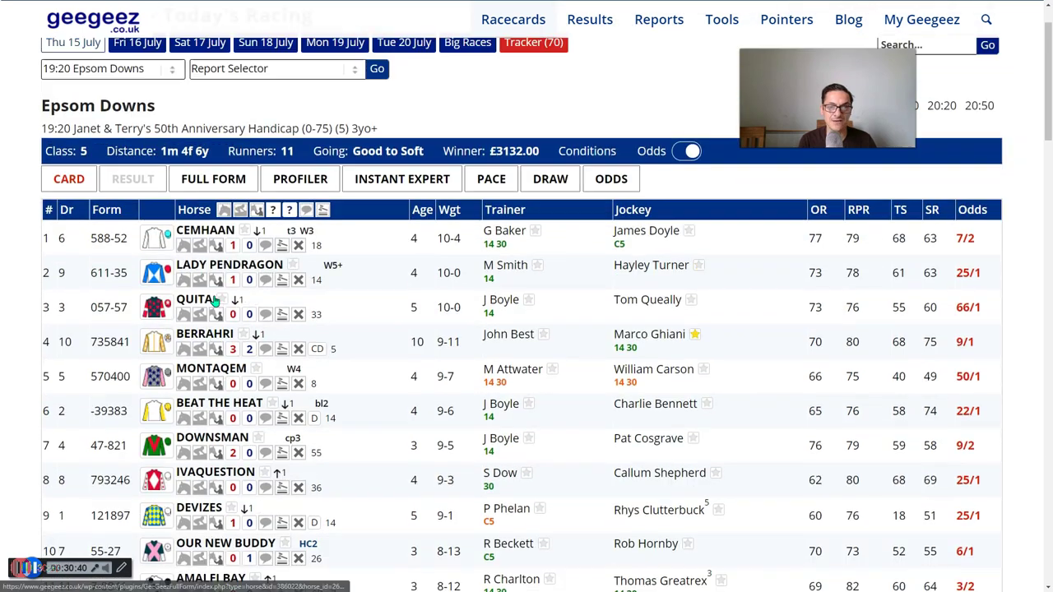
left_click(610, 190)
scroll(296, 207, "up", 1)
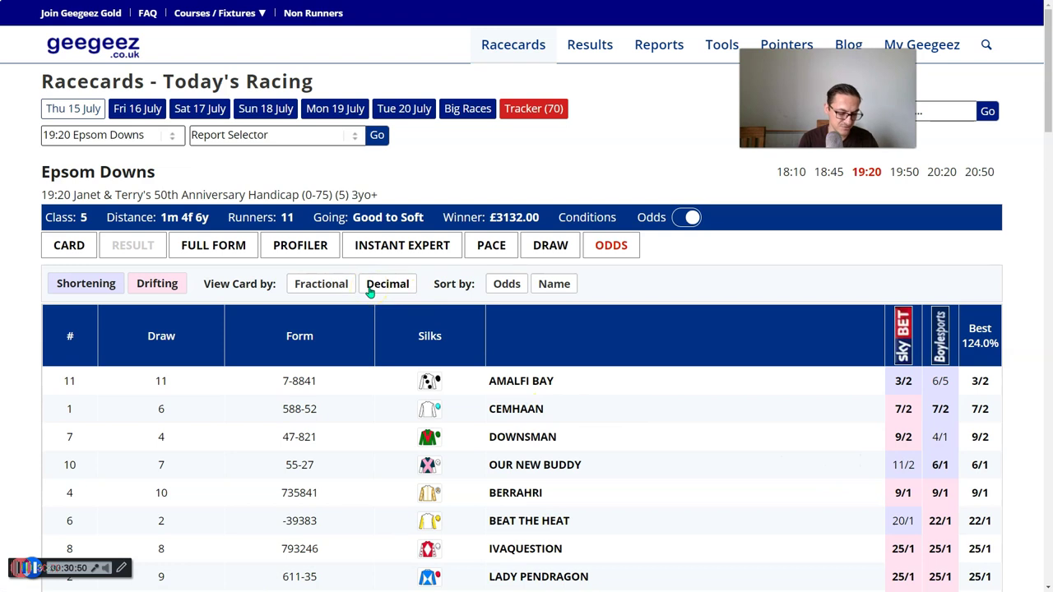
Glance at the Form Profiling 2021 community project article, return to the 19:20 Epsom Downs race and show its Profiler.
key("alt+Tab")
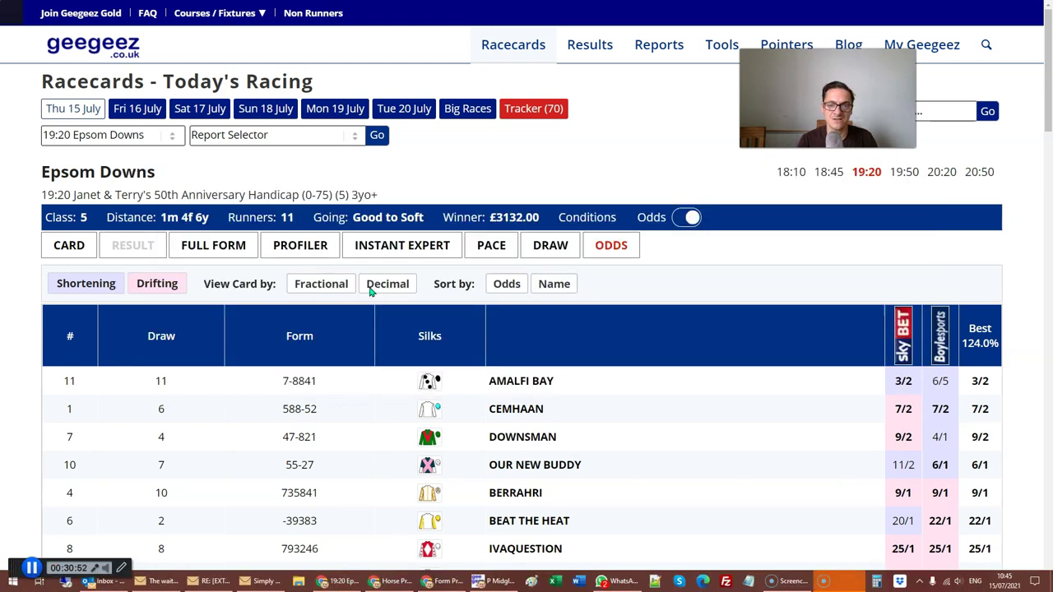
key("alt+Tab")
key("alt+Tab")
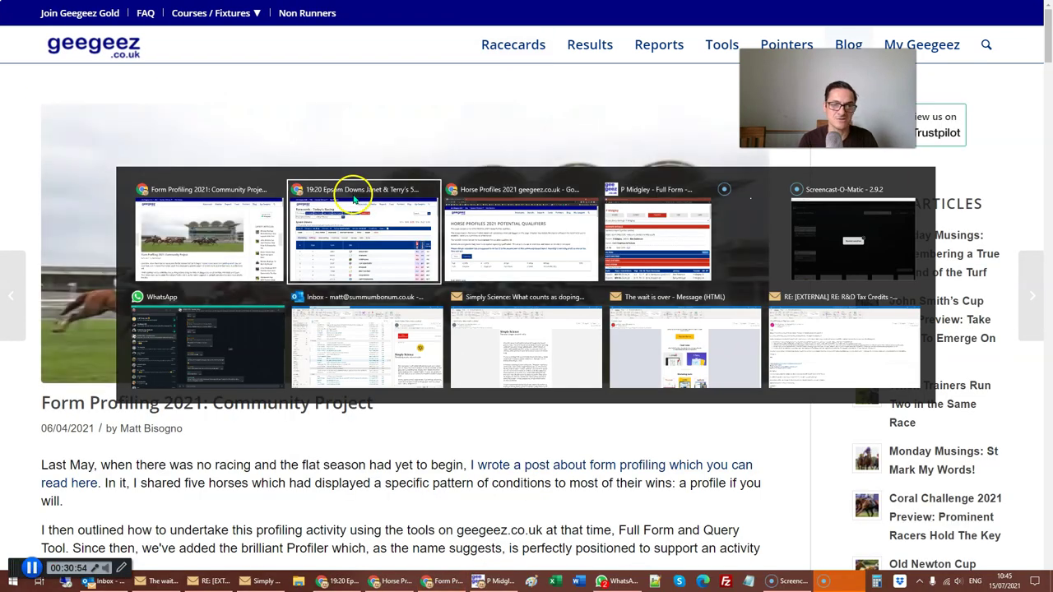
key("alt+Tab")
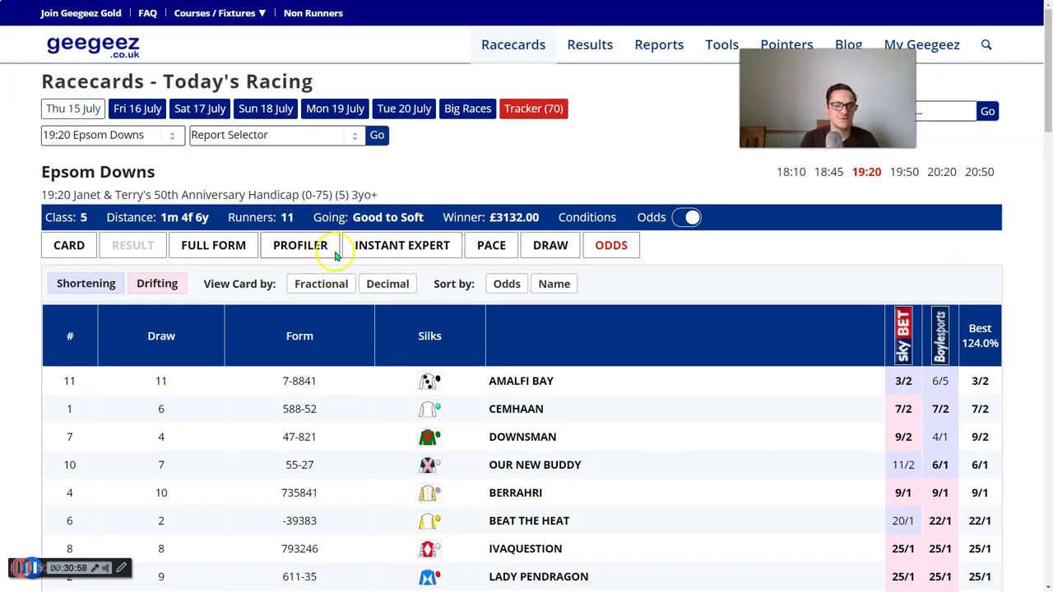
left_click(300, 245)
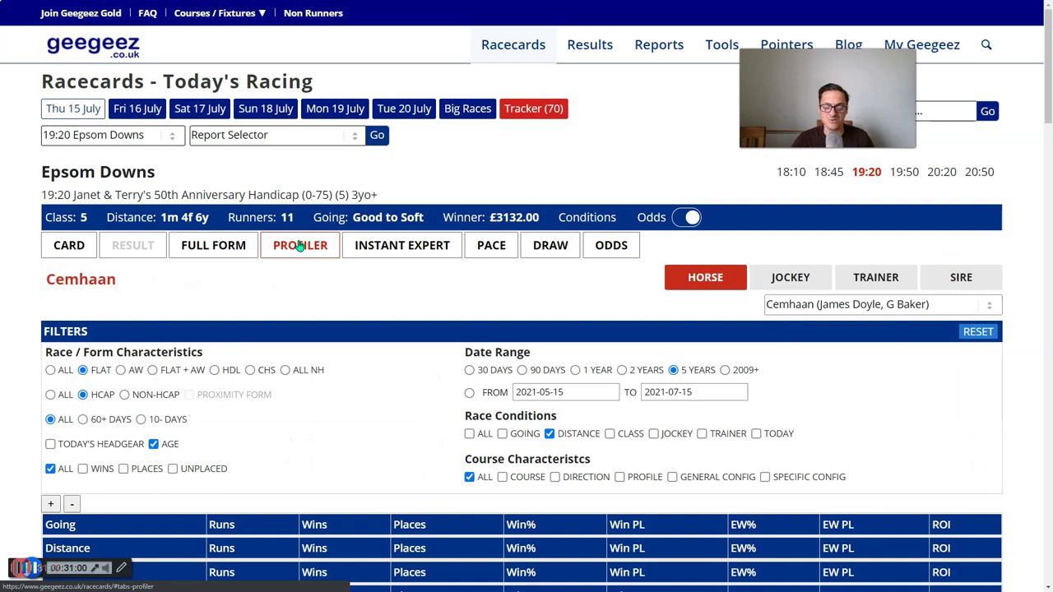